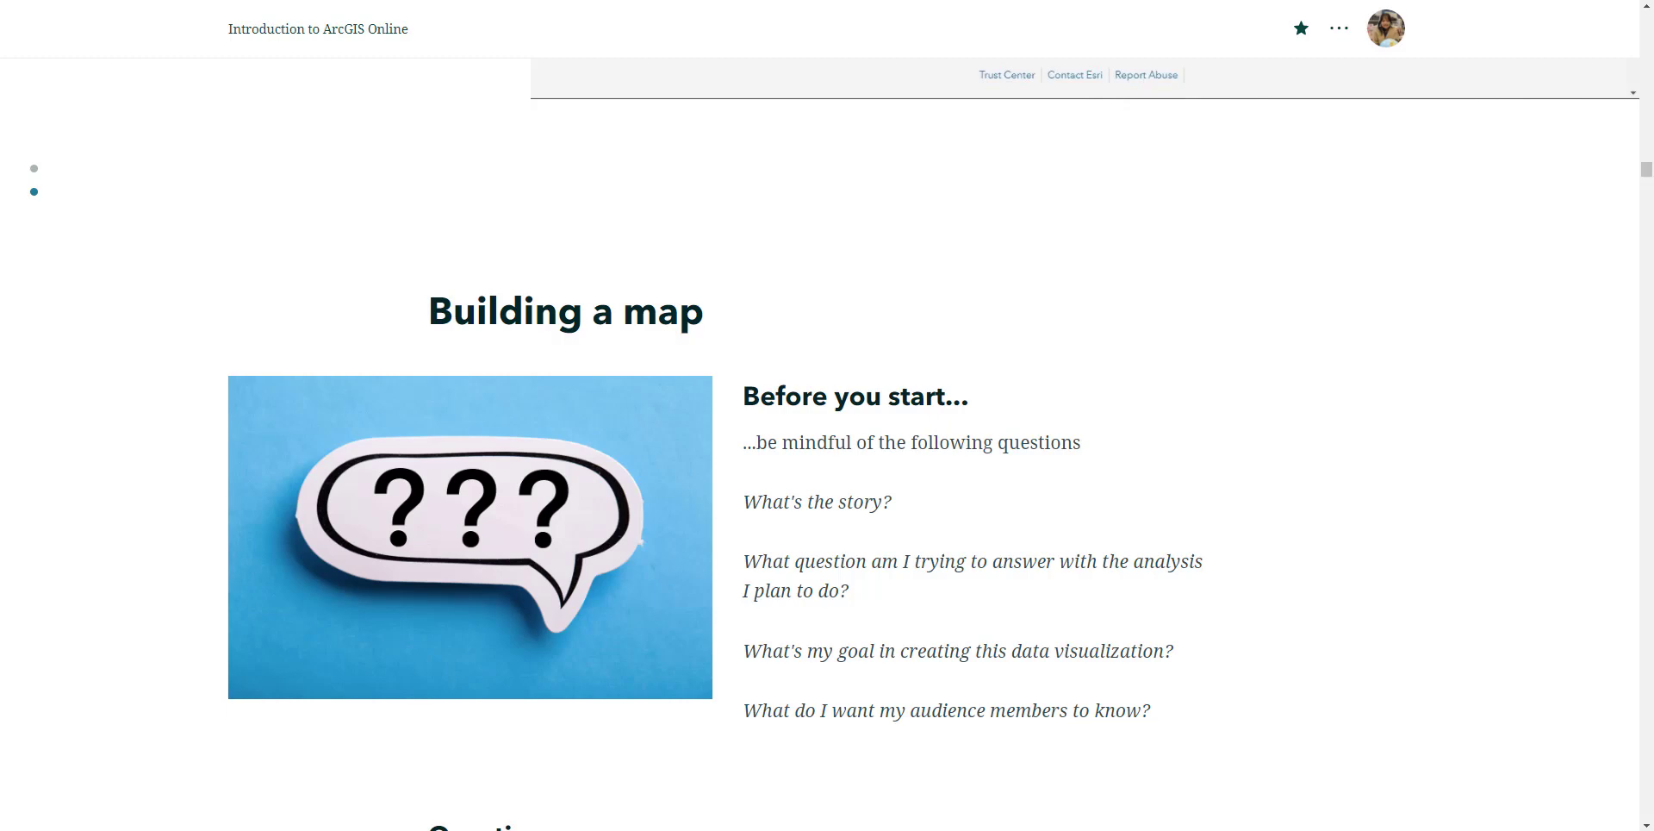
Scroll the Introduction to ArcGIS Online story to the Question section with the Toronto skyline image.
scroll(1411, 389, "down", 3)
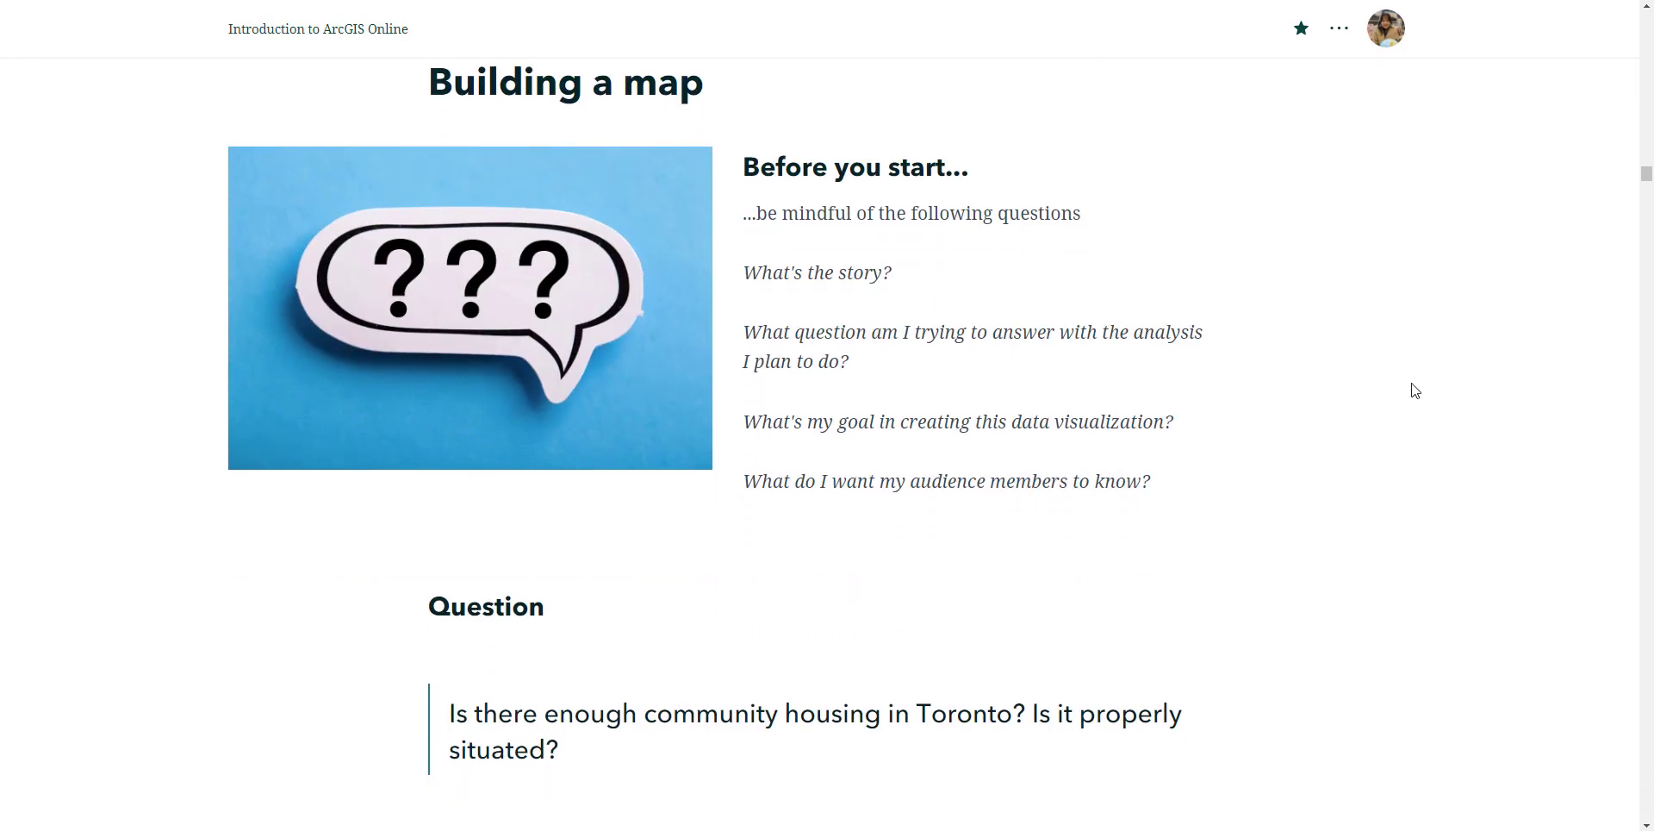
scroll(1412, 389, "down", 3)
scroll(1414, 389, "down", 5)
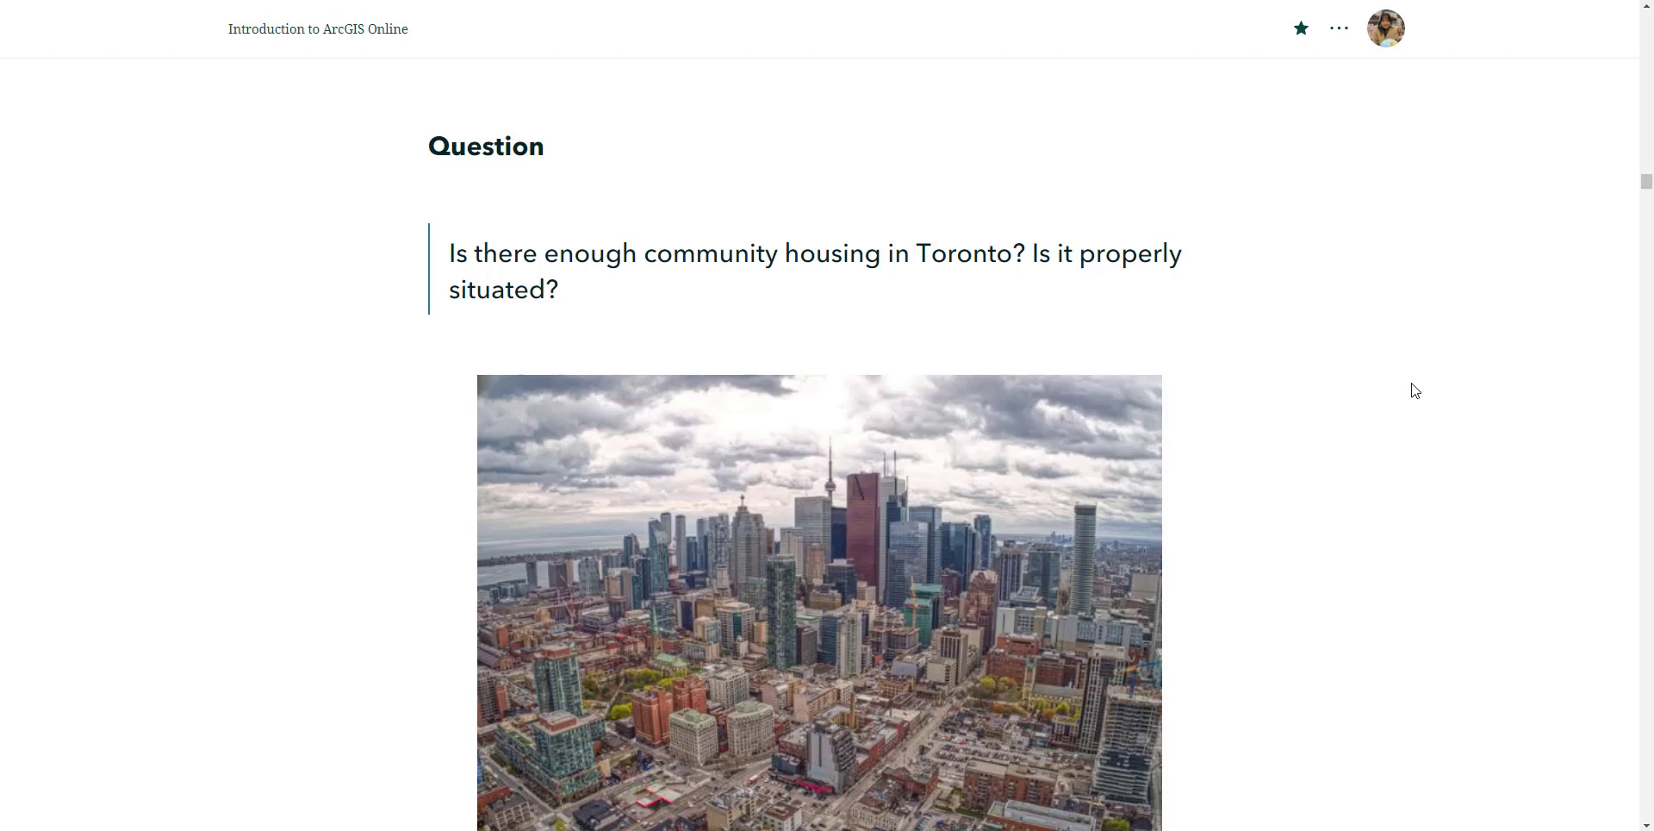
scroll(1414, 389, "up", 1)
scroll(1414, 389, "down", 1)
scroll(1414, 390, "up", 1)
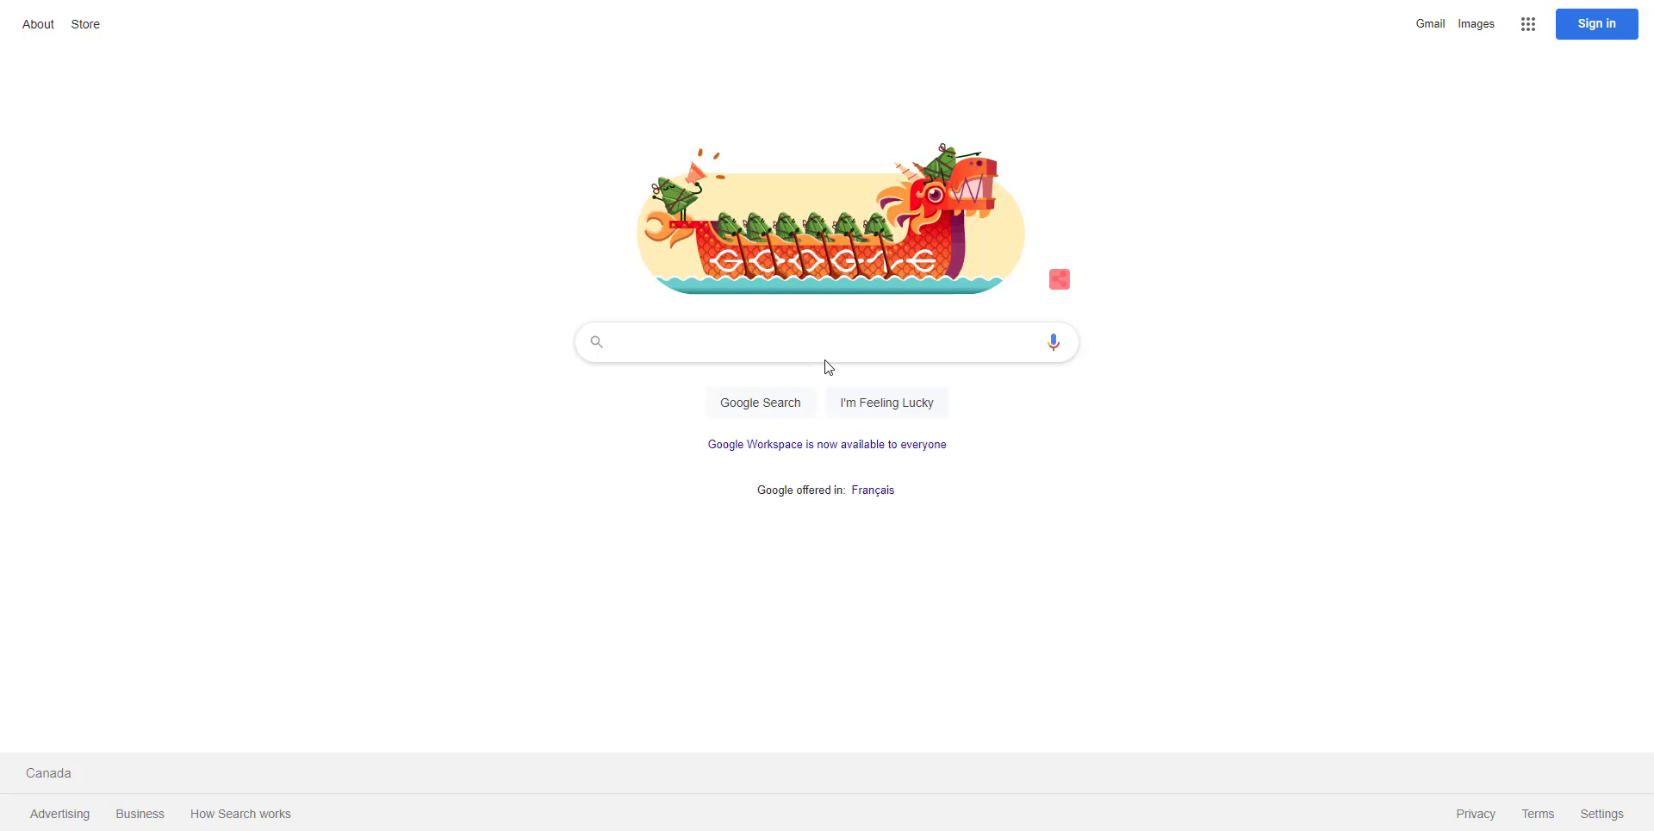
Search Google for 'arcgis online' and go to the ArcGIS sign-in page.
left_click(830, 341)
type("arcgis online")
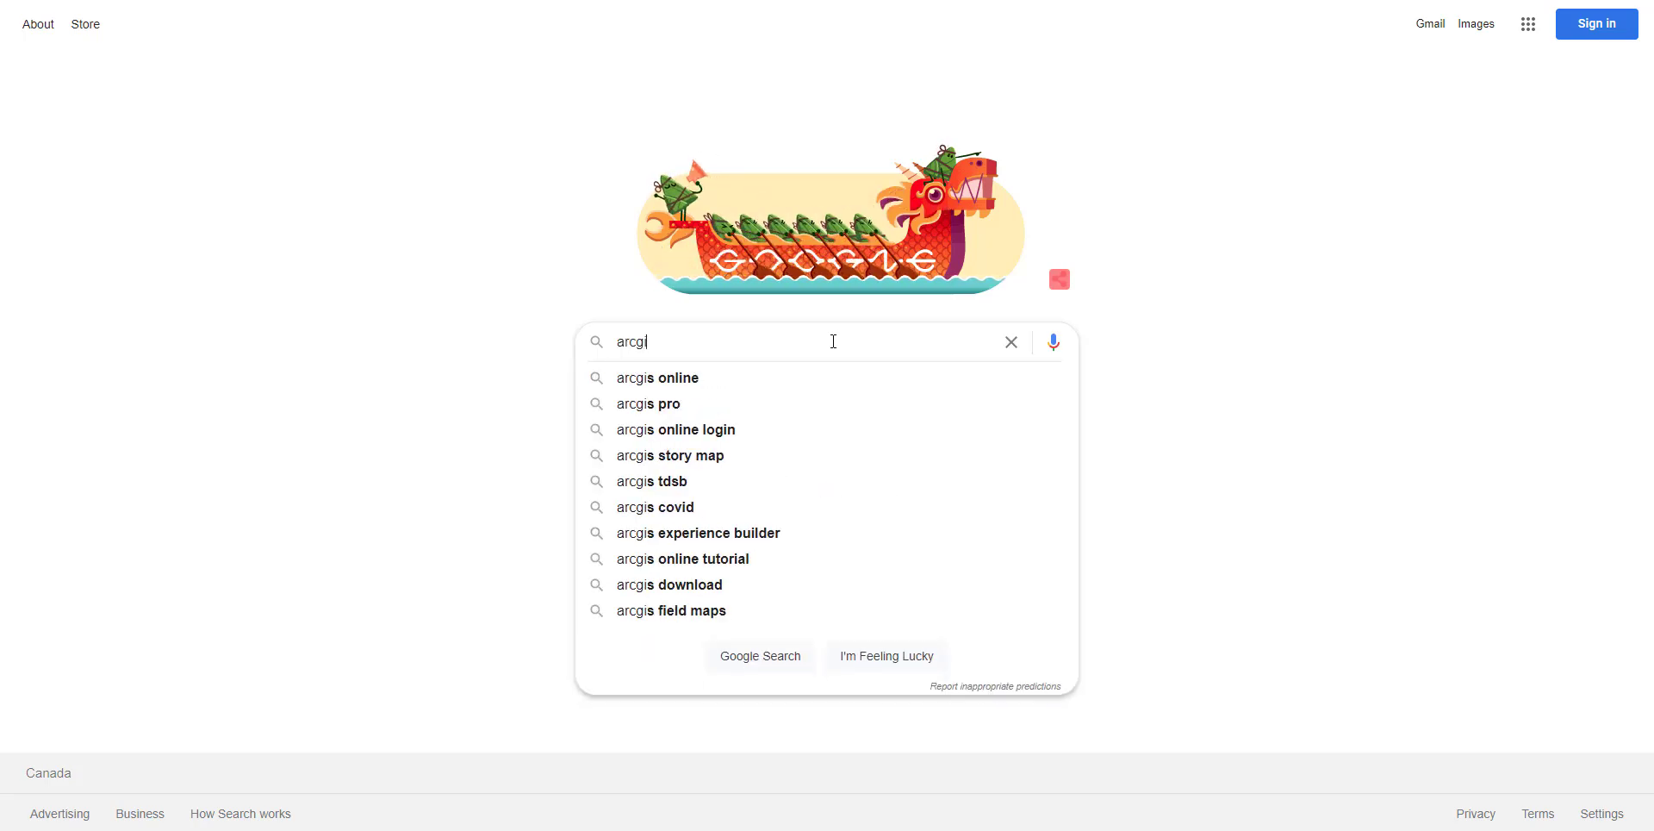
key("Return")
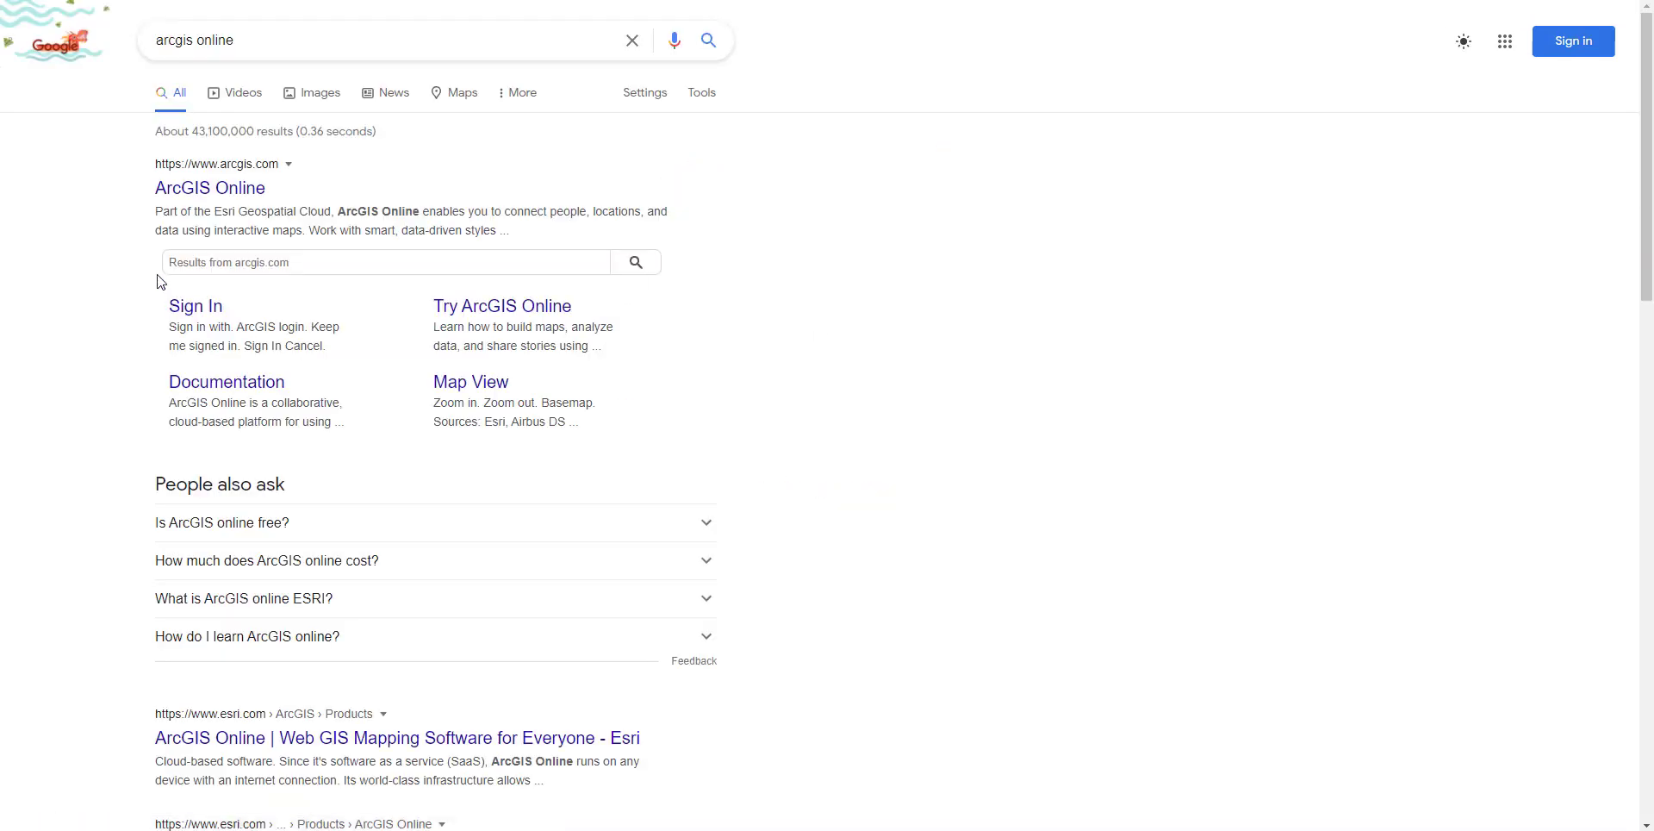
left_click(192, 311)
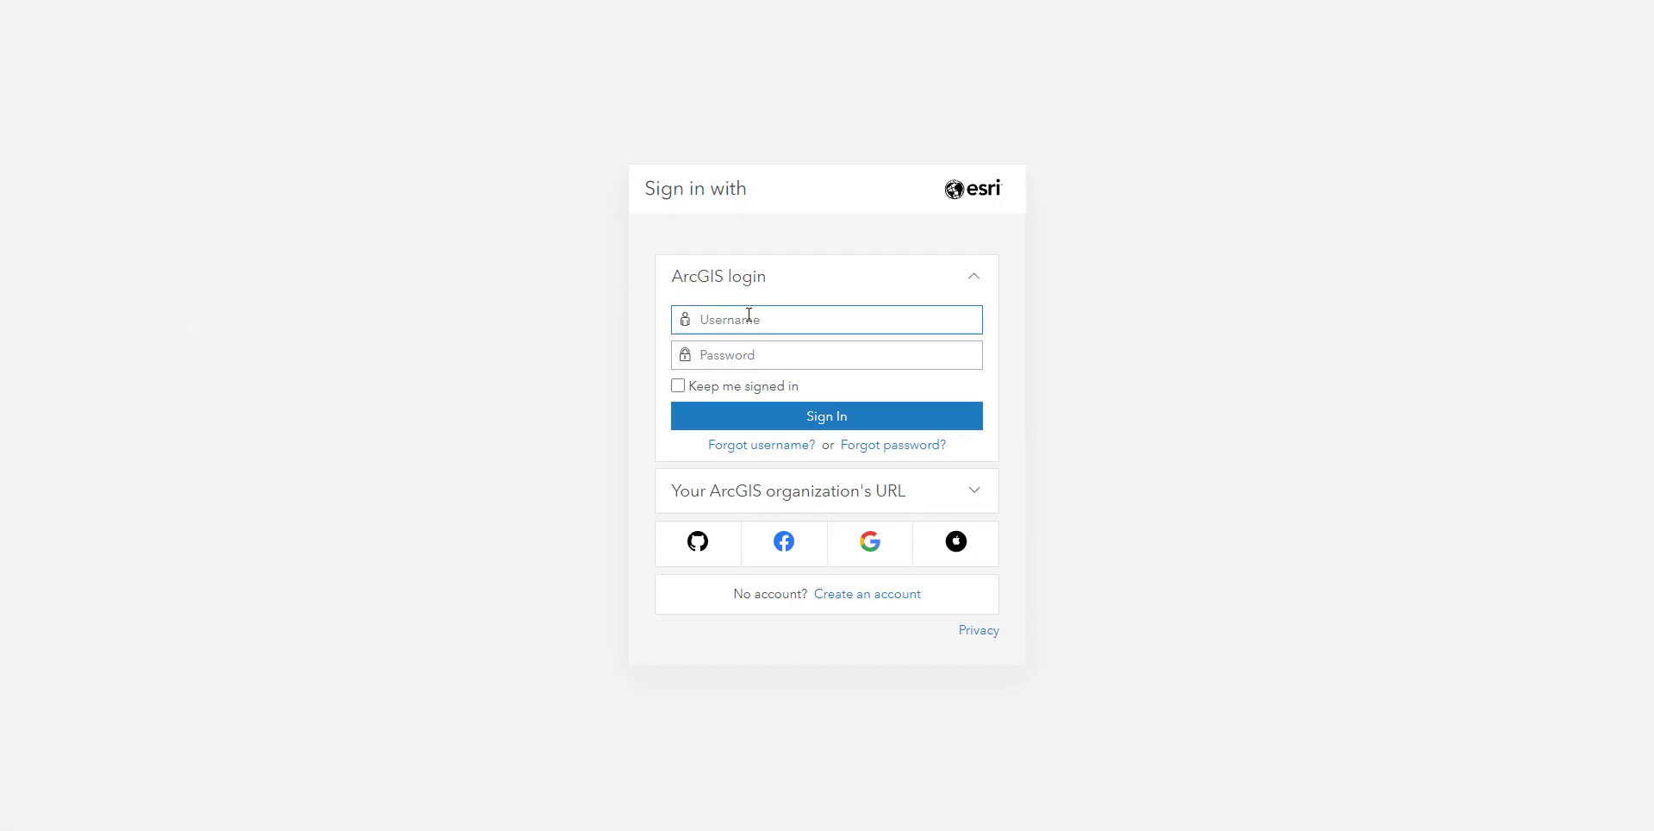
Sign in to ArcGIS Online with the account username and password.
type("miho_mand")
key("Tab")
type("****")
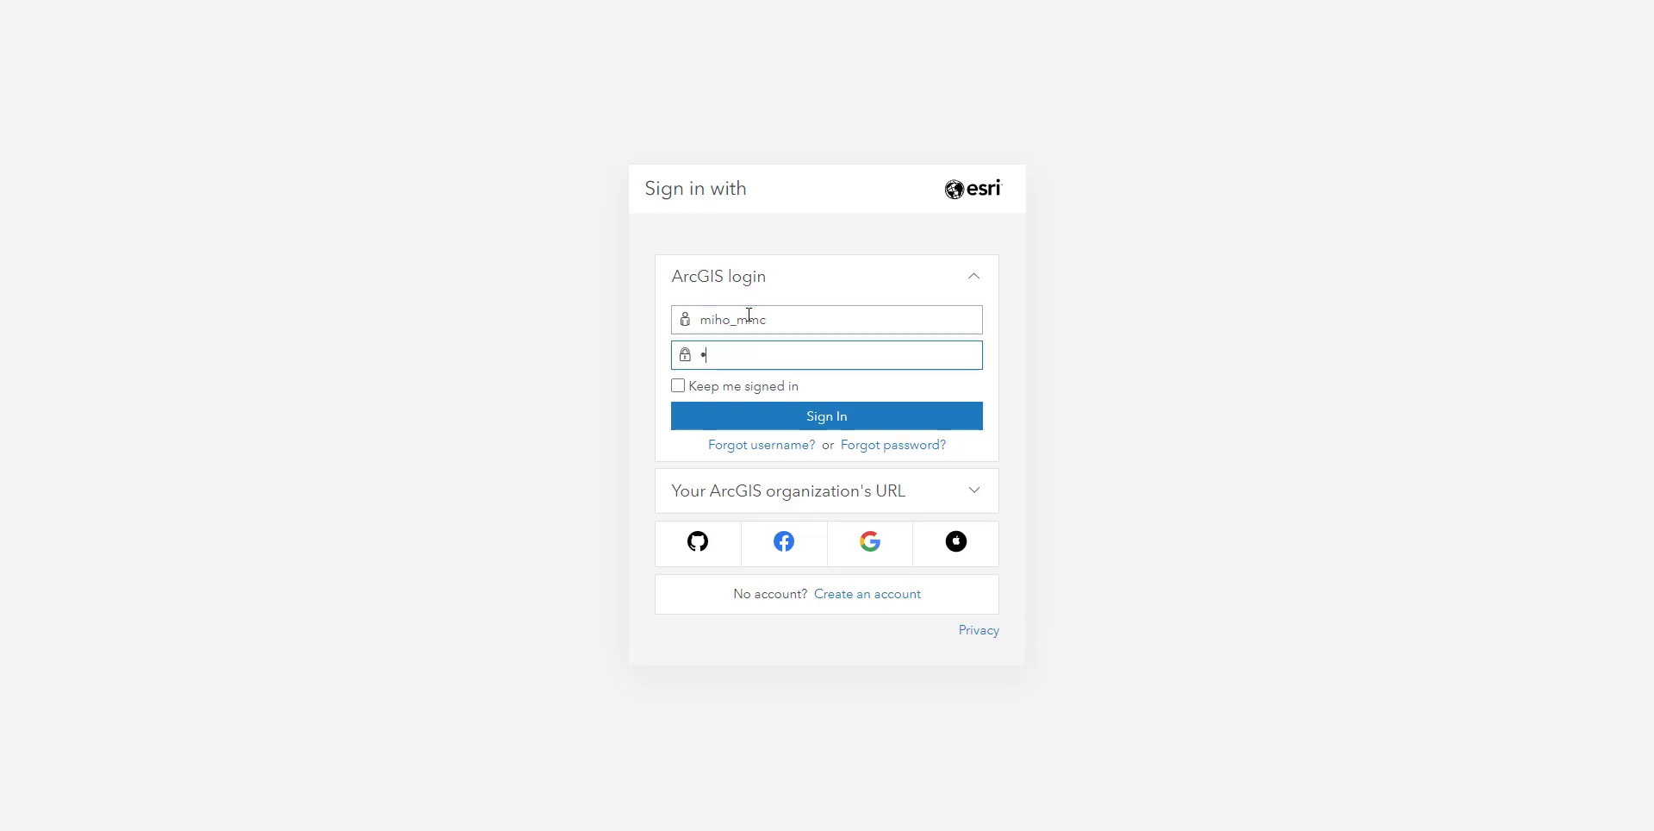
type("*****")
key("Return")
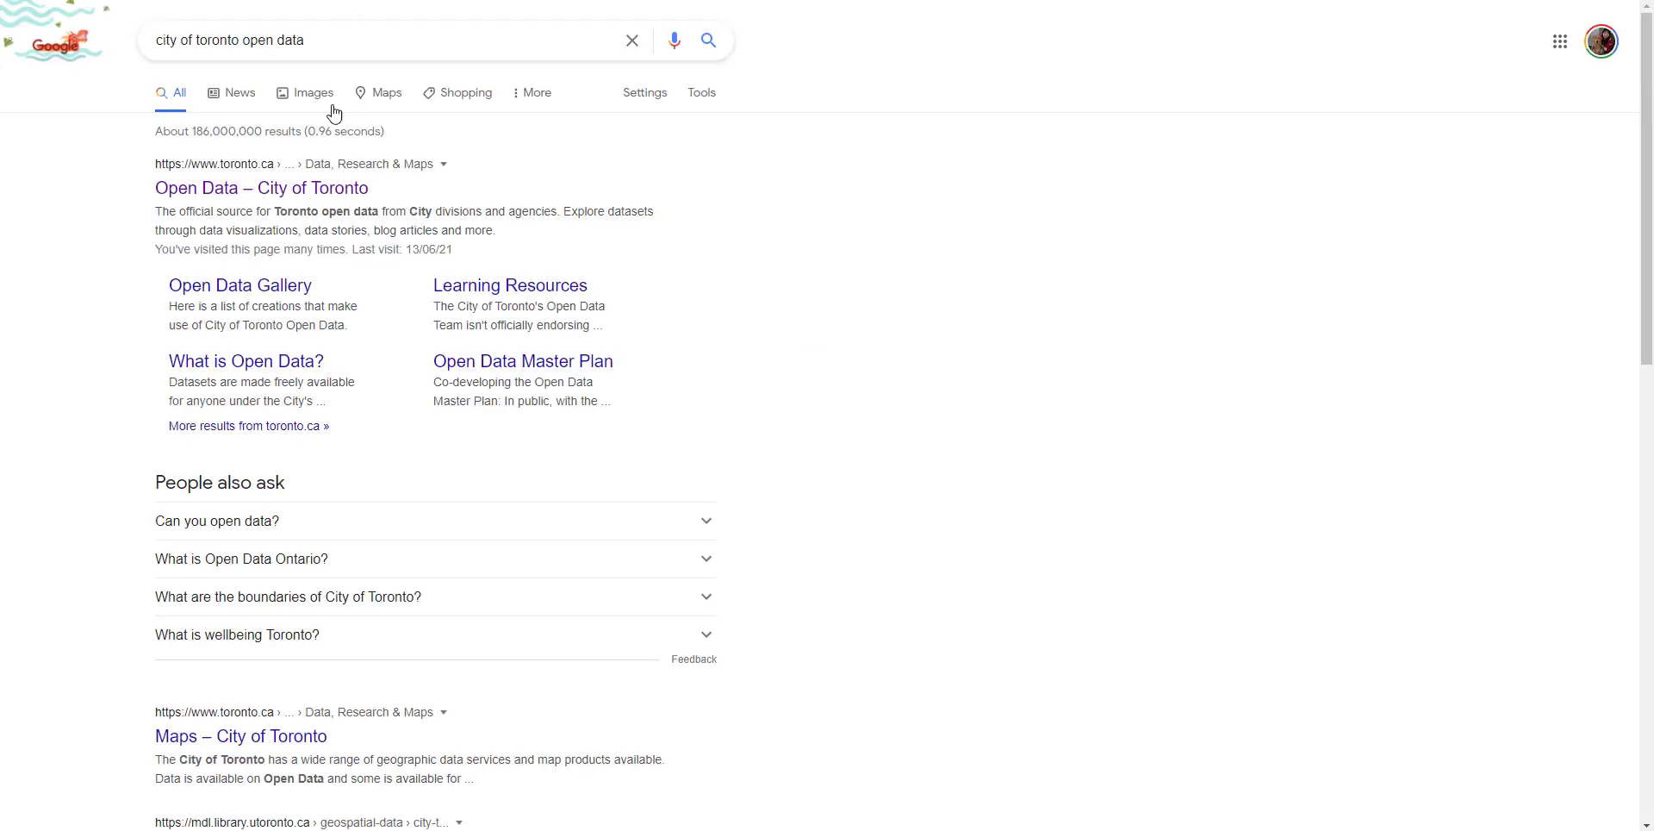
Open the City of Toronto Open Data page and go to its Open Data Portal.
left_click(305, 202)
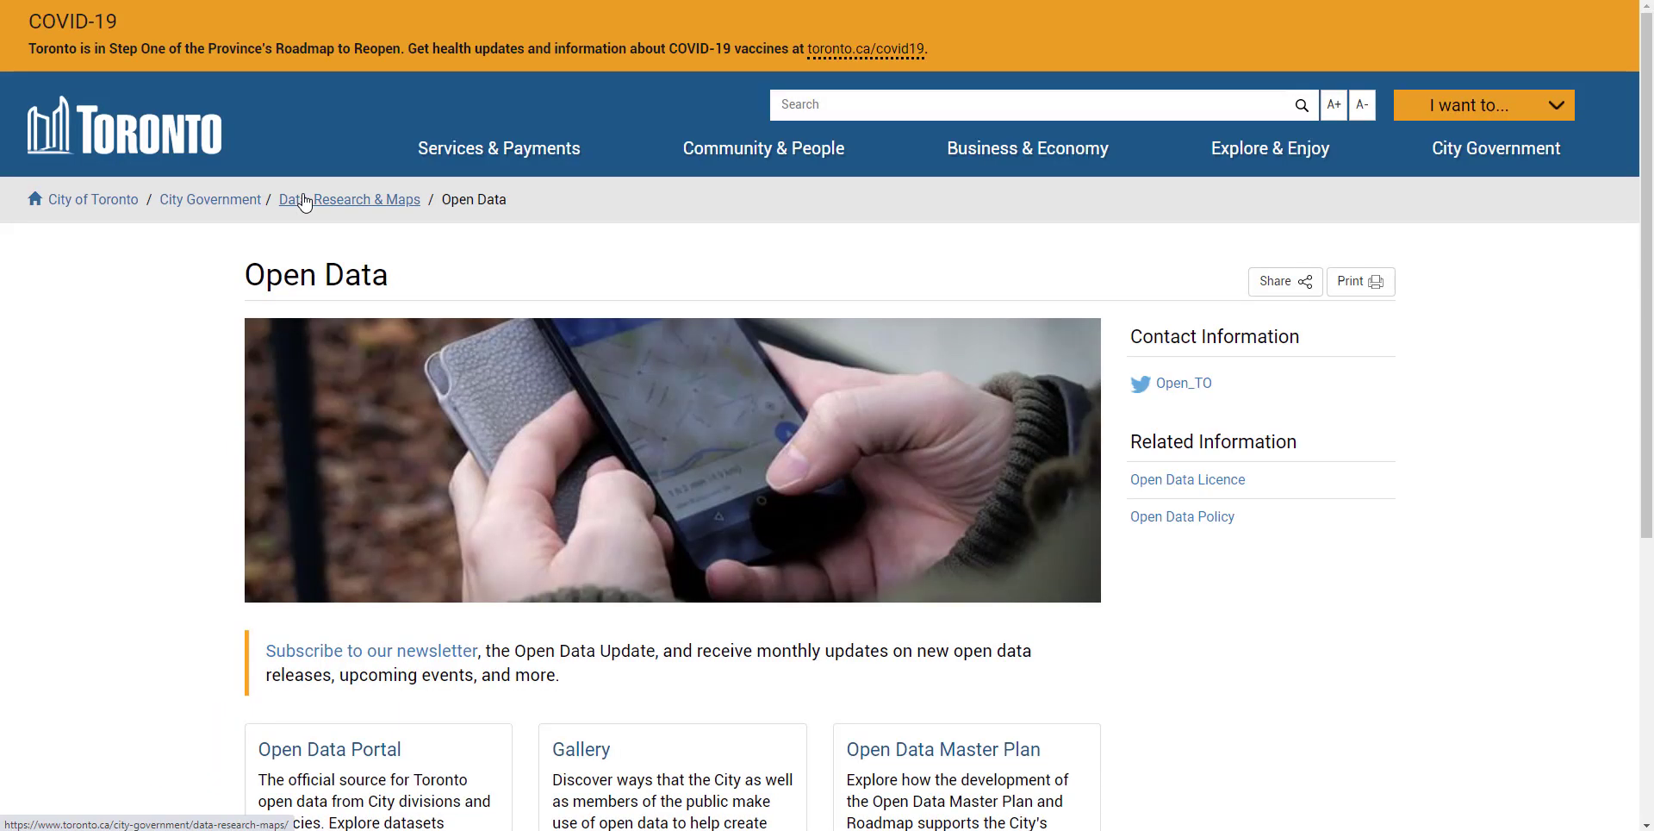
scroll(244, 487, "down", 3)
left_click(278, 490)
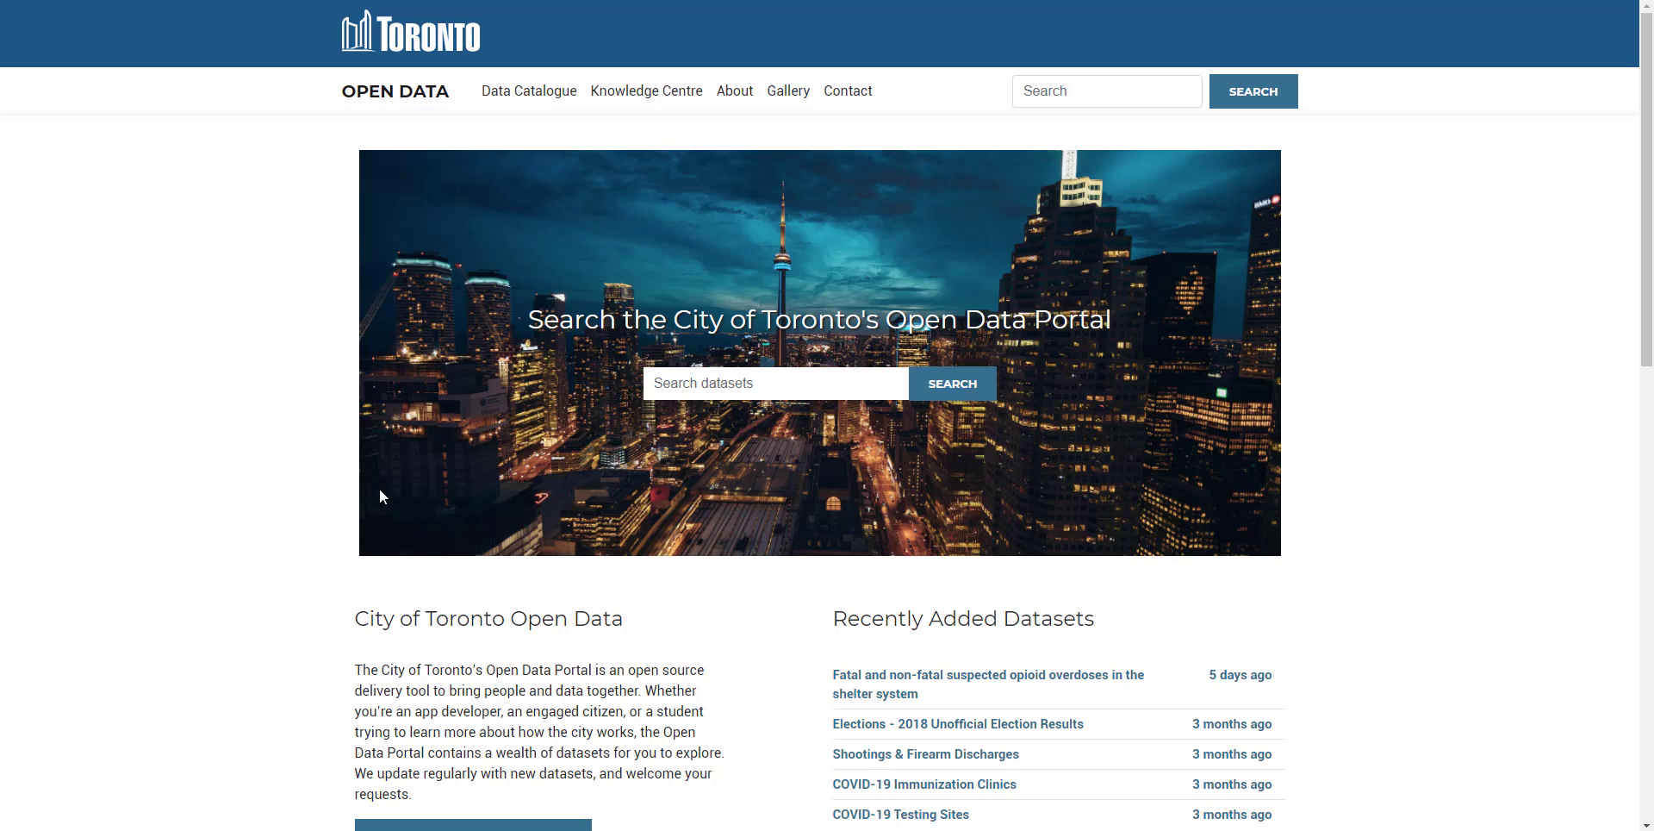
Search the portal's datasets for 'boundary'.
left_click(706, 381)
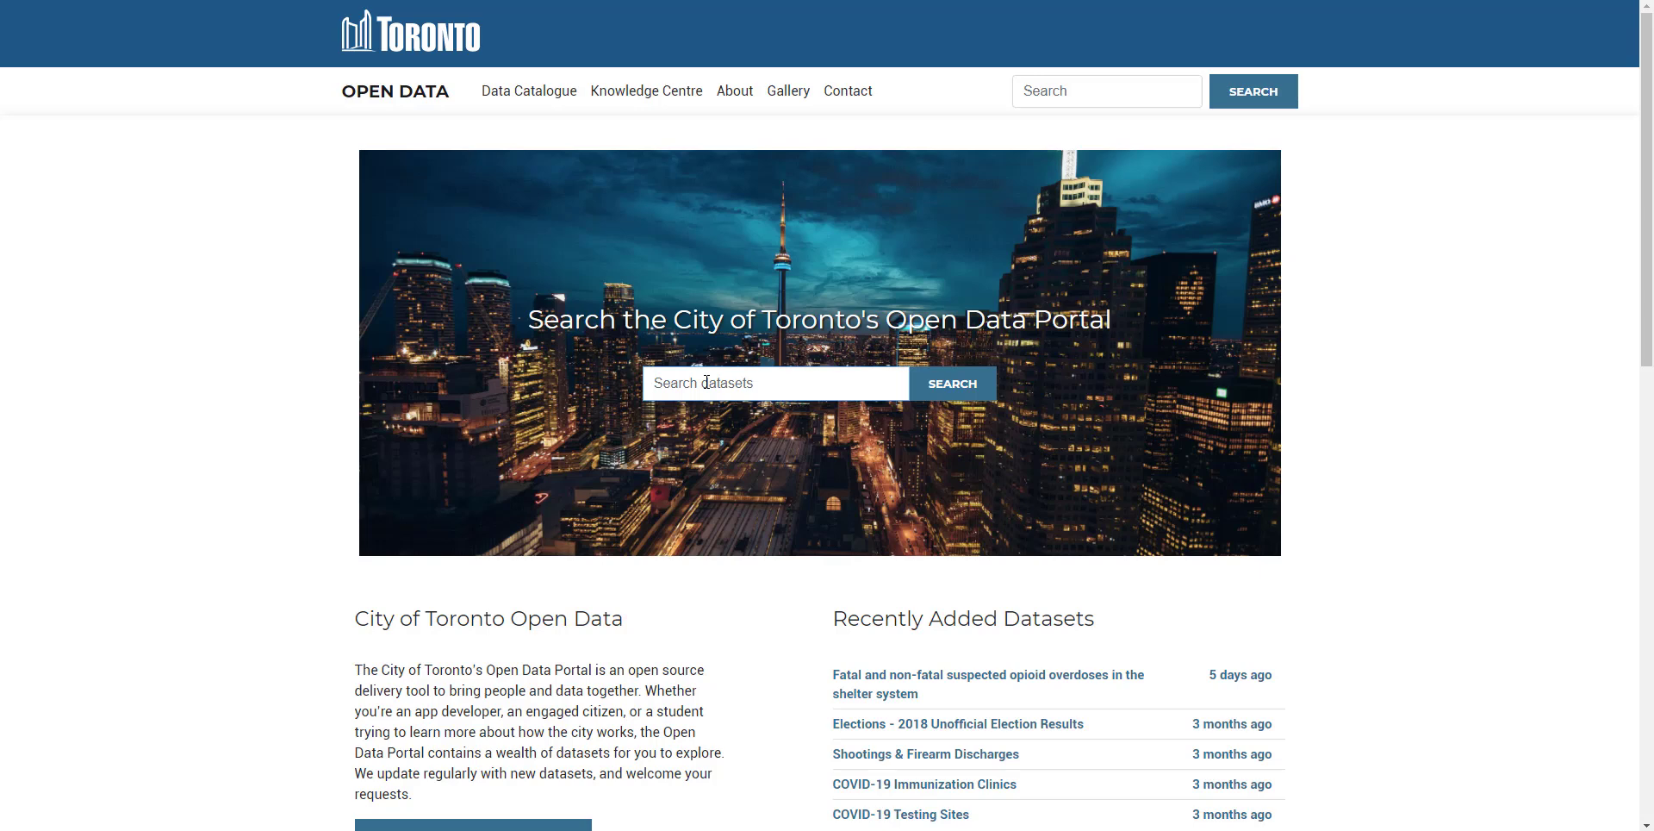
type("boundary")
key("Return")
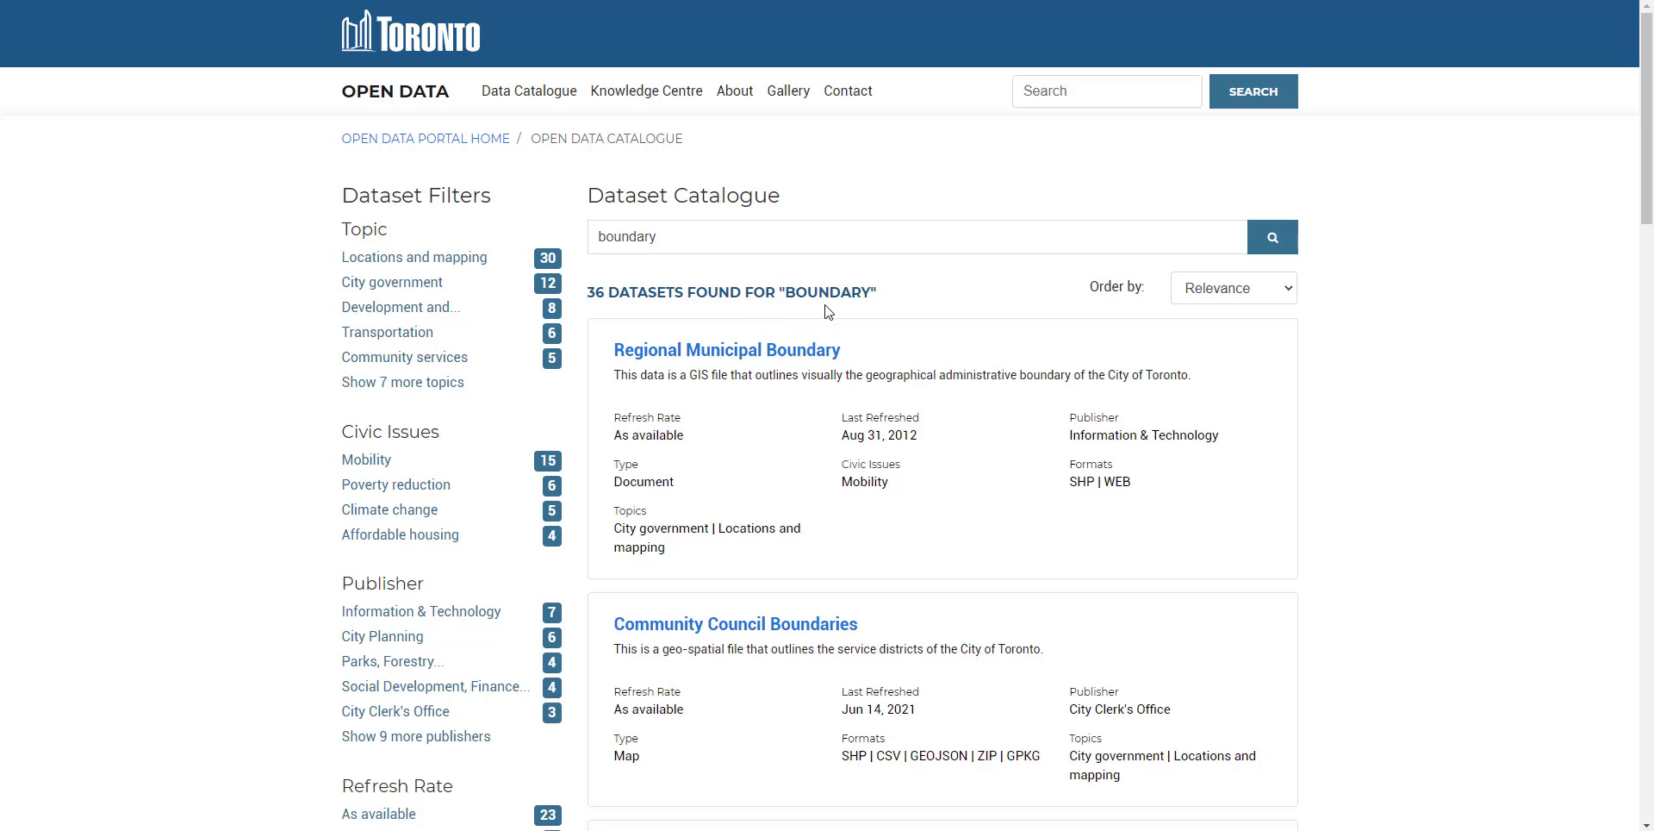
Scroll through the 36 'boundary' results and open the Neighbourhoods dataset.
scroll(828, 311, "down", 1)
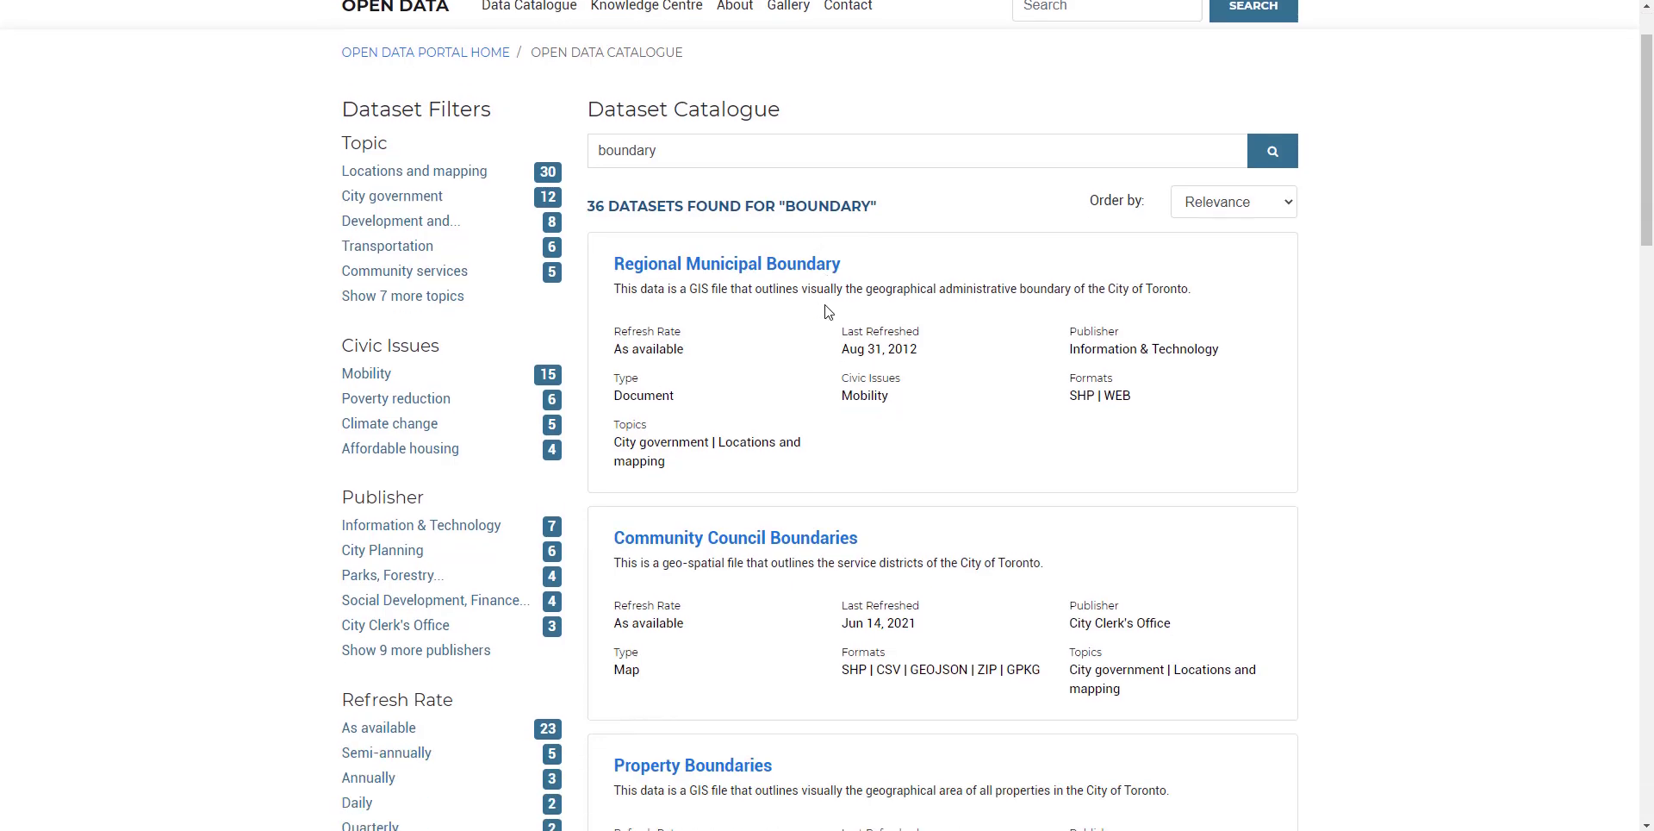
scroll(740, 321, "down", 3)
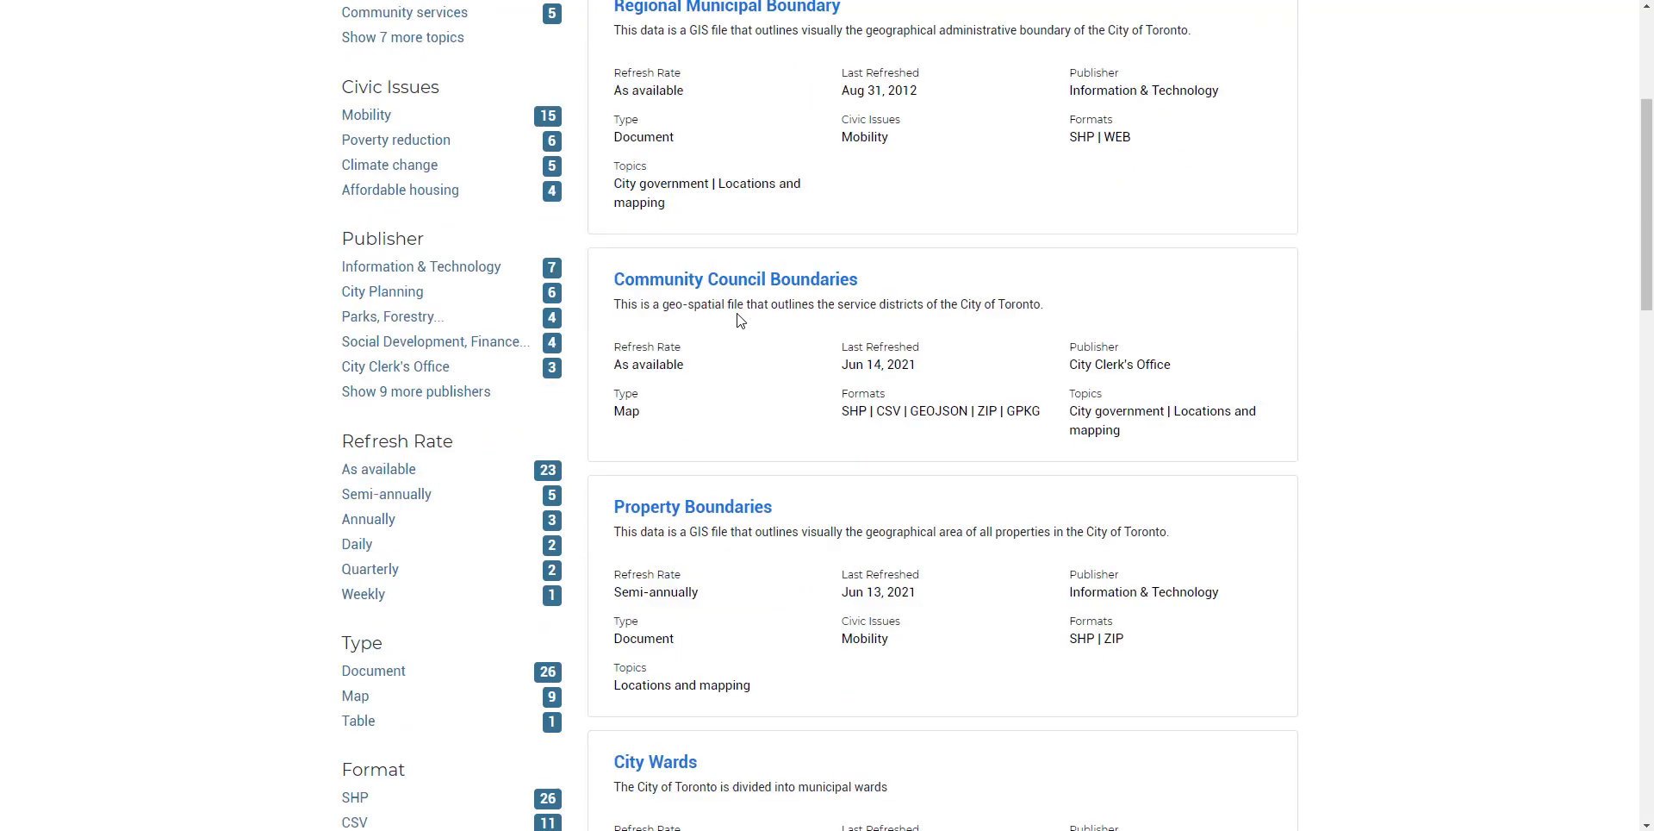
scroll(810, 350, "down", 1)
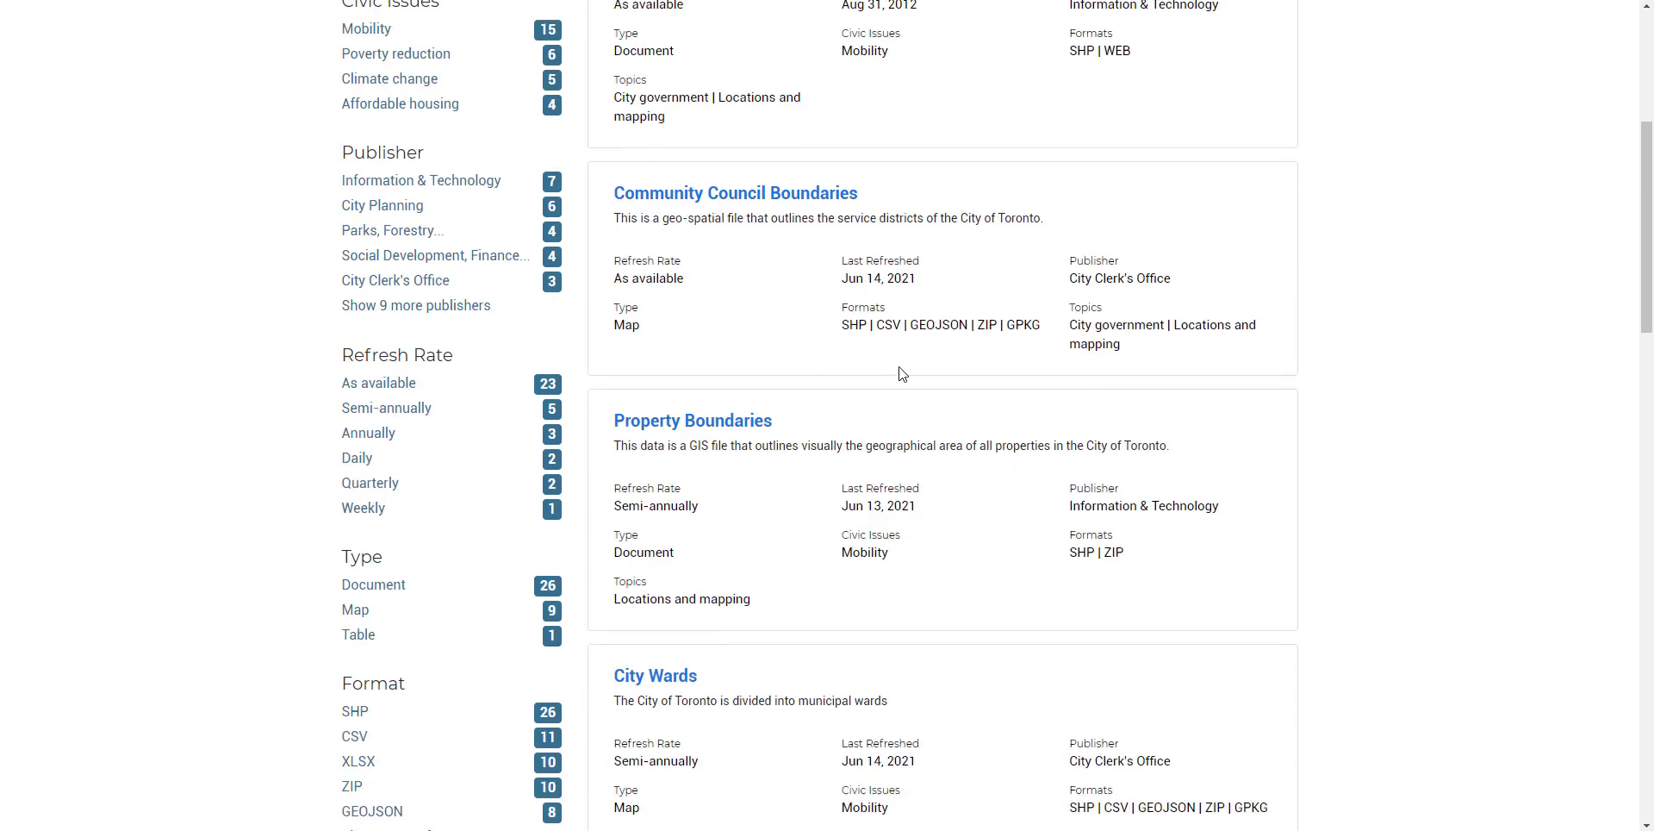
scroll(903, 416, "down", 4)
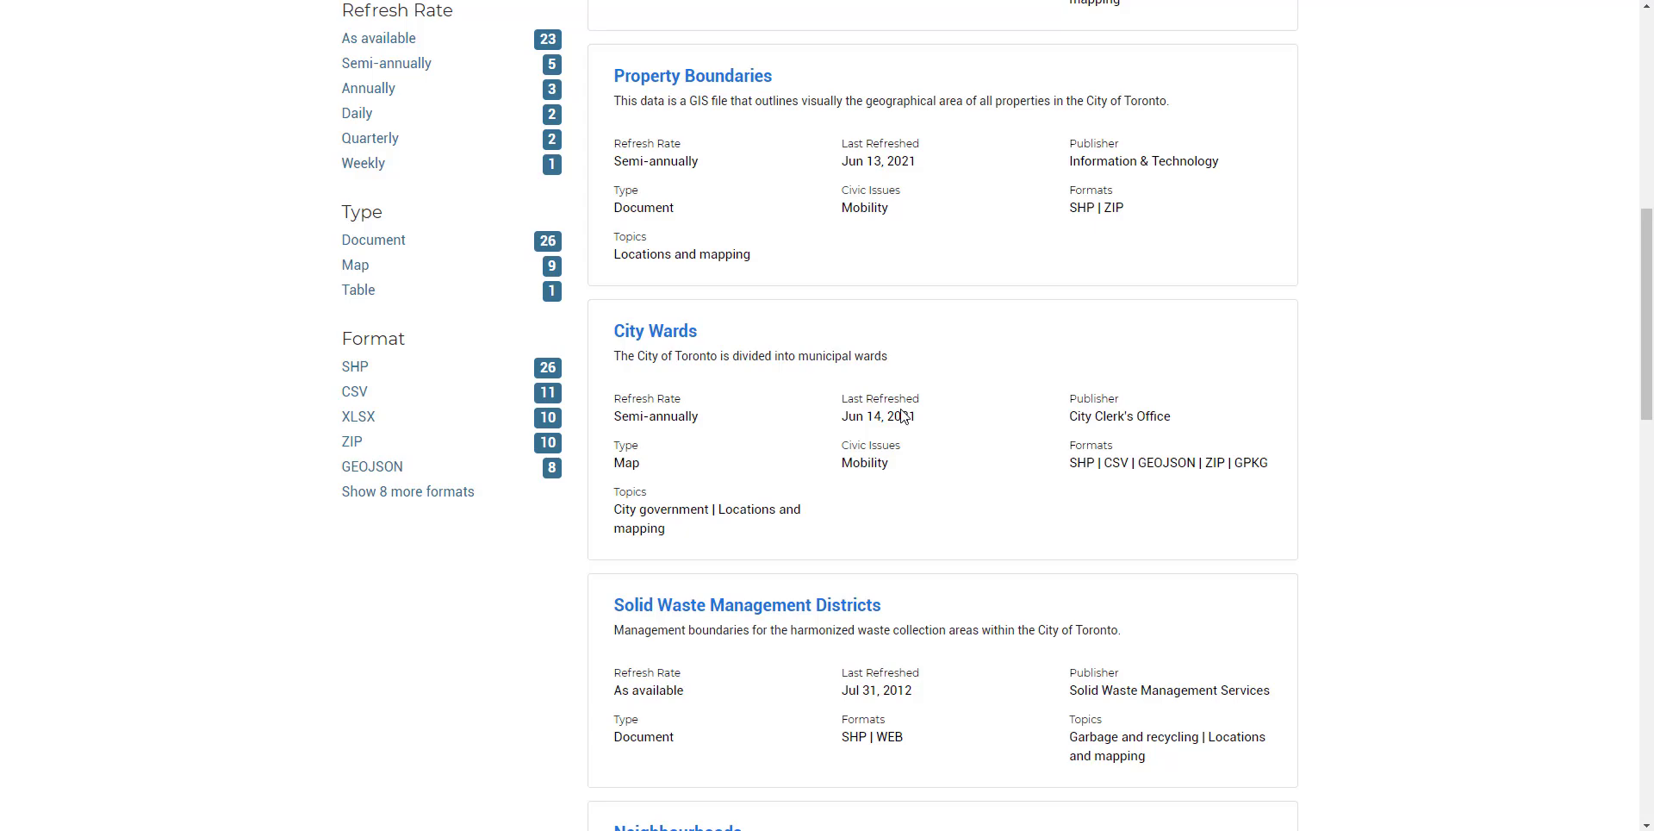
scroll(903, 416, "down", 4)
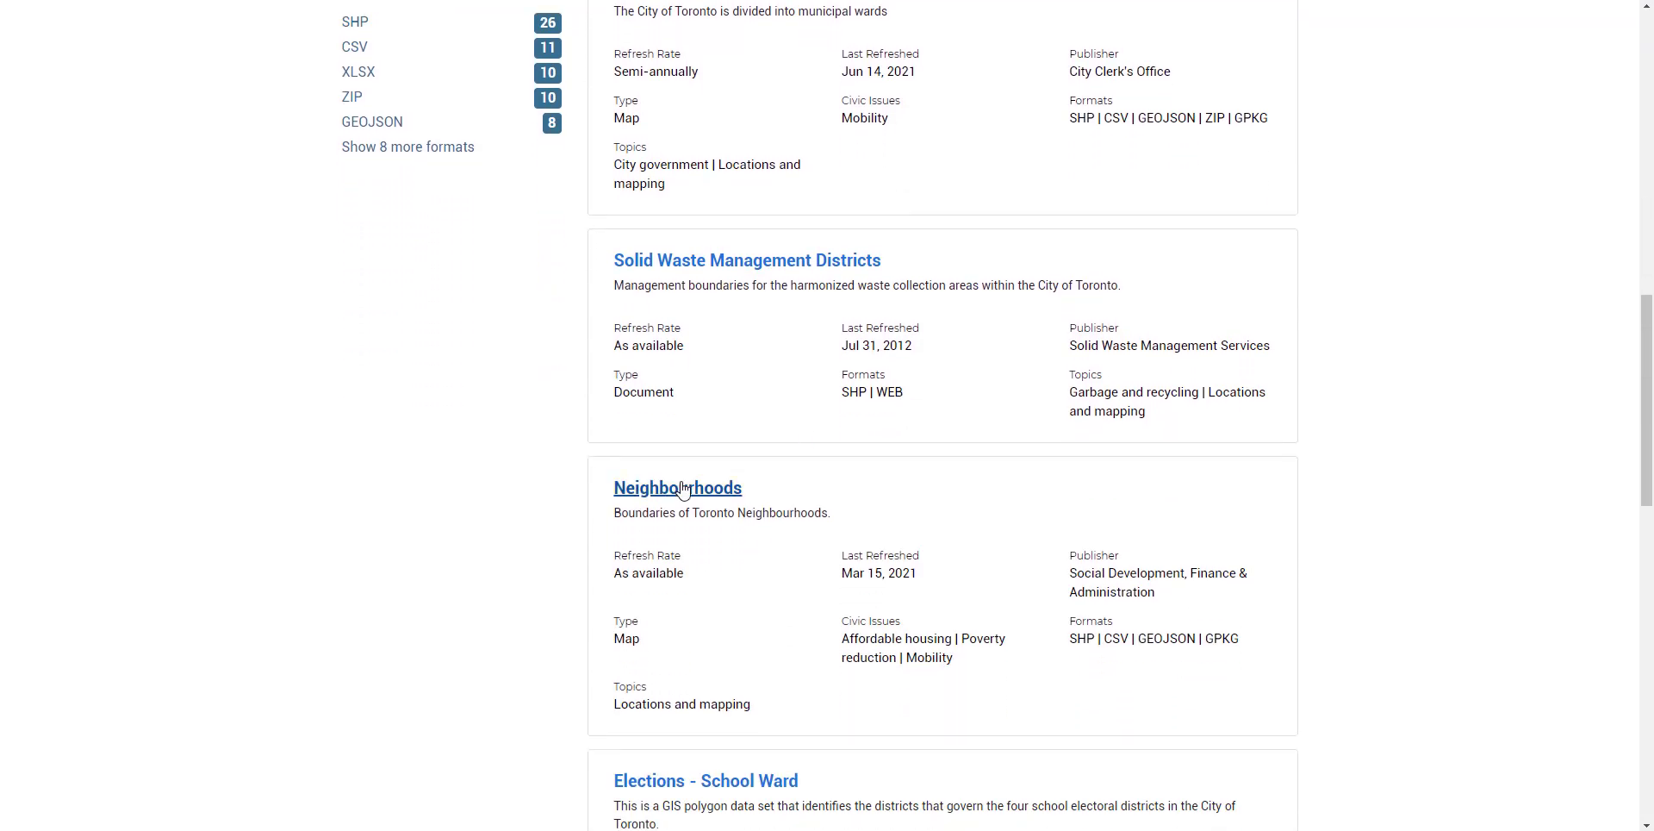
left_click(683, 490)
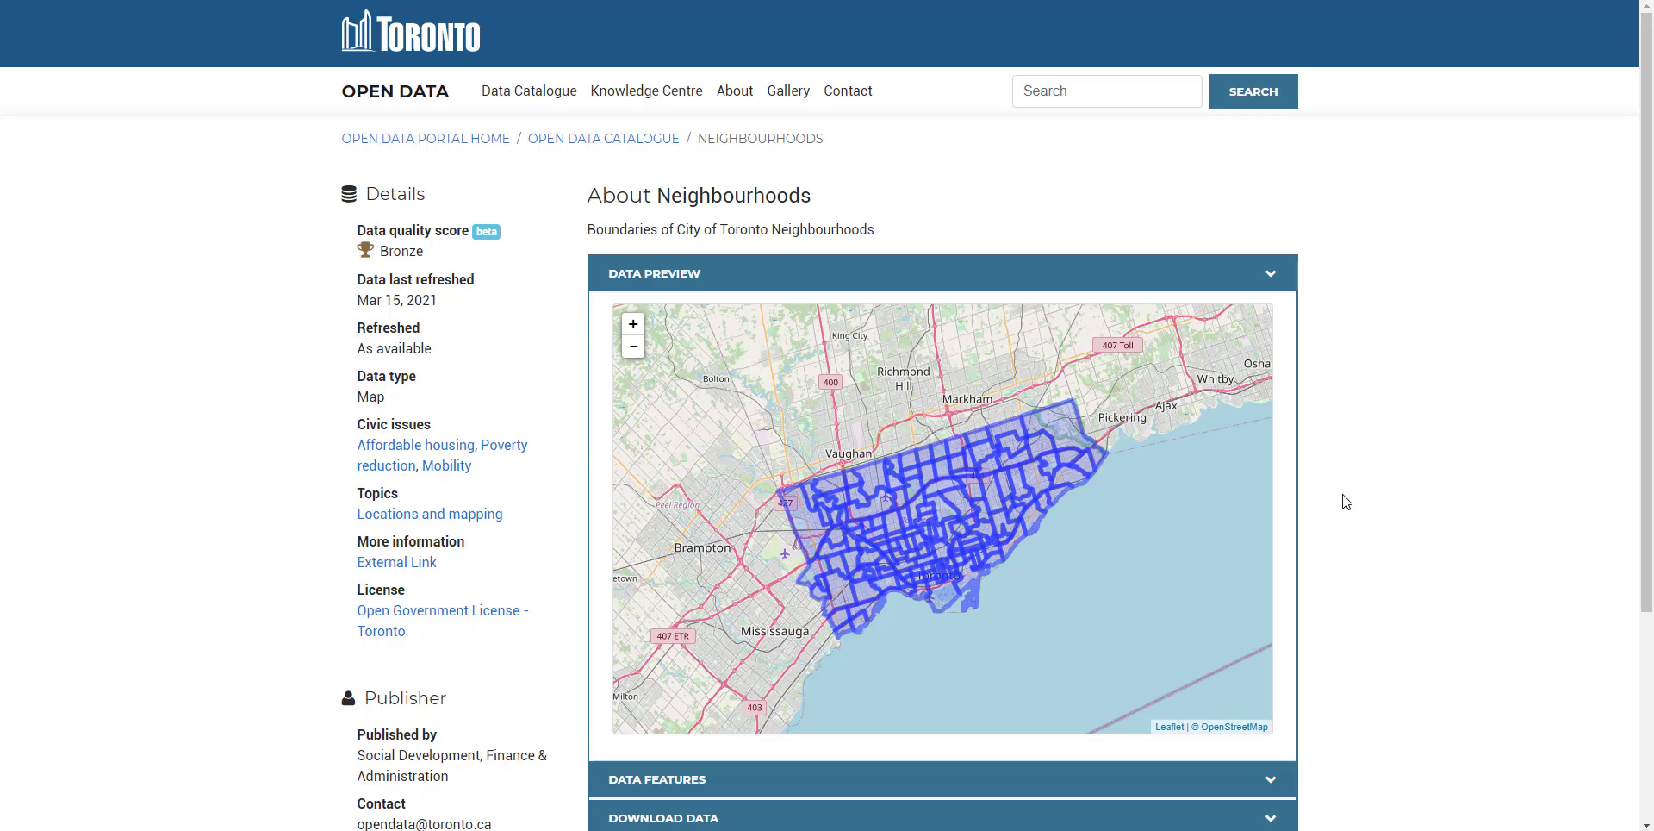
Set the Neighbourhoods download format to Shapefile with the WGS84 projection.
scroll(1340, 503, "down", 4)
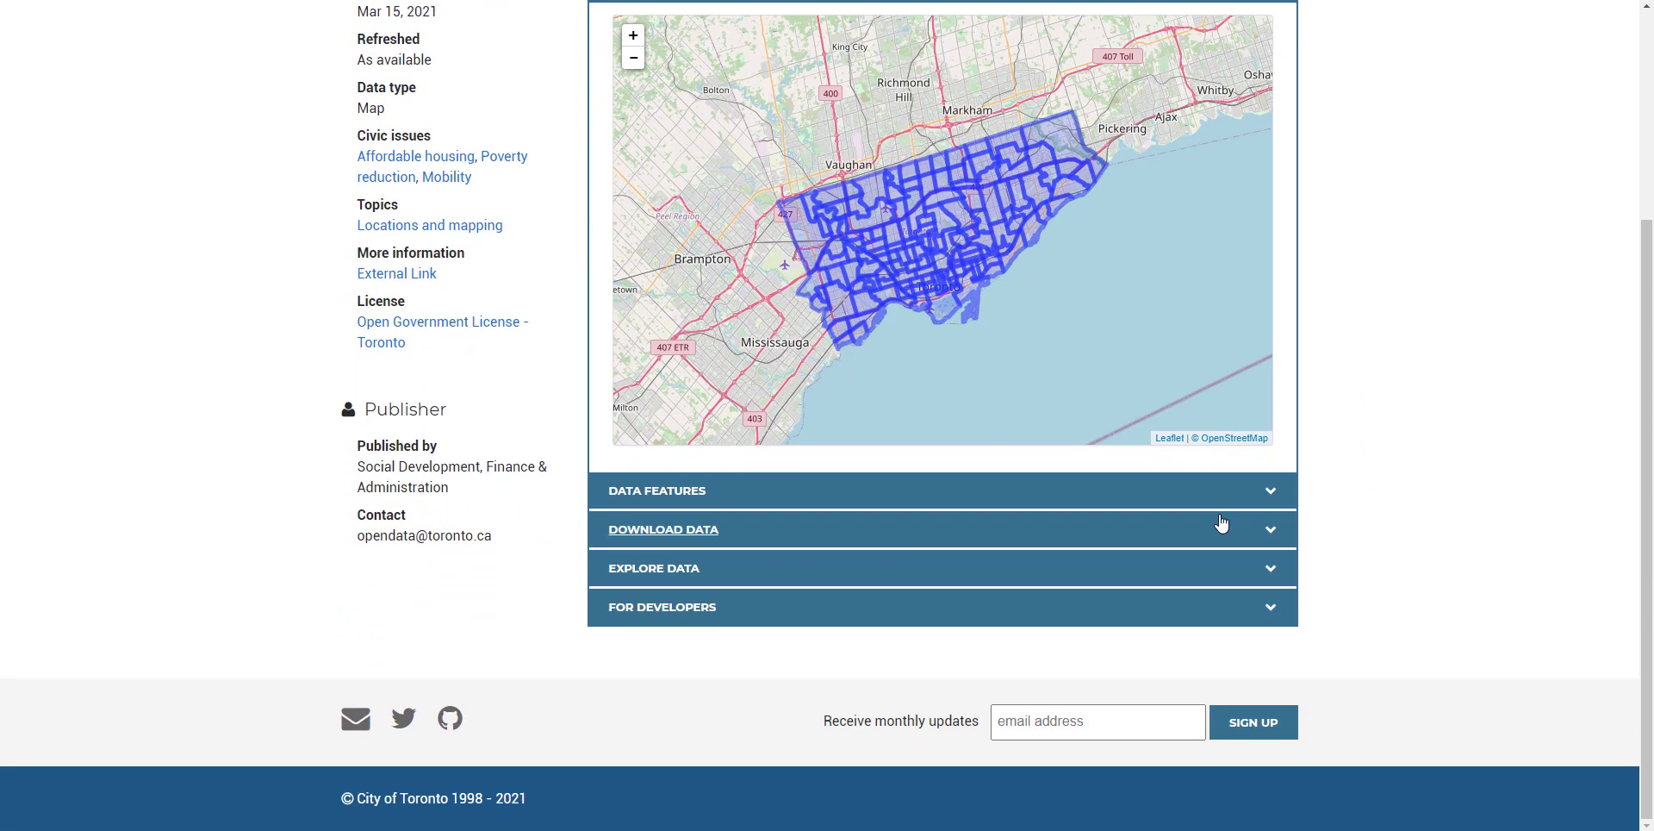
left_click(772, 532)
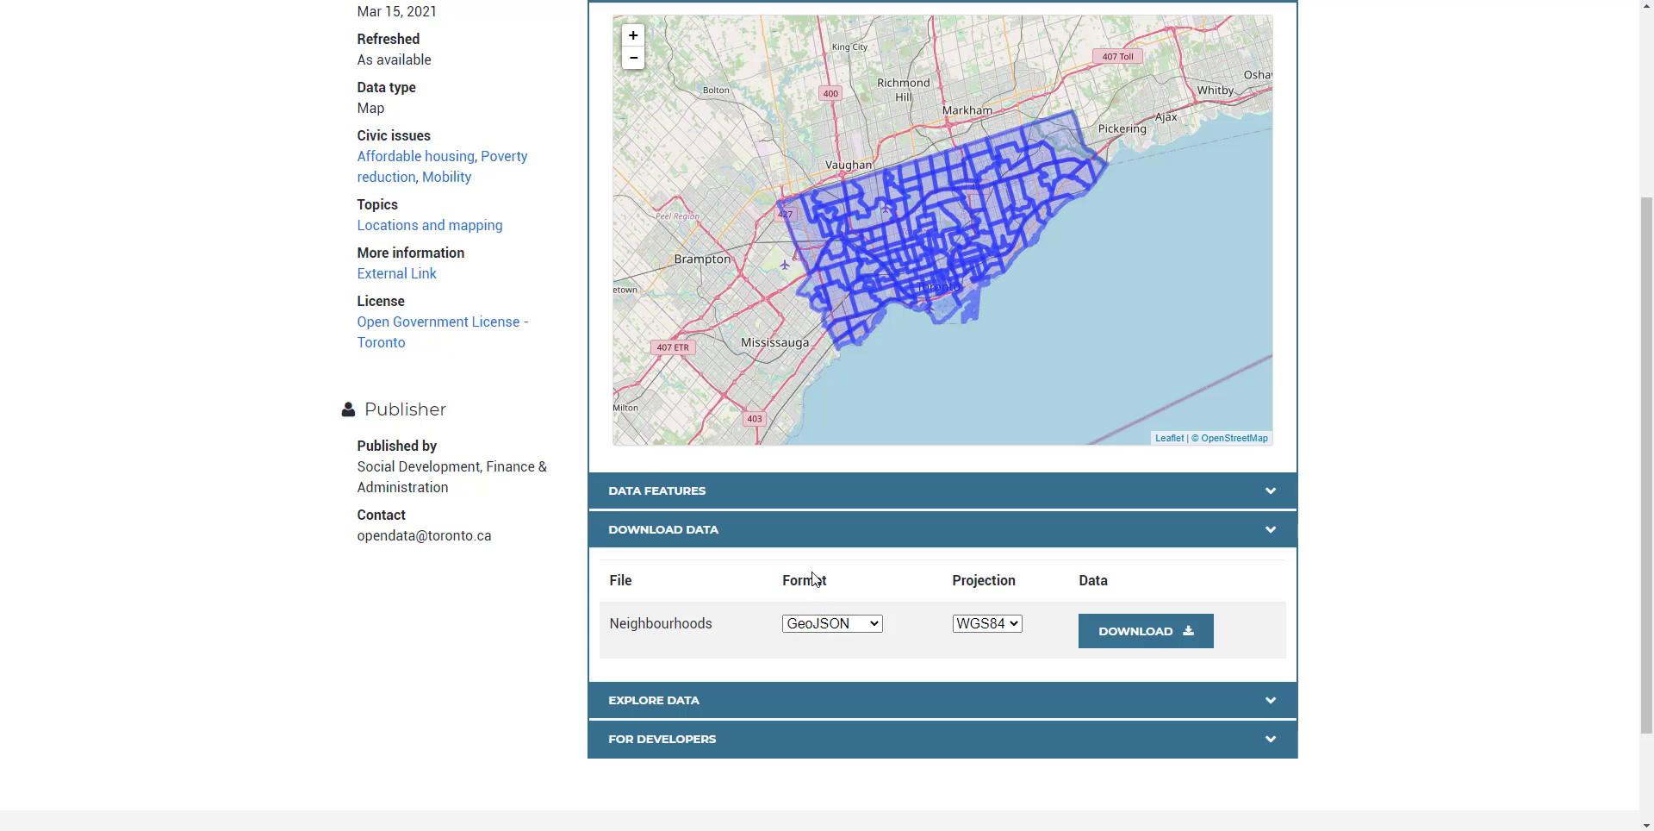
left_click(834, 625)
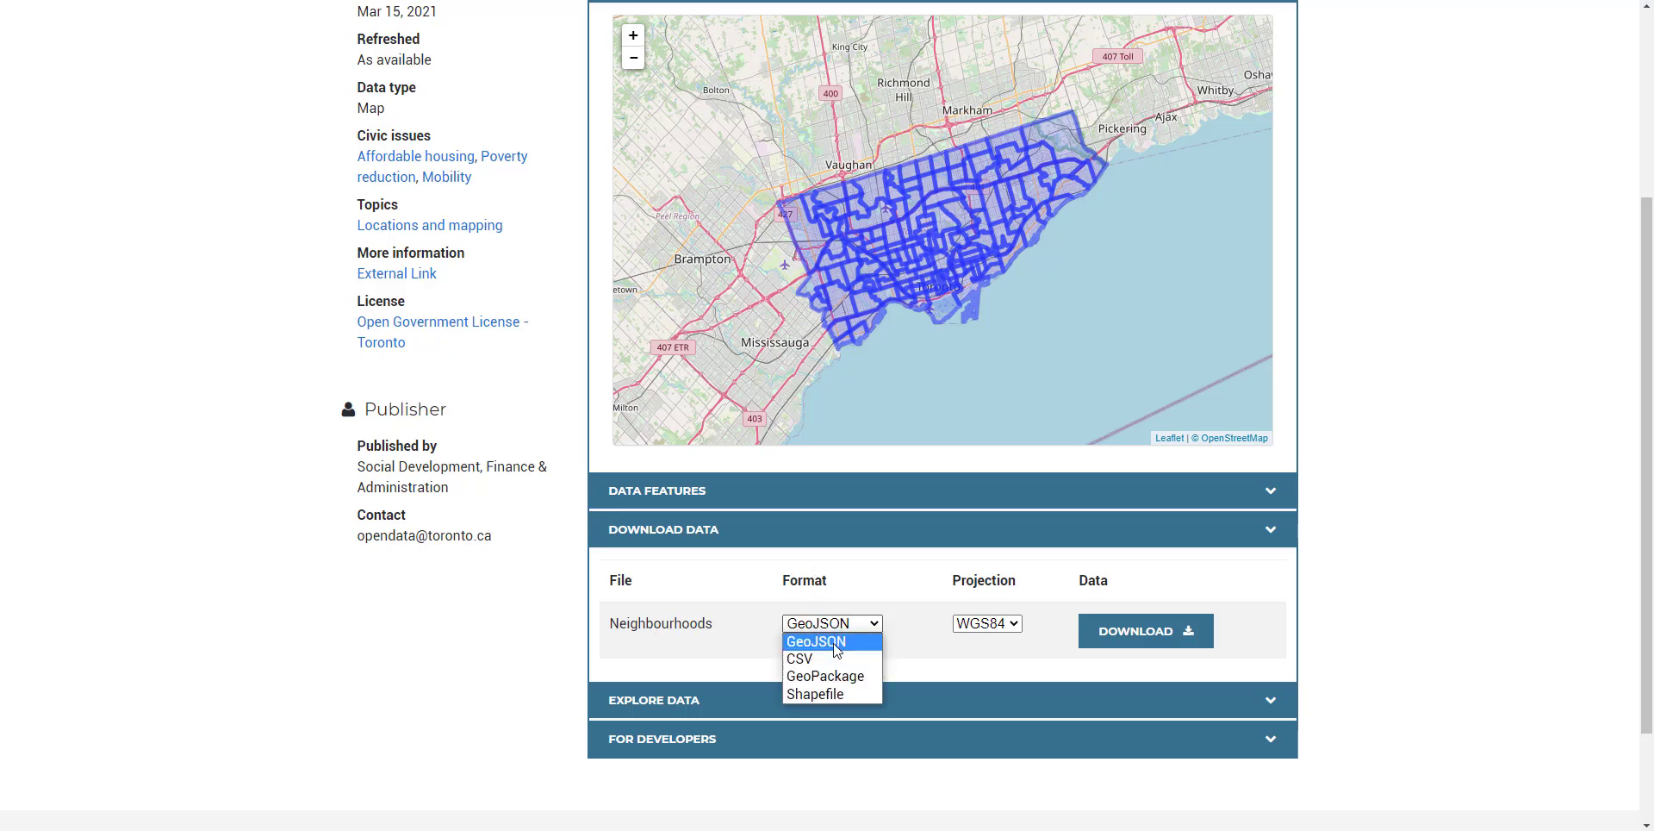
left_click(834, 694)
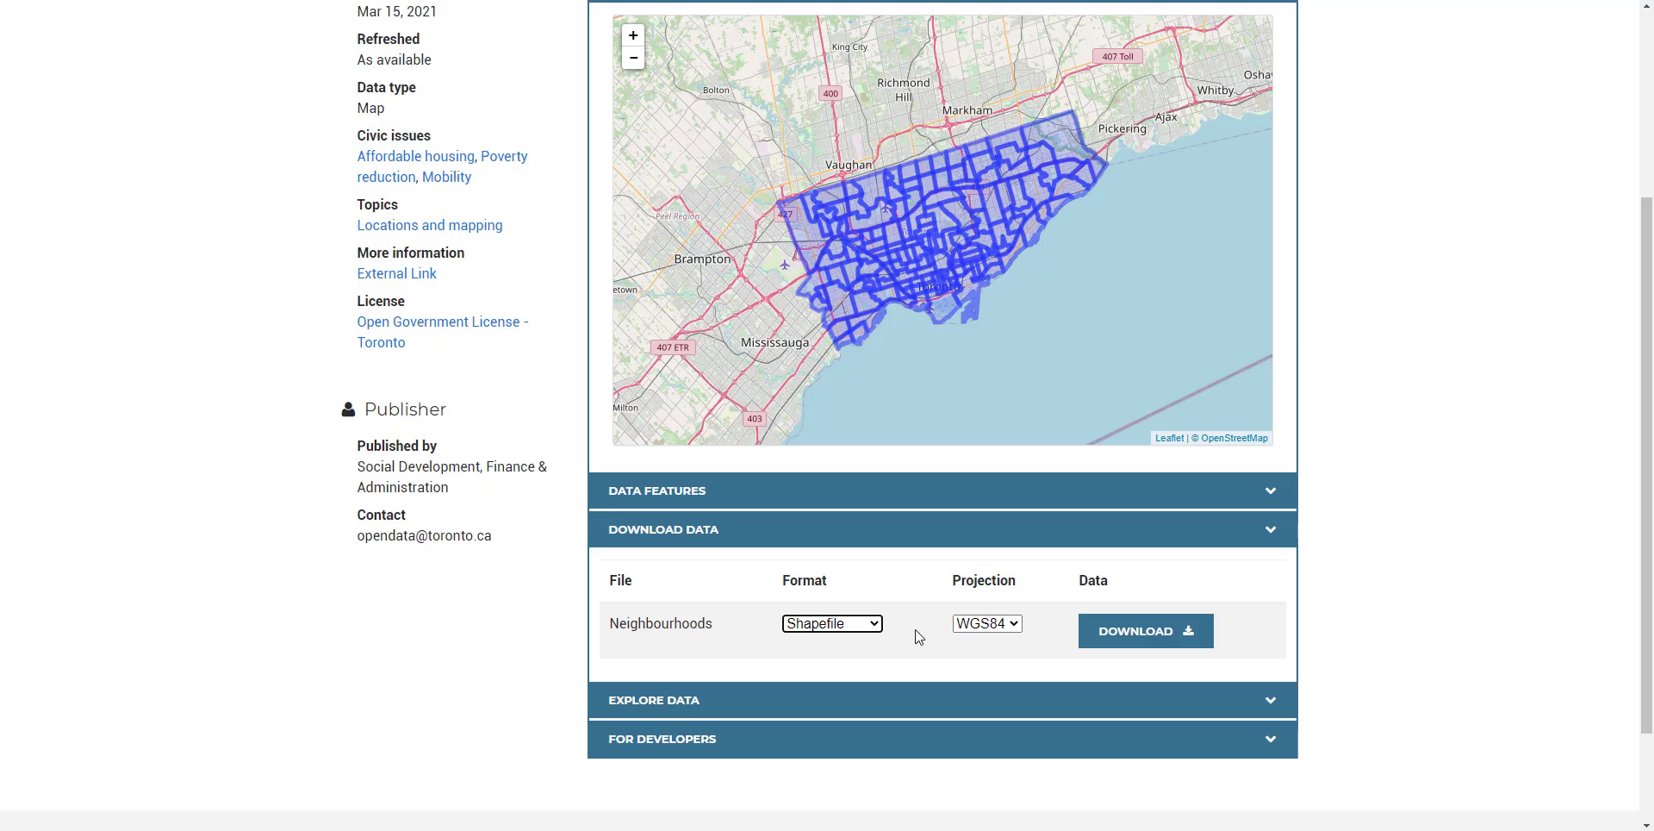
left_click(991, 631)
Download the shapefile as Neighbourhoods.zip, replacing the existing copy.
left_click(1130, 639)
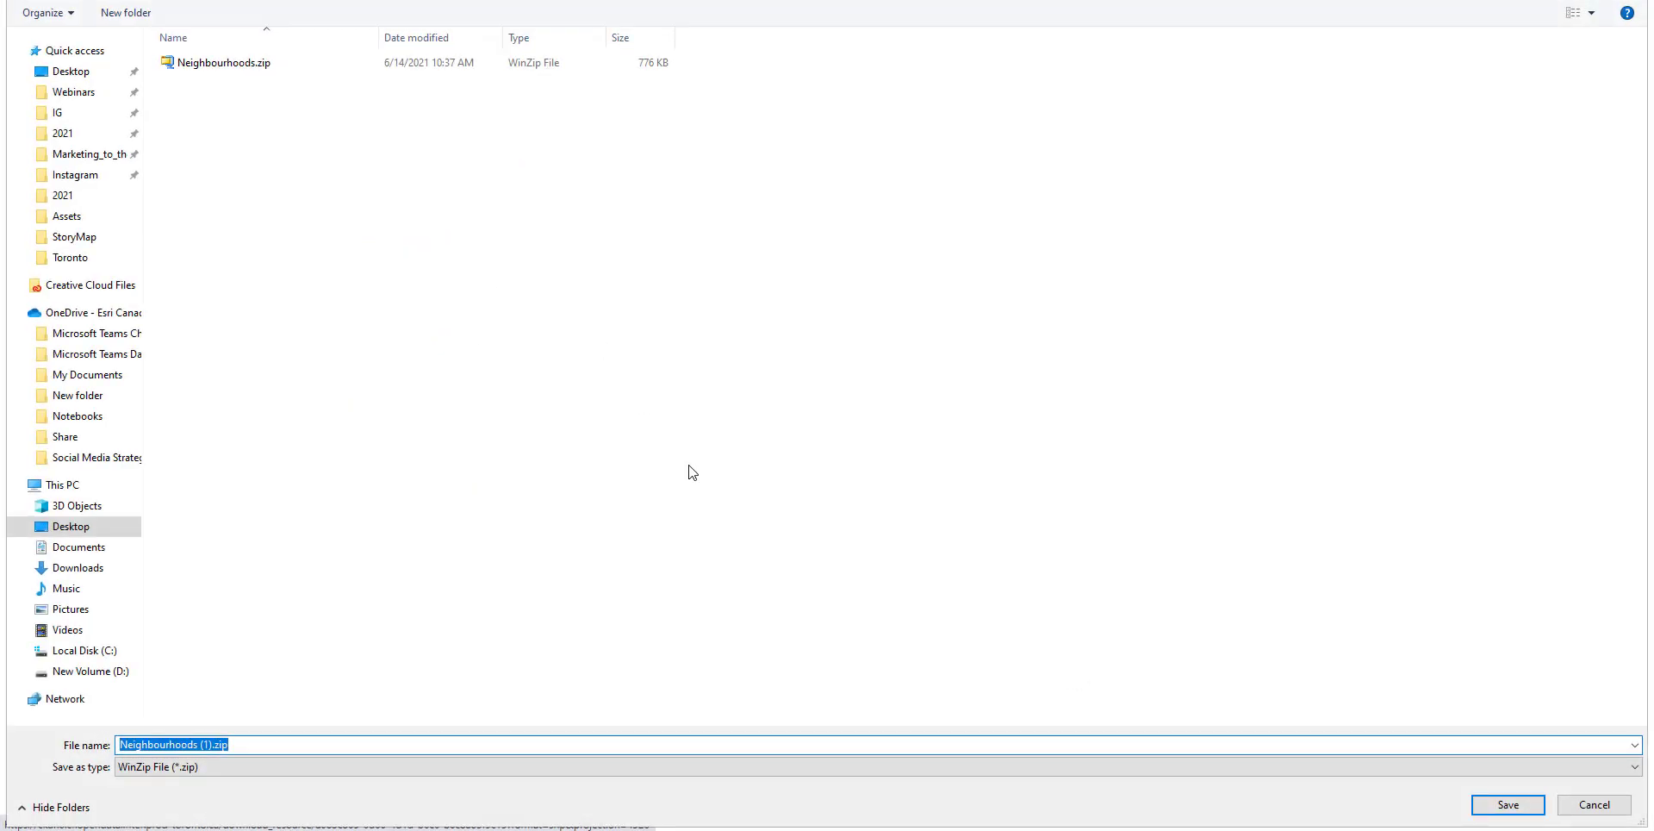
left_click(243, 69)
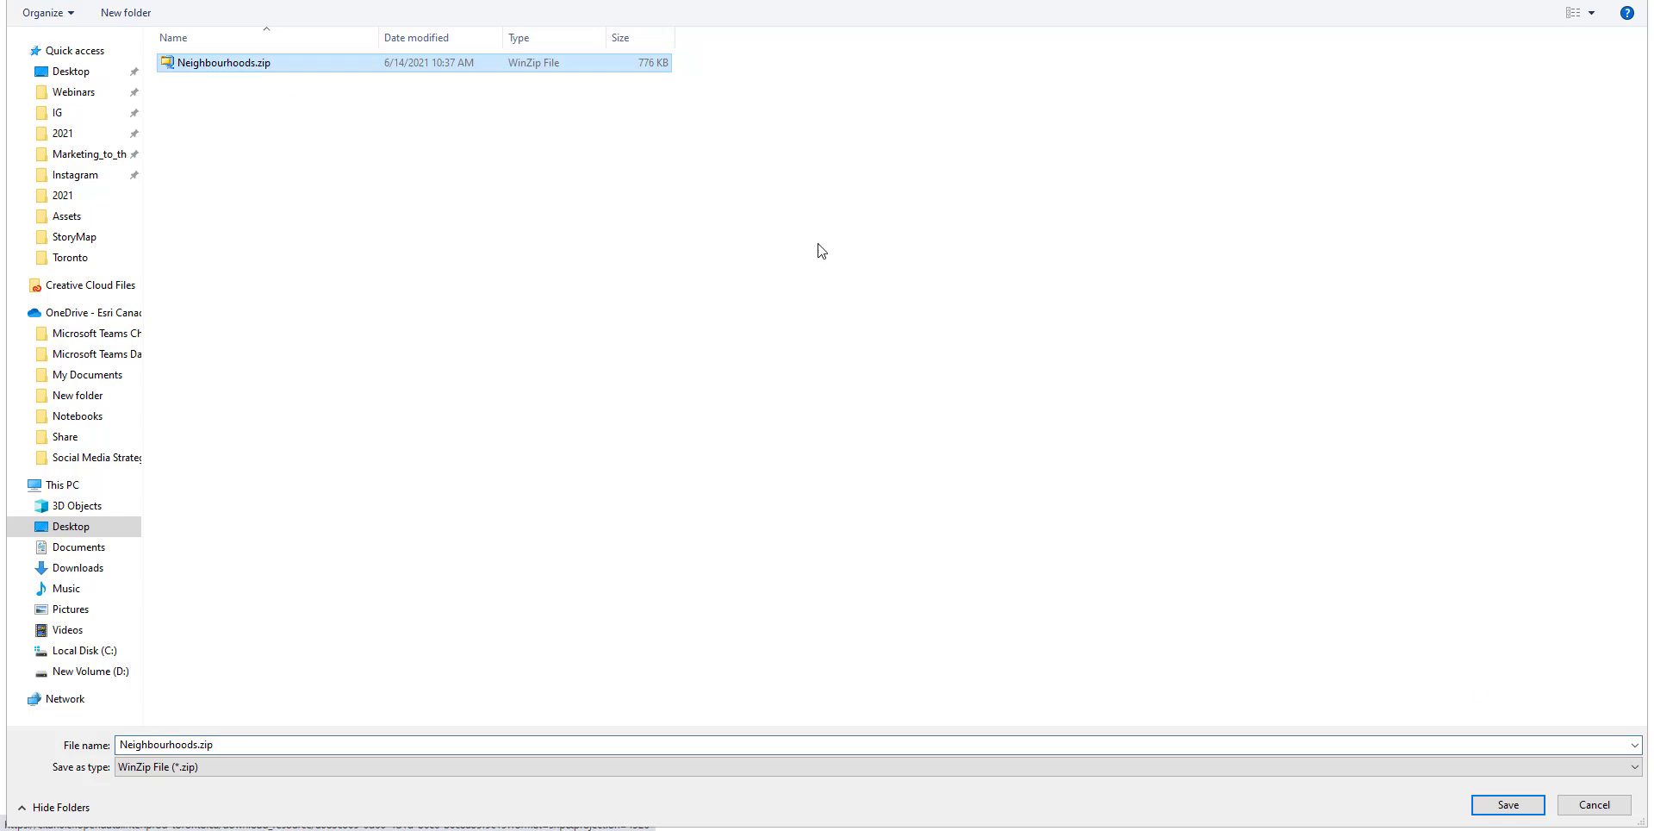
left_click(1509, 804)
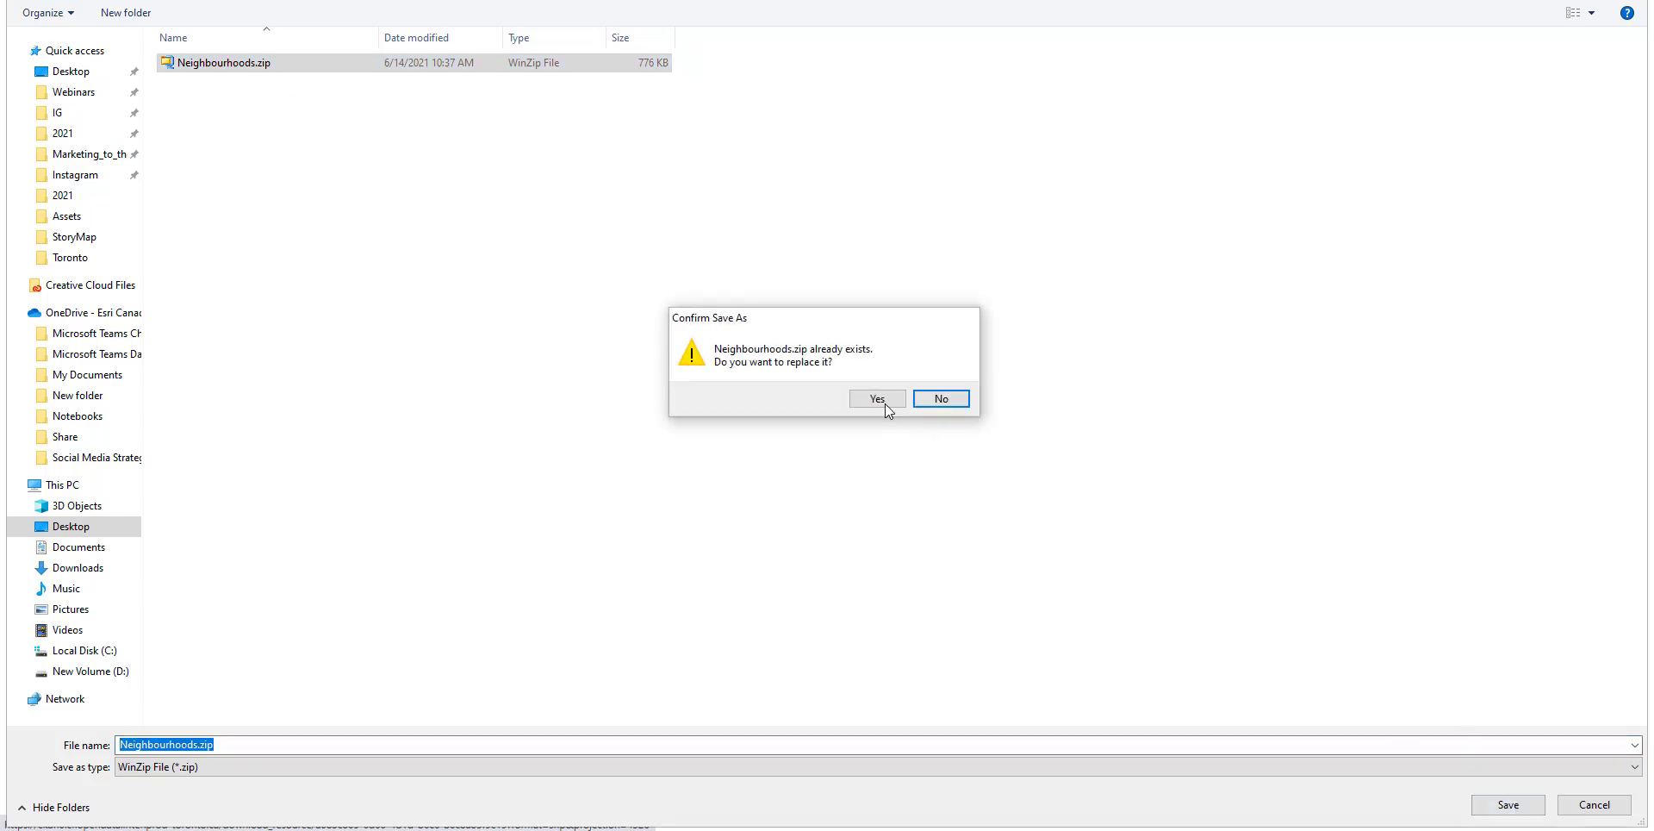
left_click(879, 400)
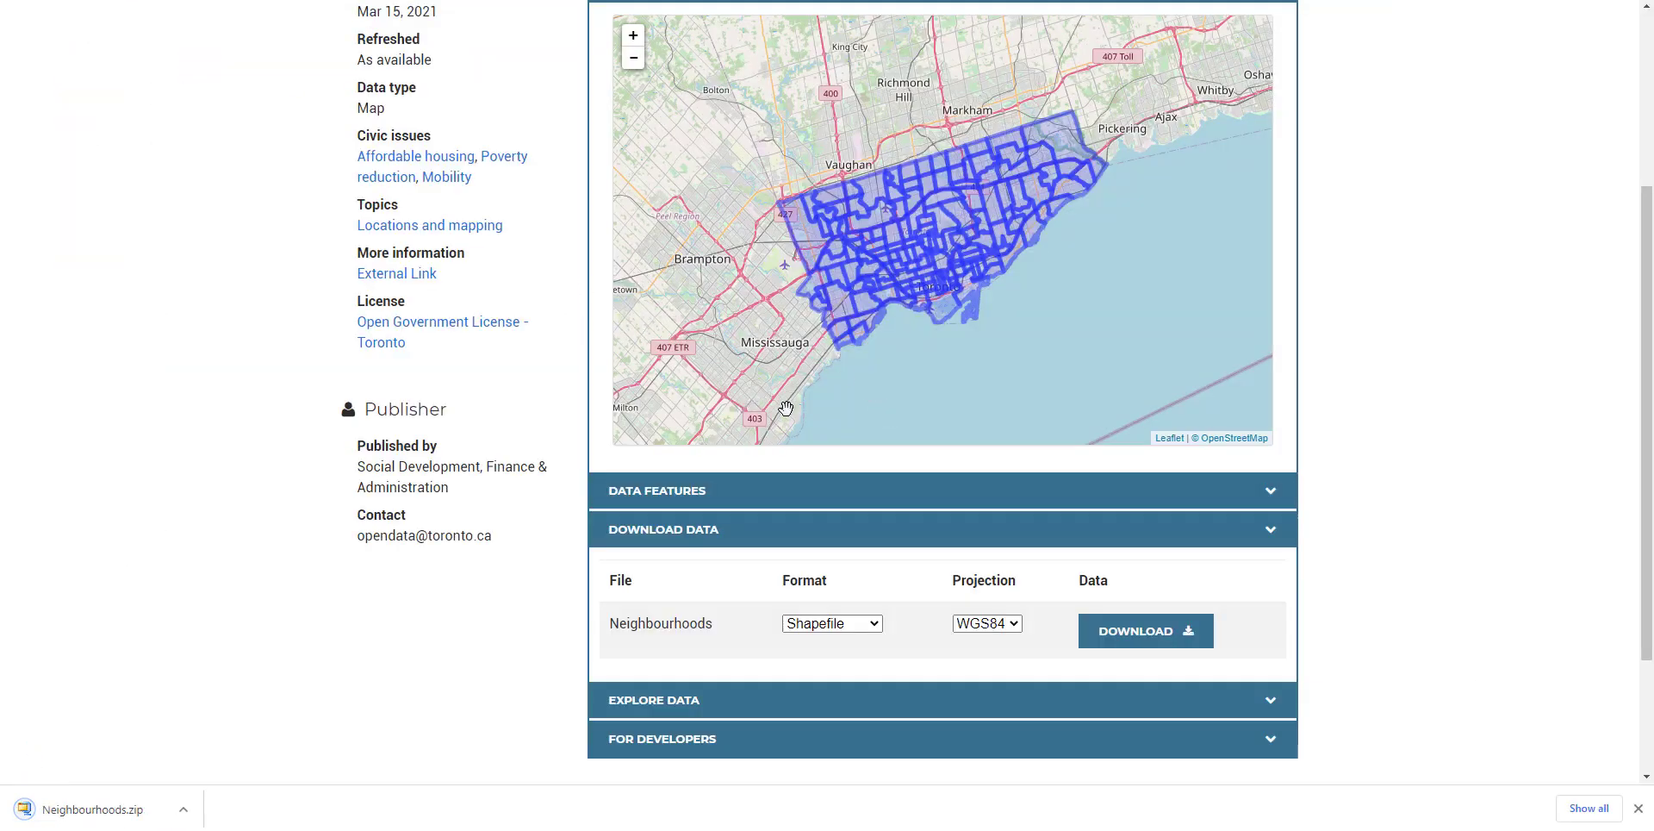
Switch to the ArcGIS Online organization window and go to My Content.
key("alt+Tab")
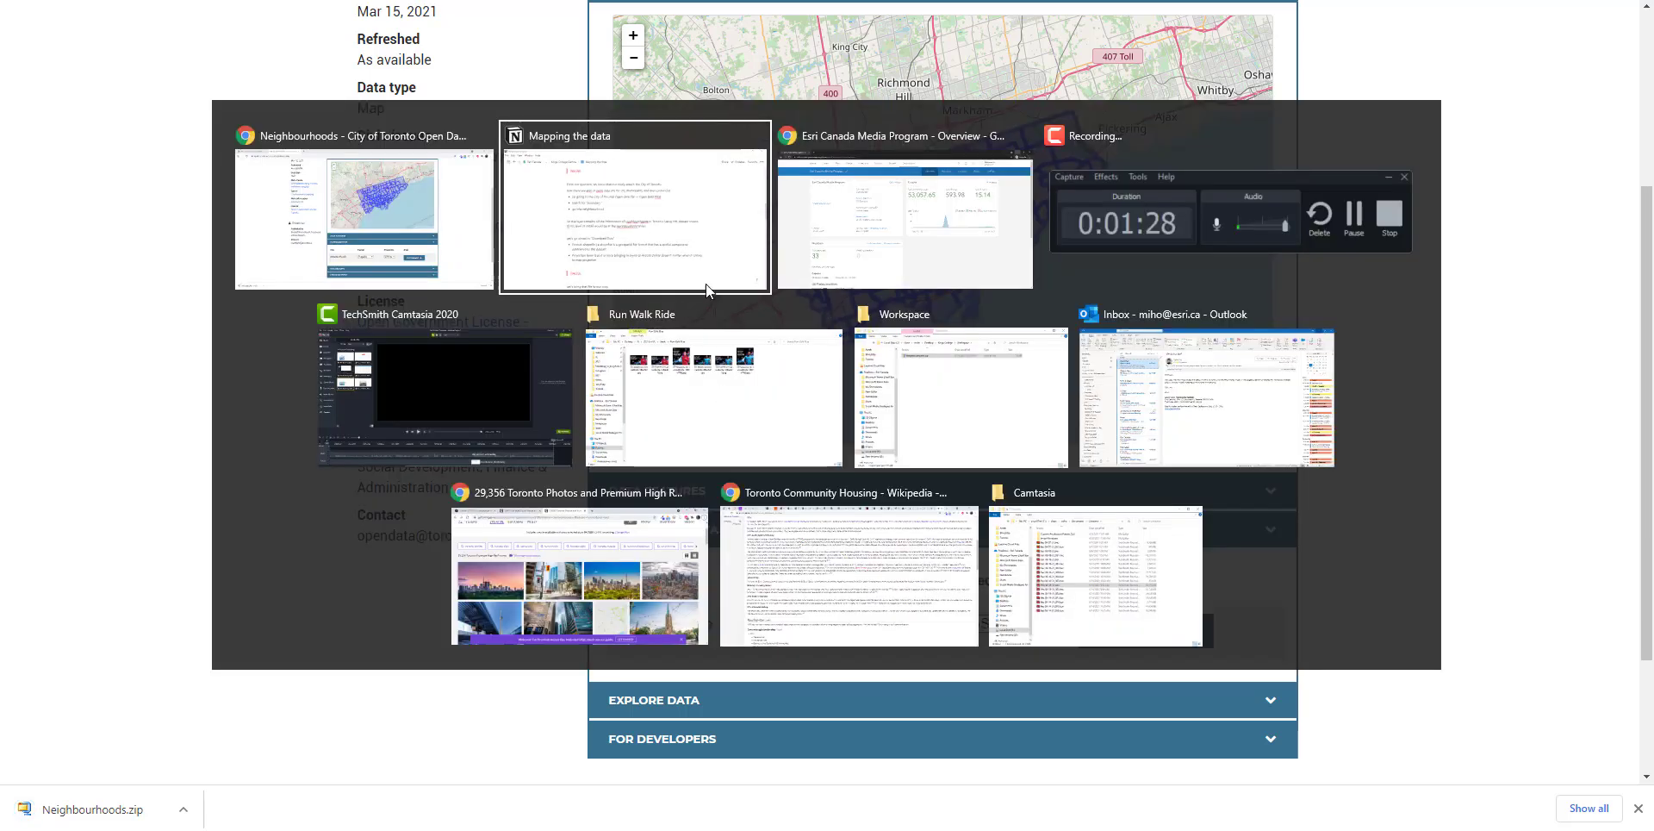
left_click(806, 238)
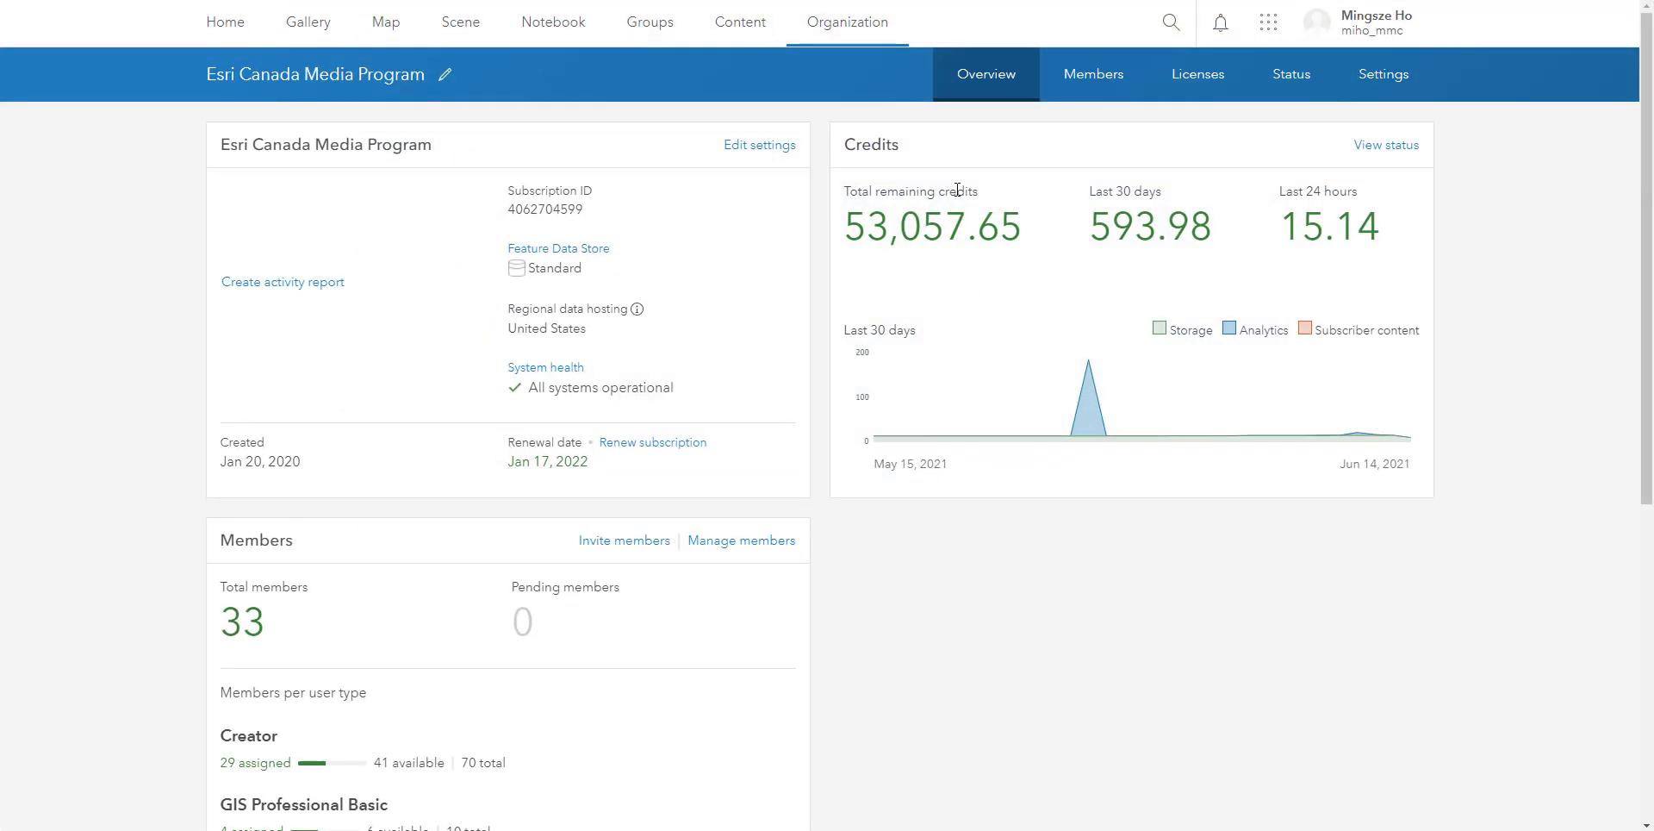
left_click(740, 24)
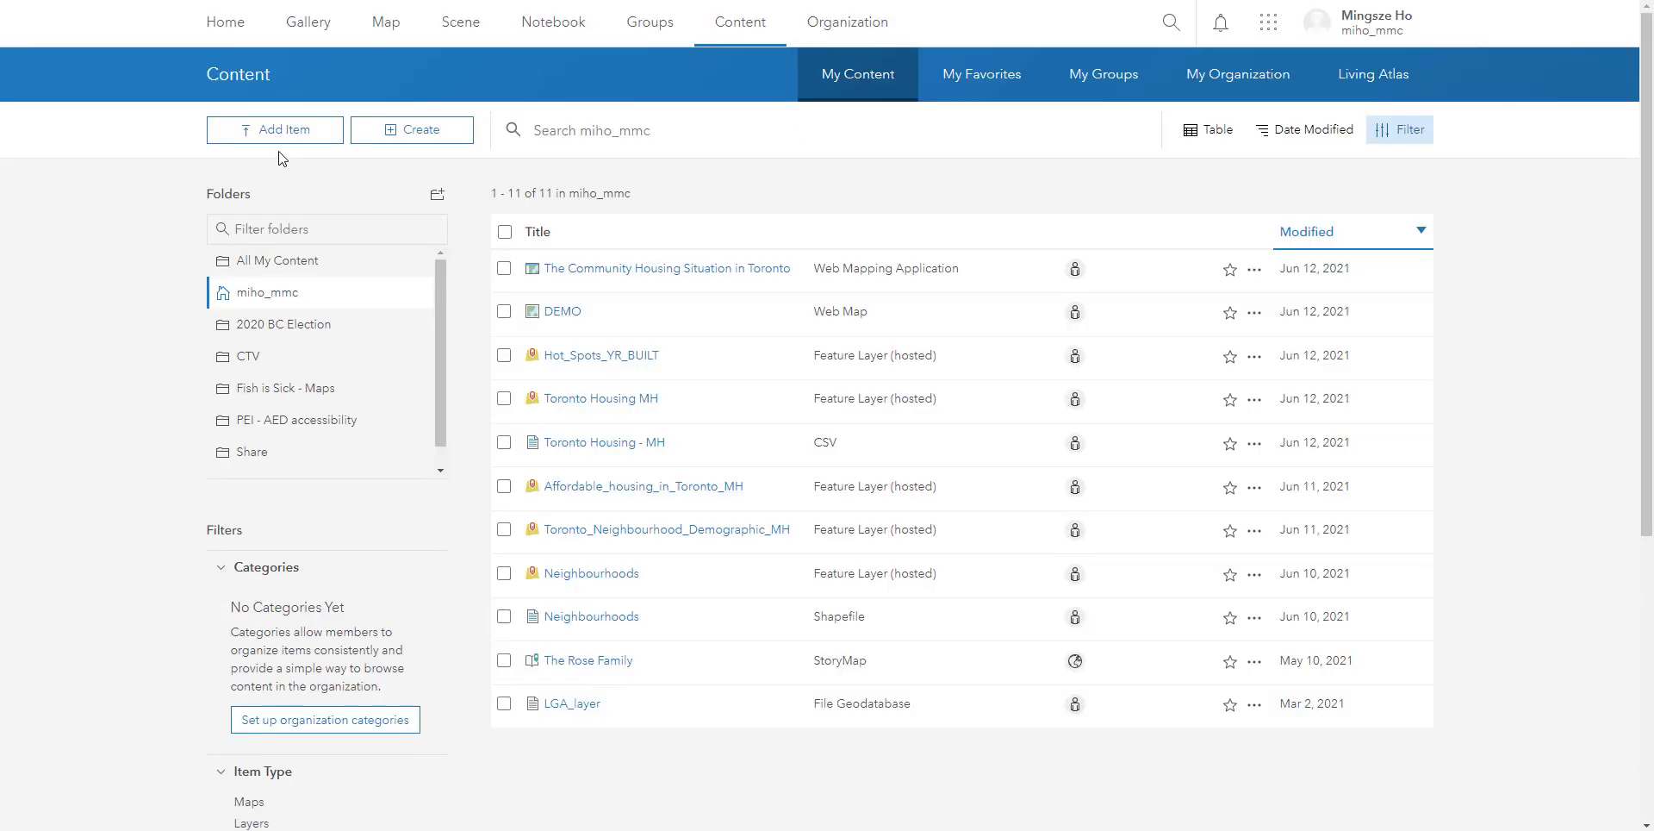
left_click(287, 143)
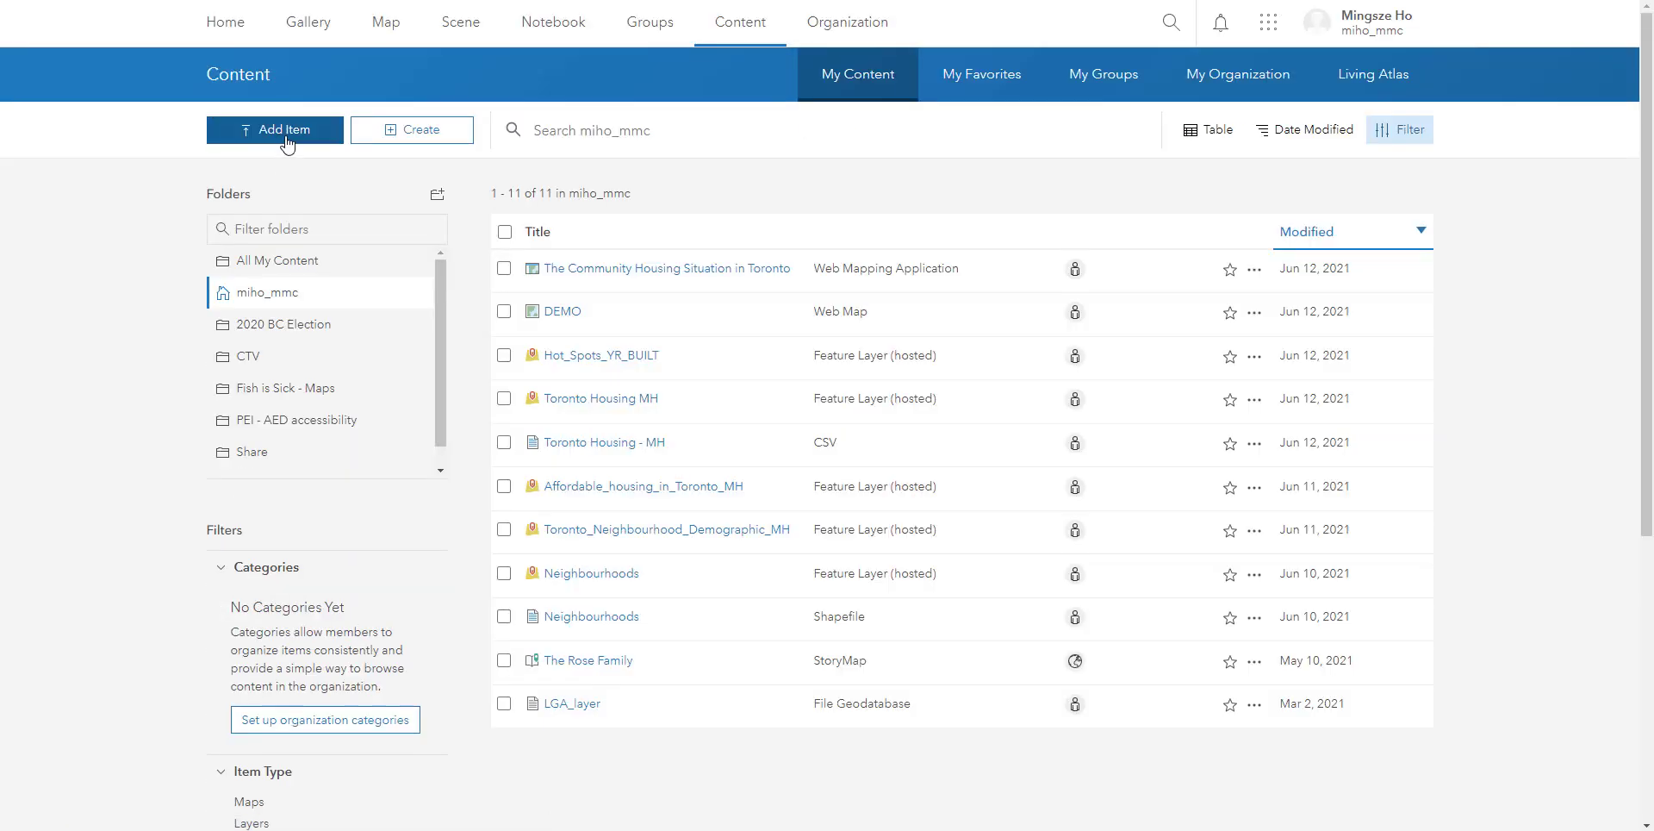
Add Neighbourhoods.zip from your computer as a new item.
left_click(287, 142)
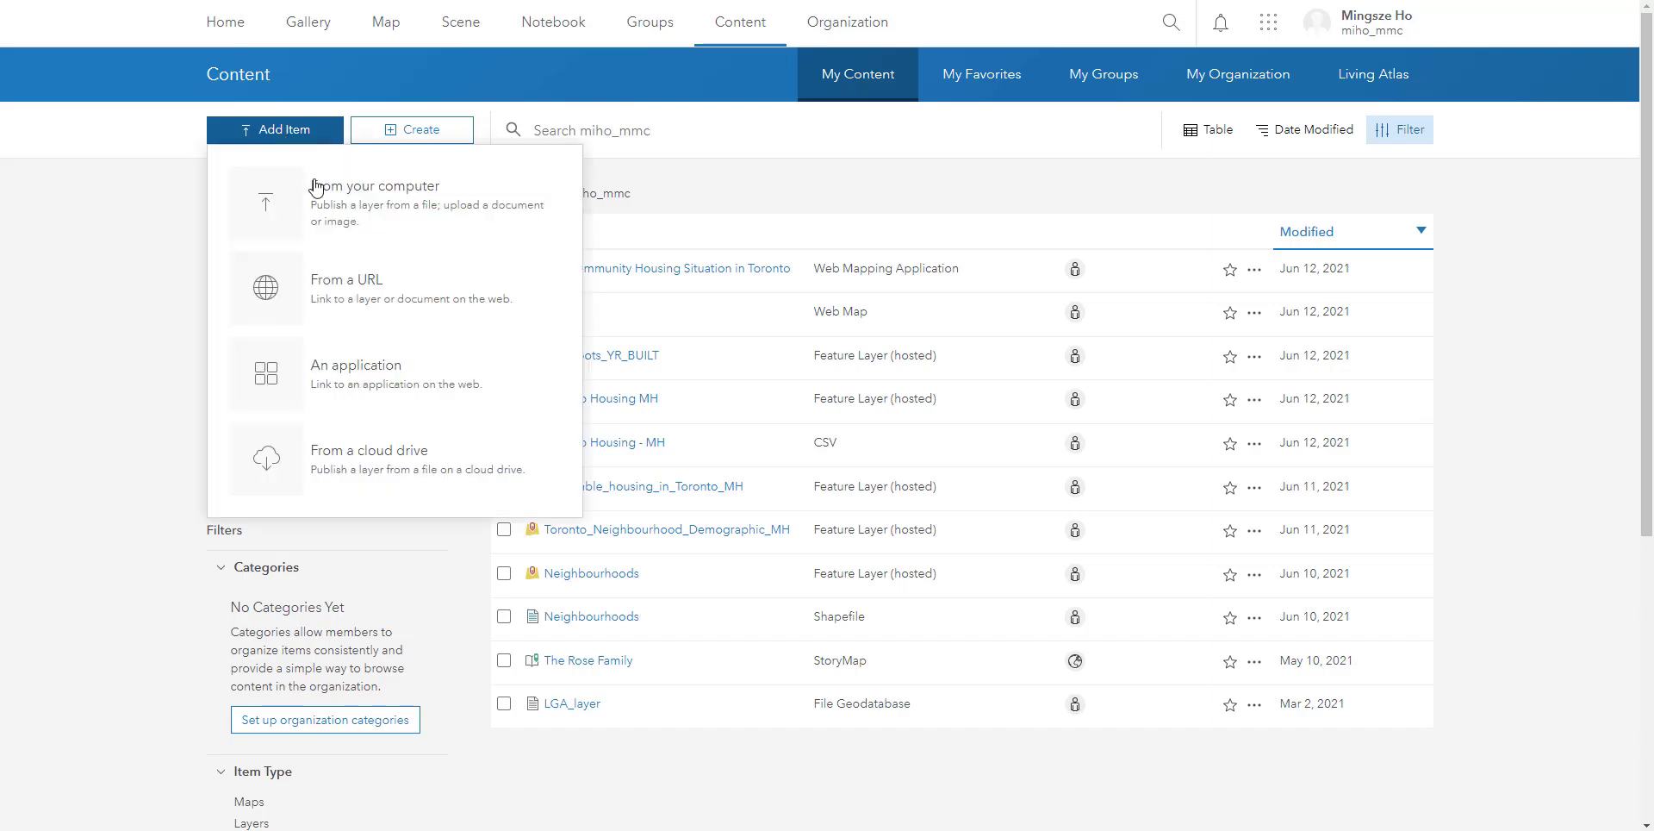
left_click(330, 208)
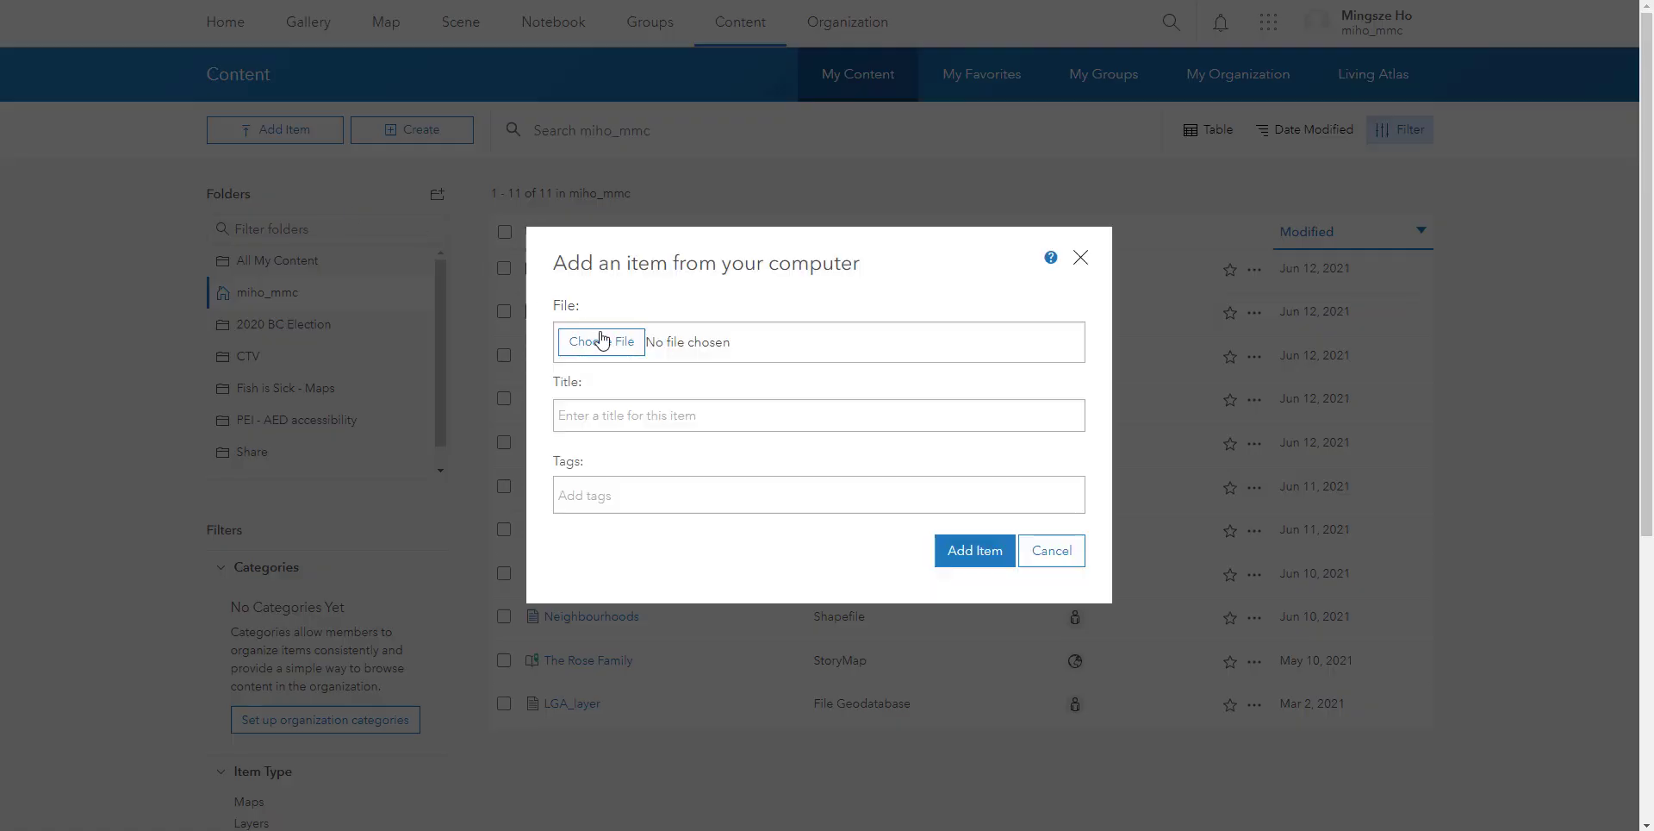
left_click(608, 347)
double_click(302, 65)
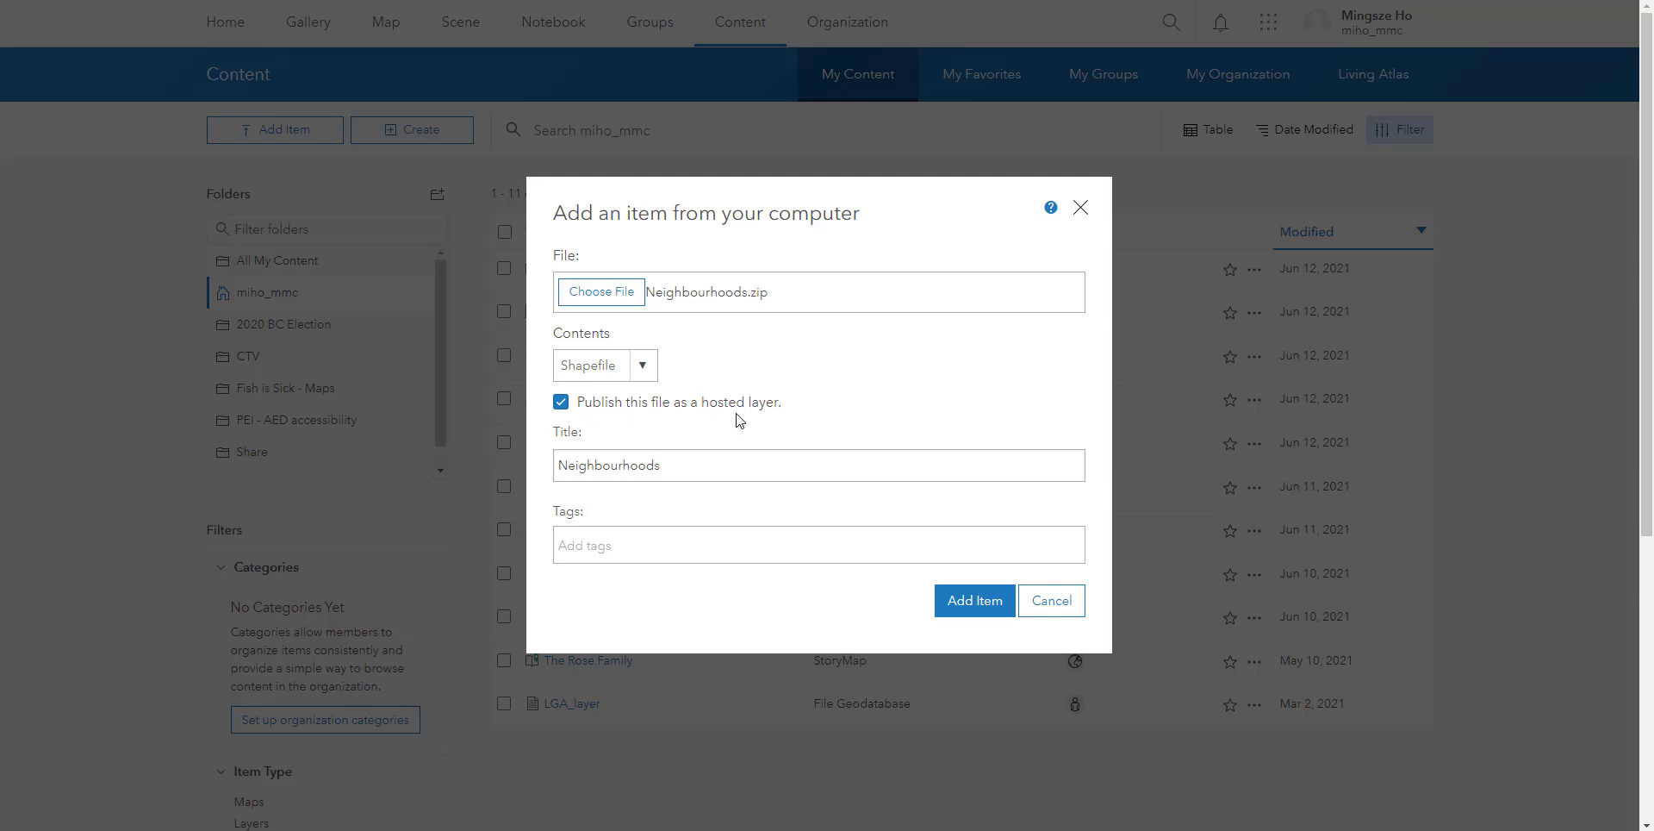
Set the item title to 'Toronto Neighbourhoods MH'.
left_click(711, 466)
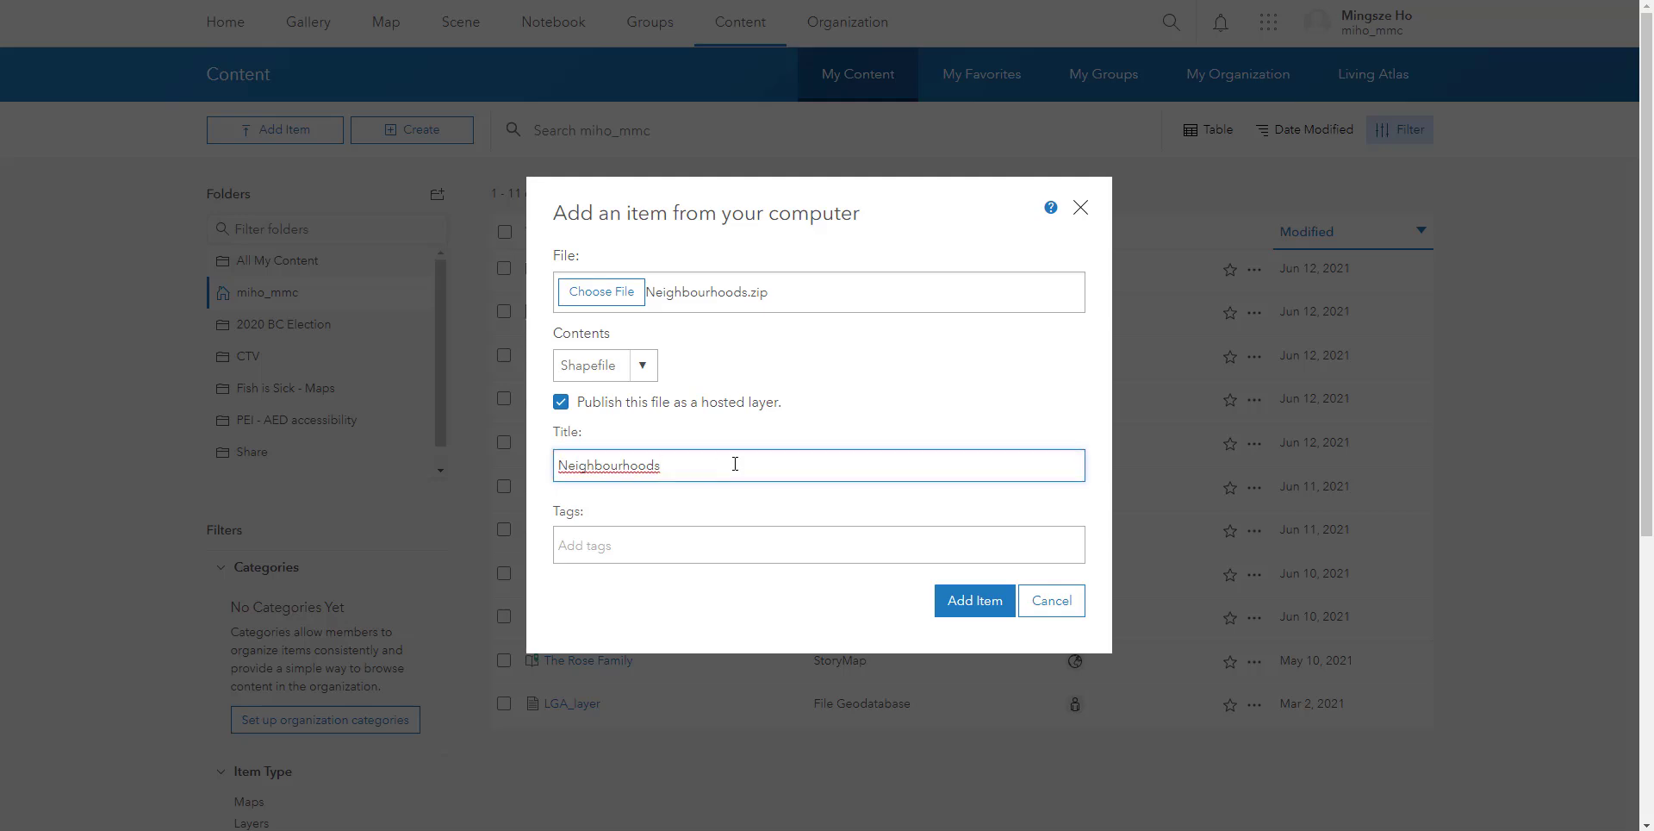
key("Home")
type("Torontop")
key("BackSpace")
key("End")
type("MH")
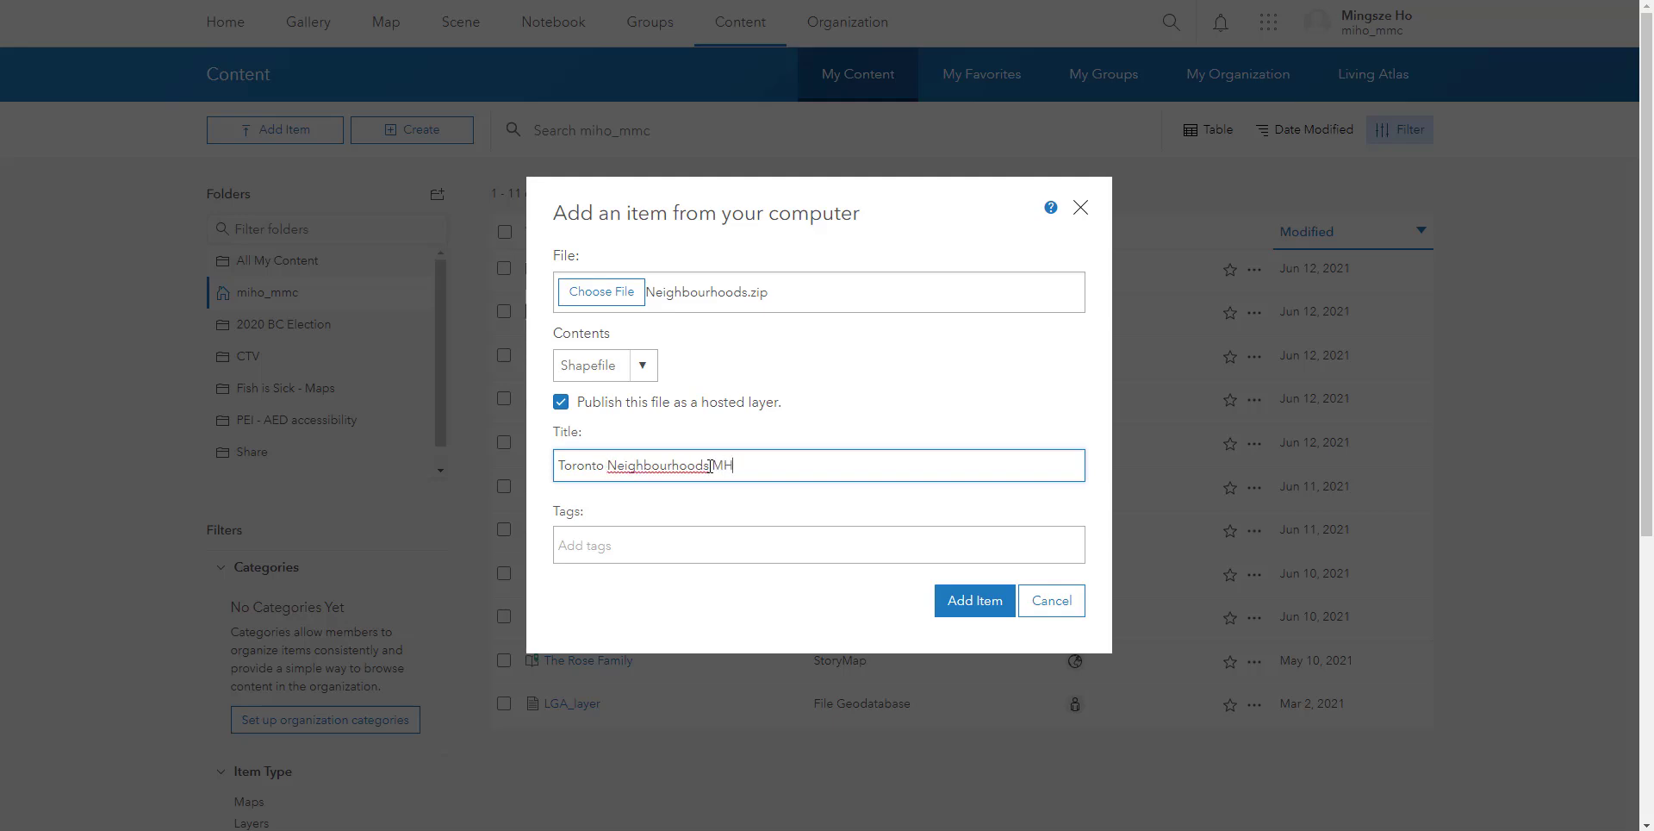
Tag the item with toronto, neighbourhoods and demo.
key("Tab")
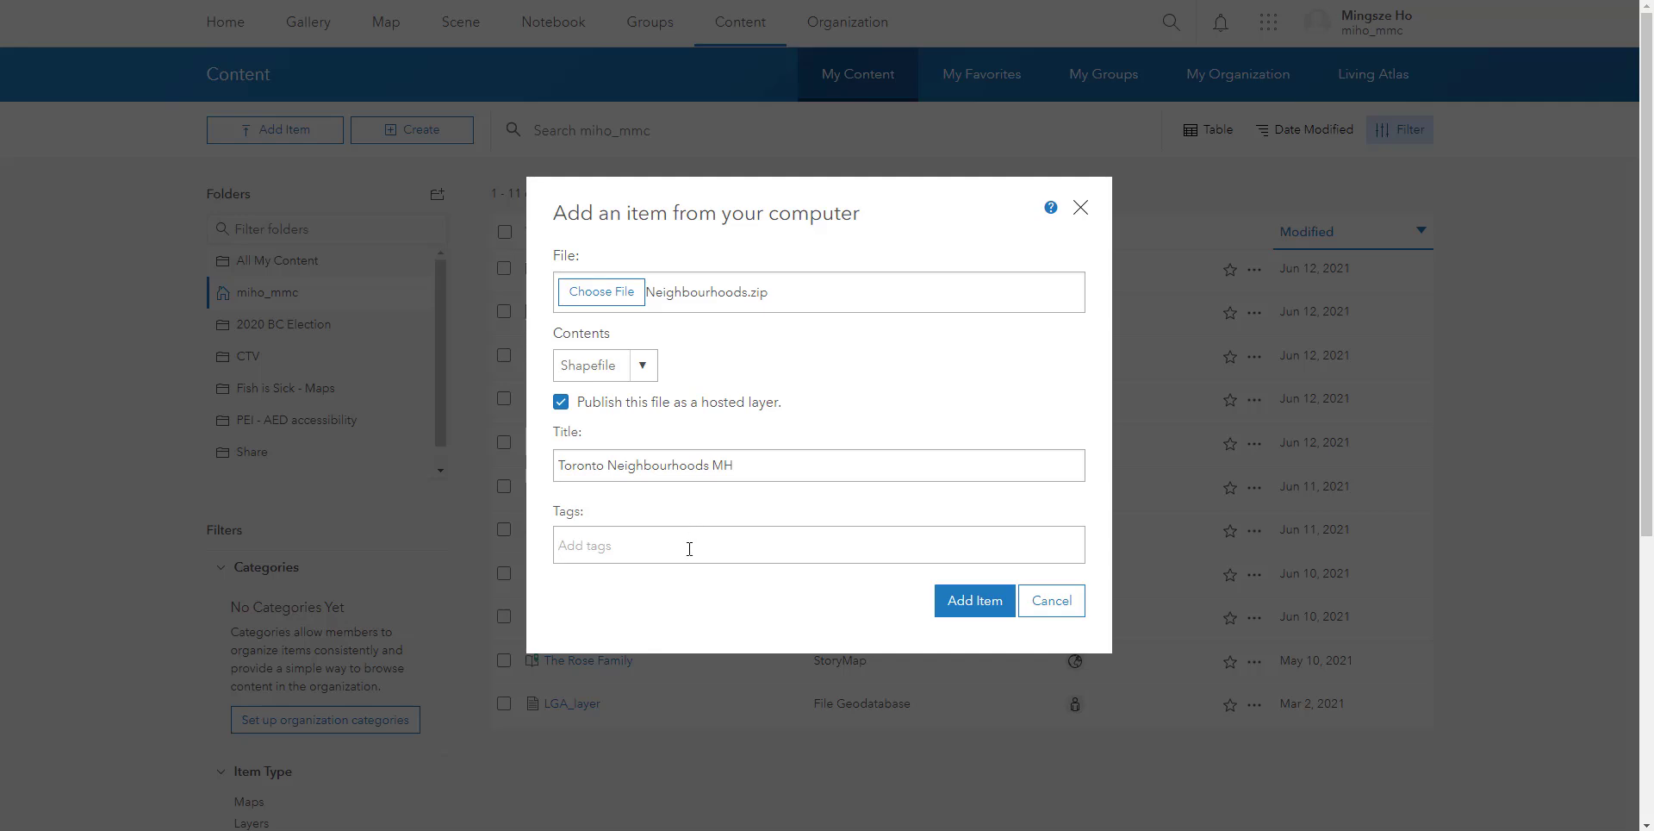
type("toronto")
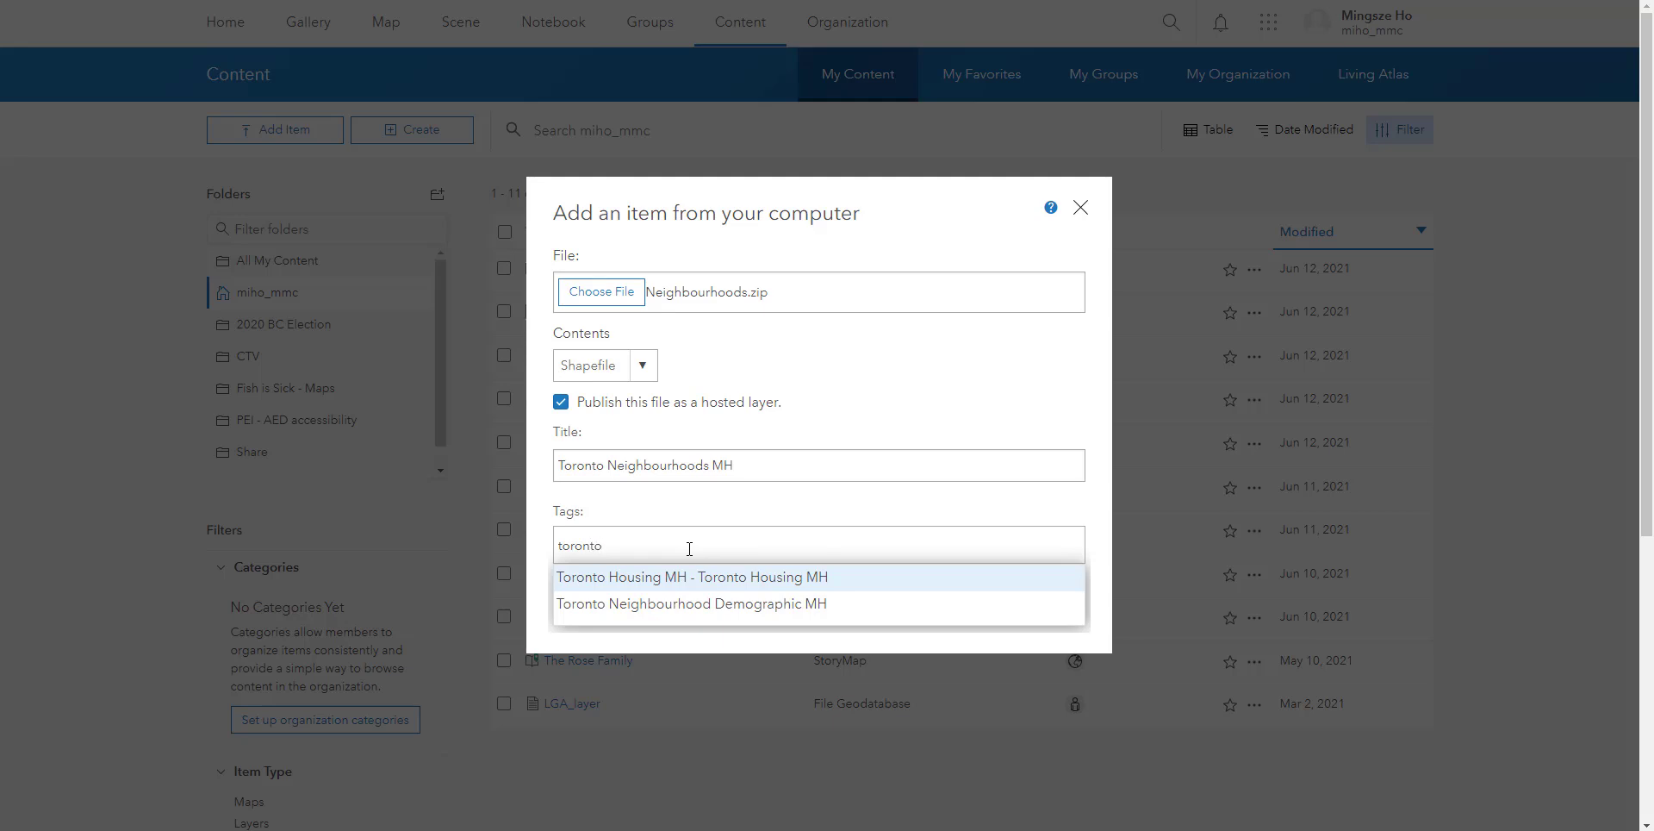
key("Return")
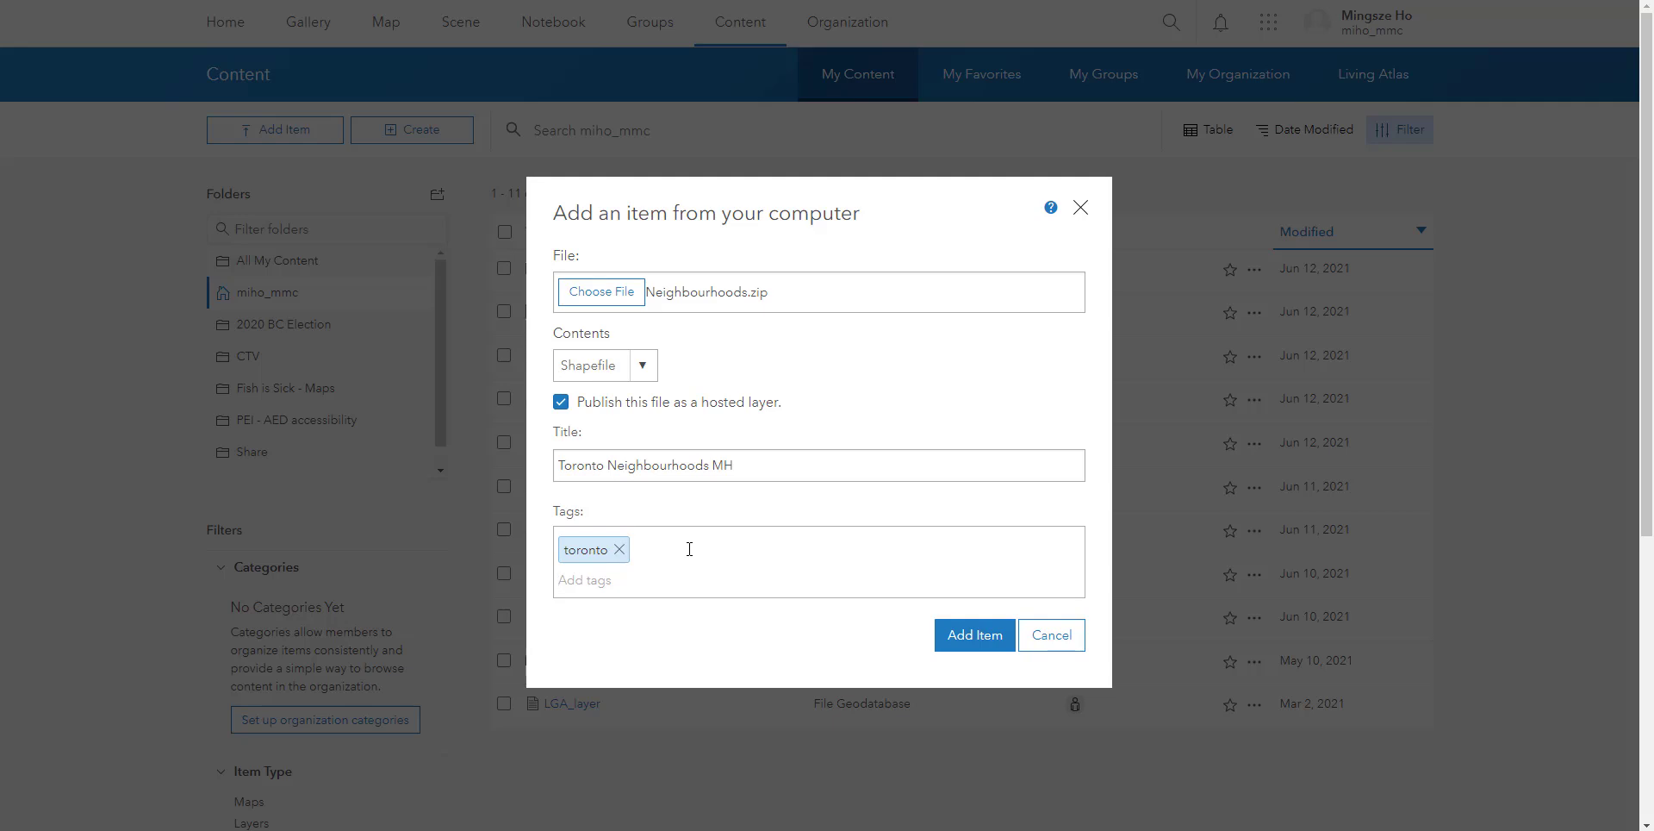
type("neighbourhoods")
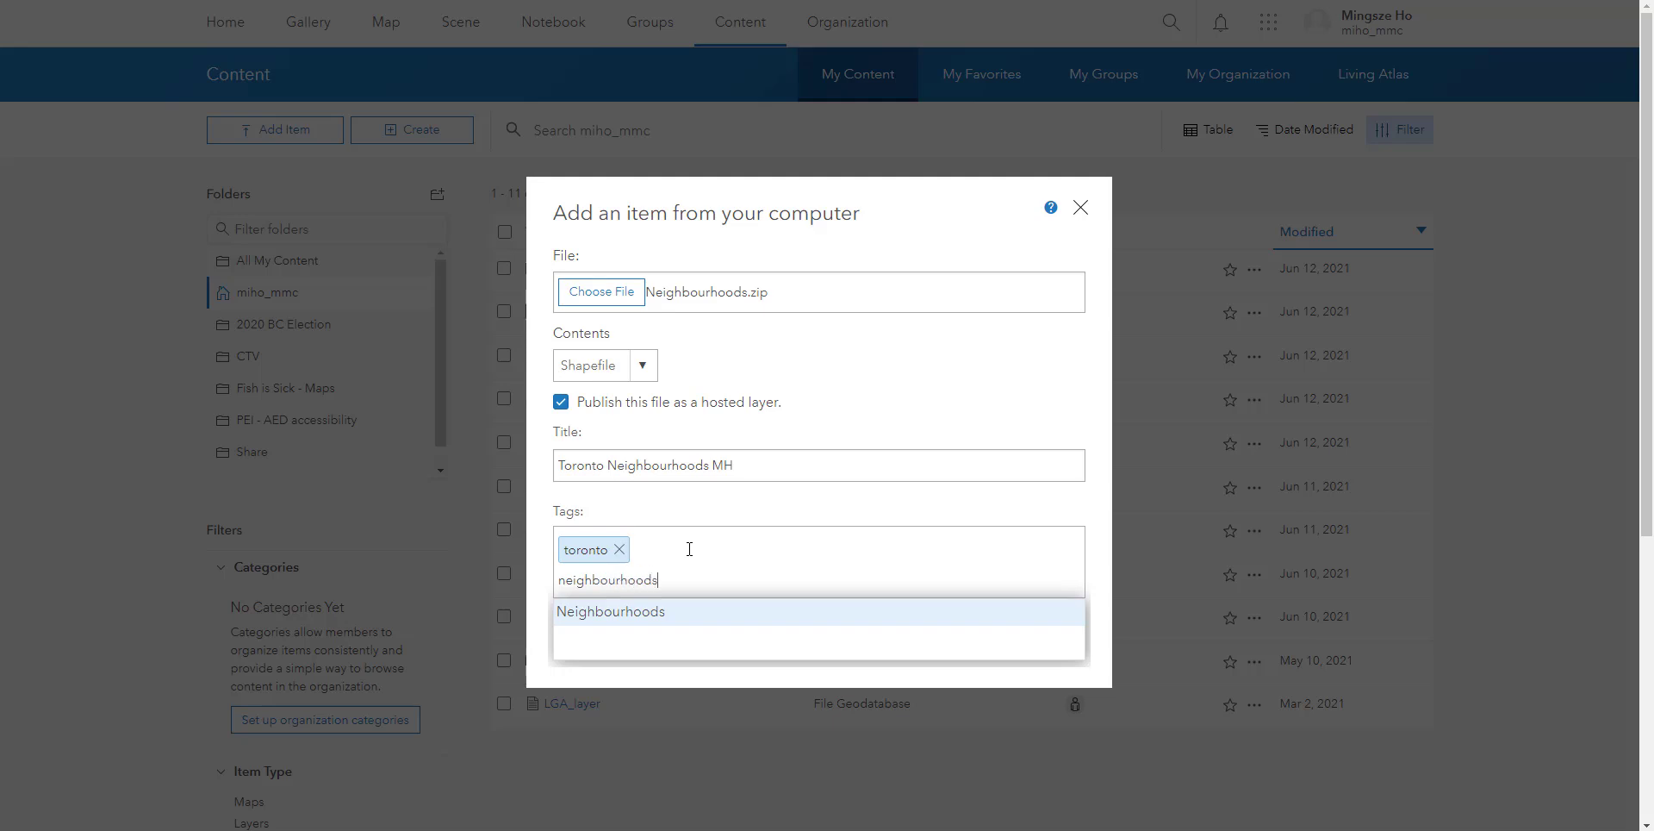
key("Return")
type("demo")
key("Return")
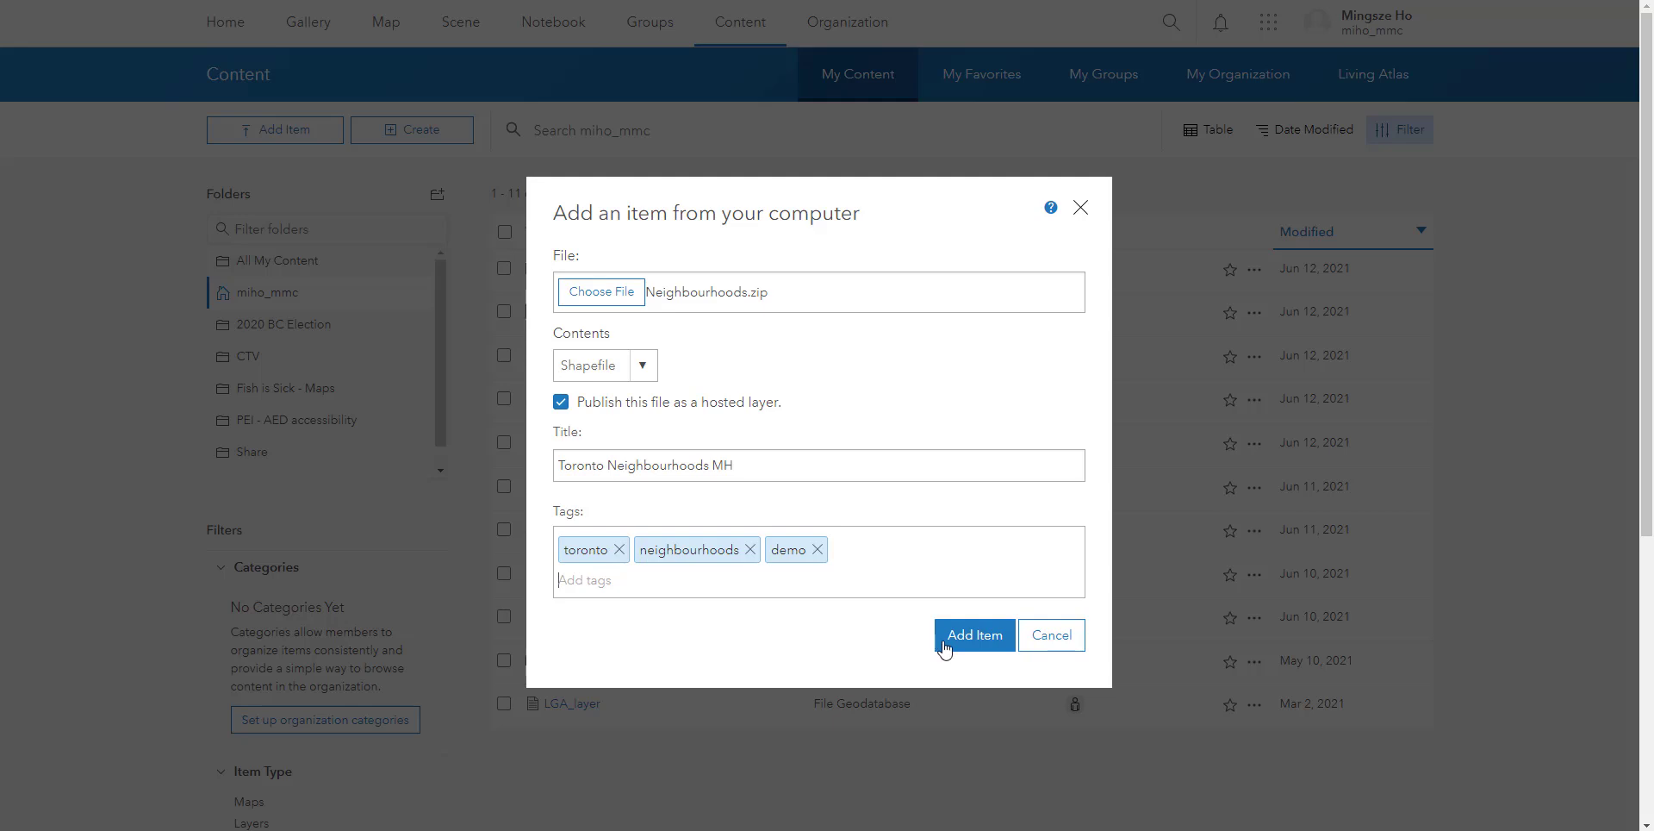
Publish Toronto Neighbourhoods MH as a hosted layer and view its polygons on the Visualization map.
left_click(991, 648)
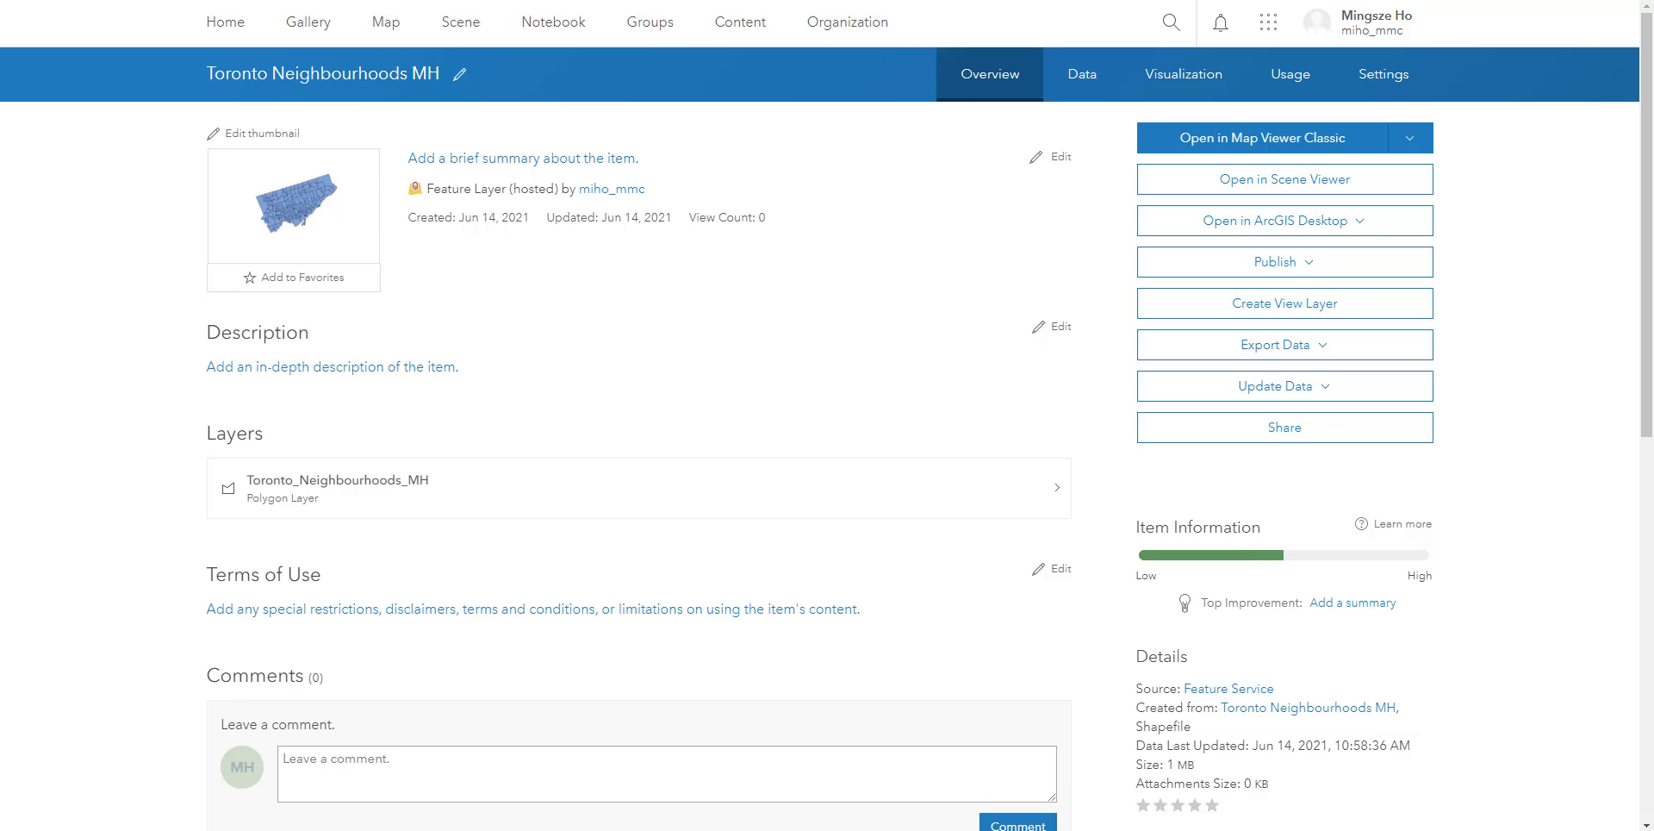
left_click(1184, 74)
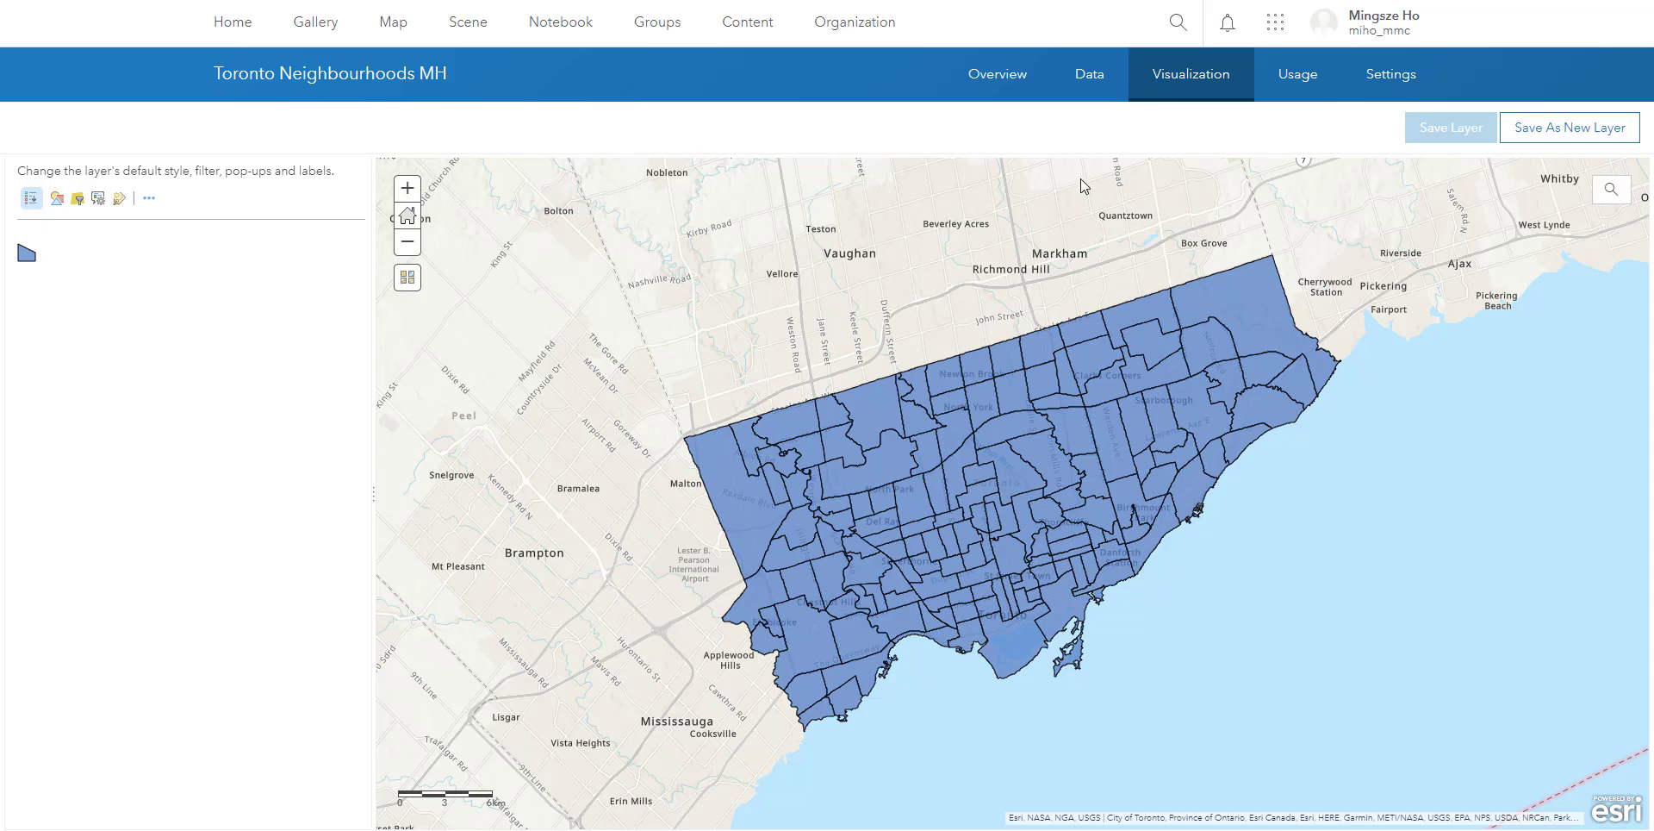
Browse the attribute table, select the Woodbine Corridor record, then return to Overview.
left_click(1093, 97)
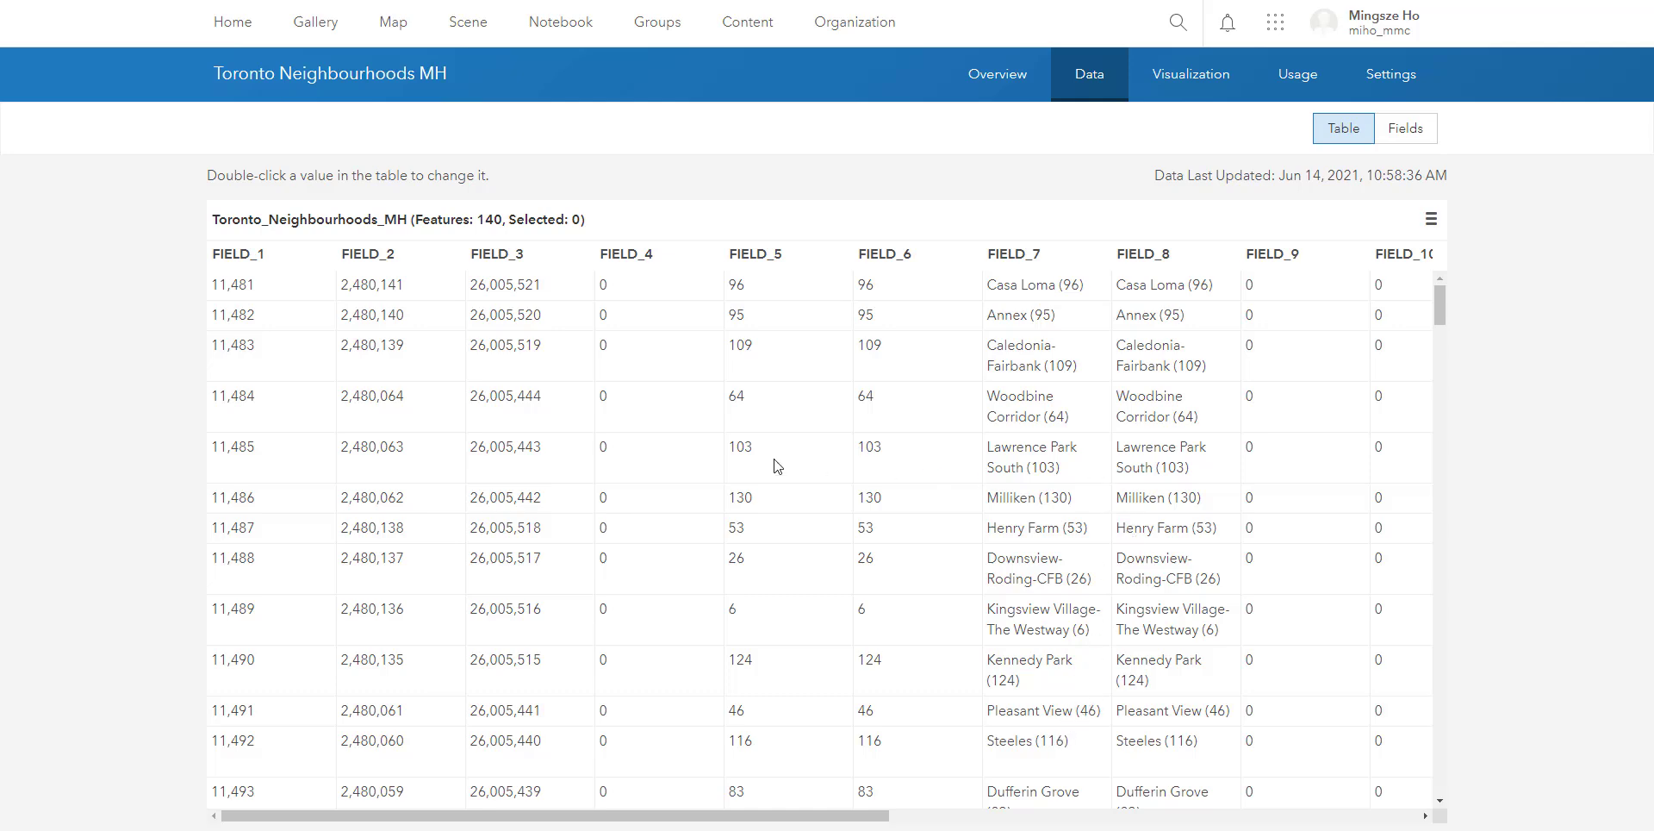
left_click(304, 414)
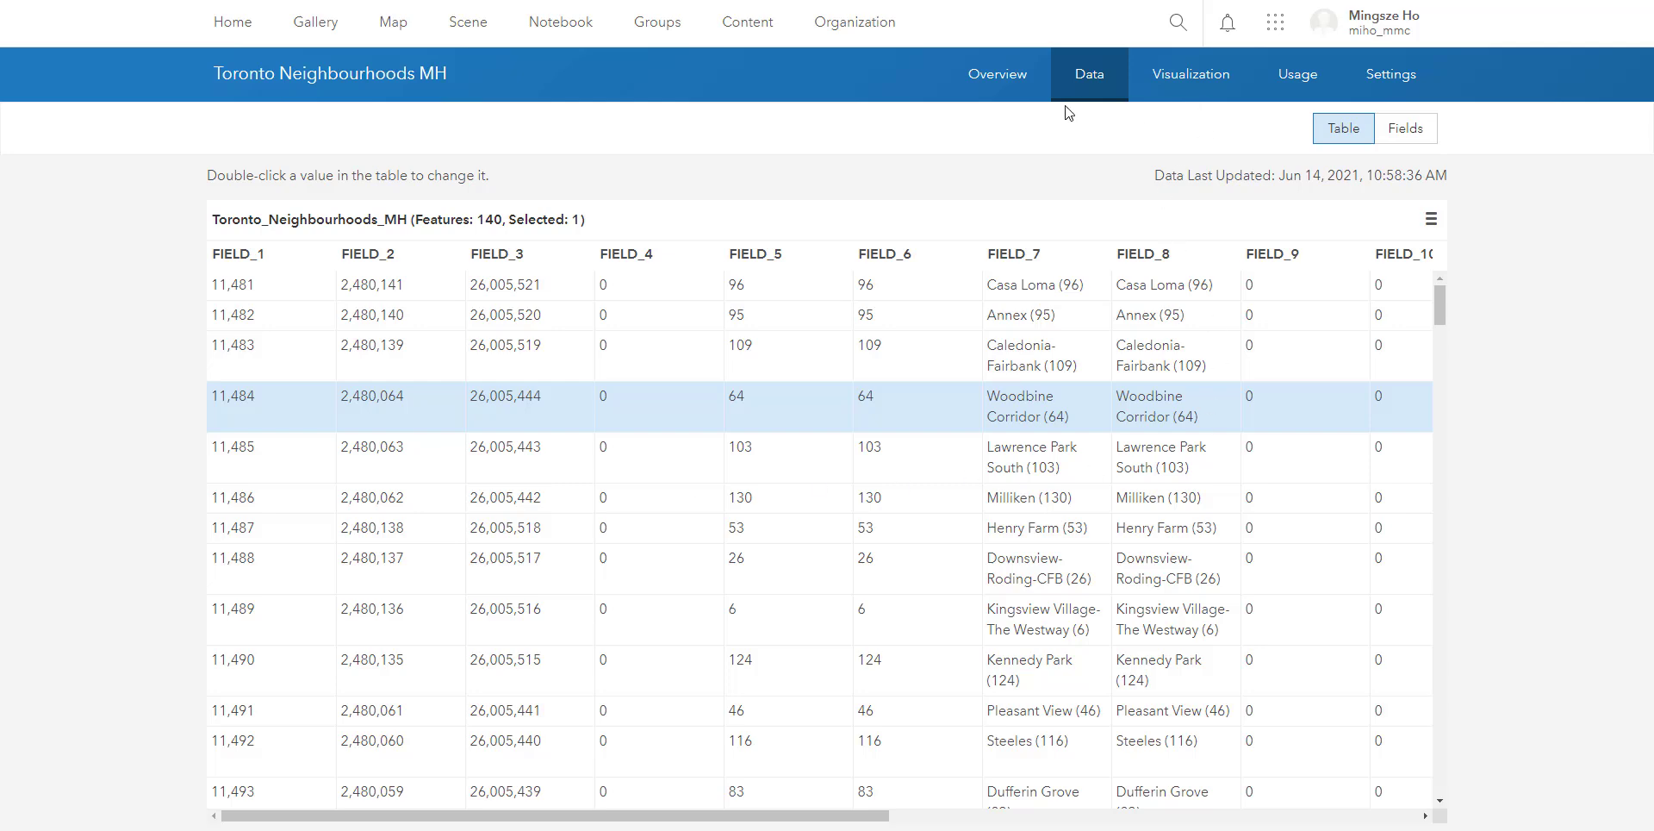
left_click(1004, 101)
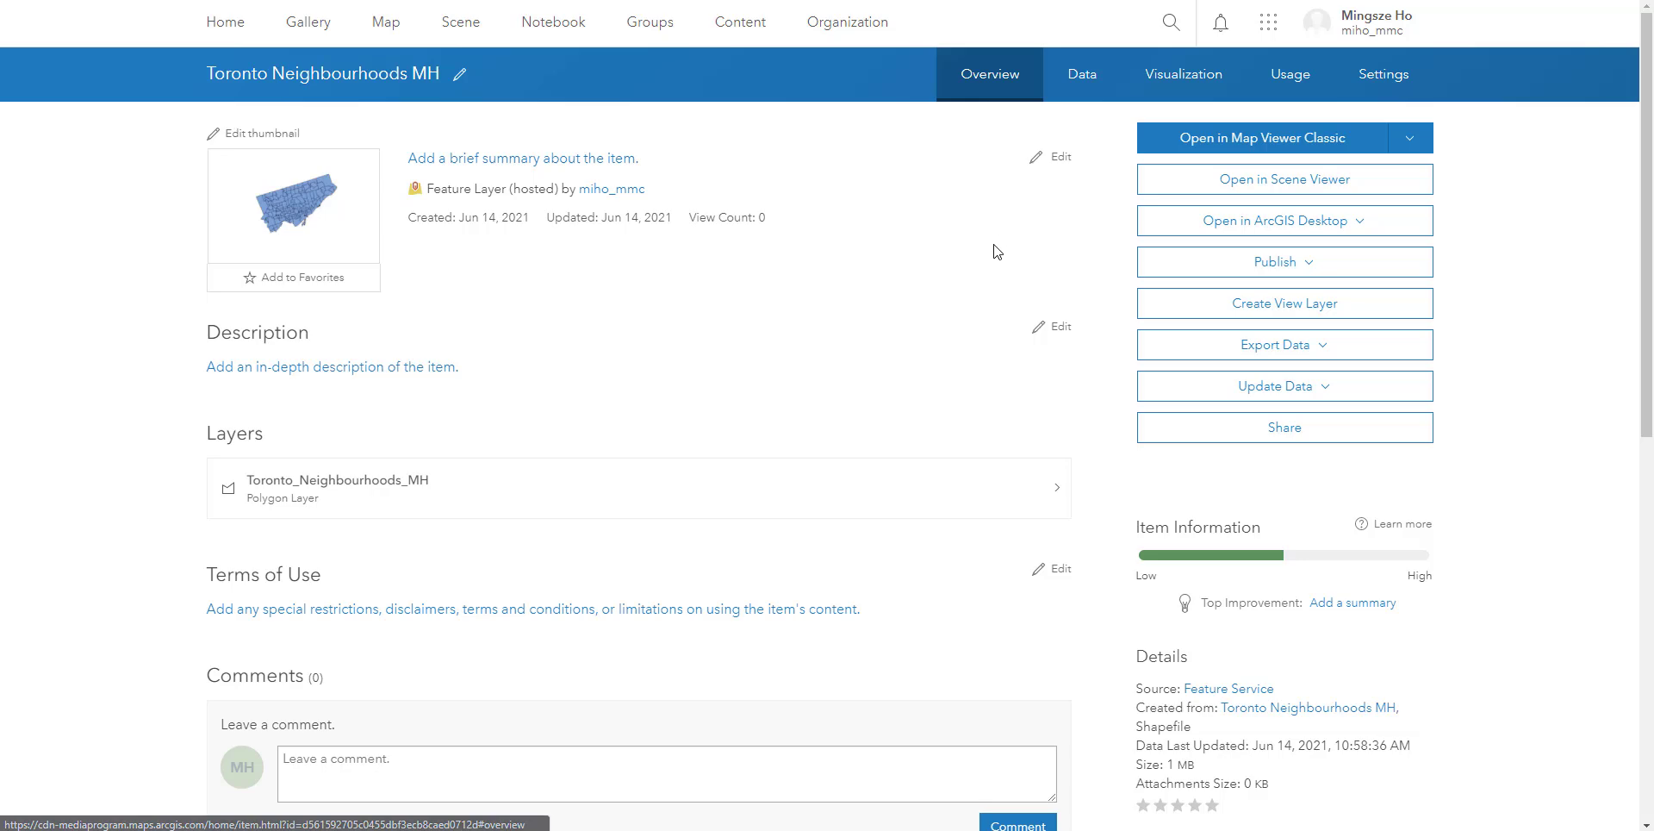
Enter 'City of Toronto neighbourhood boundary' as the item description and save it.
left_click(1053, 328)
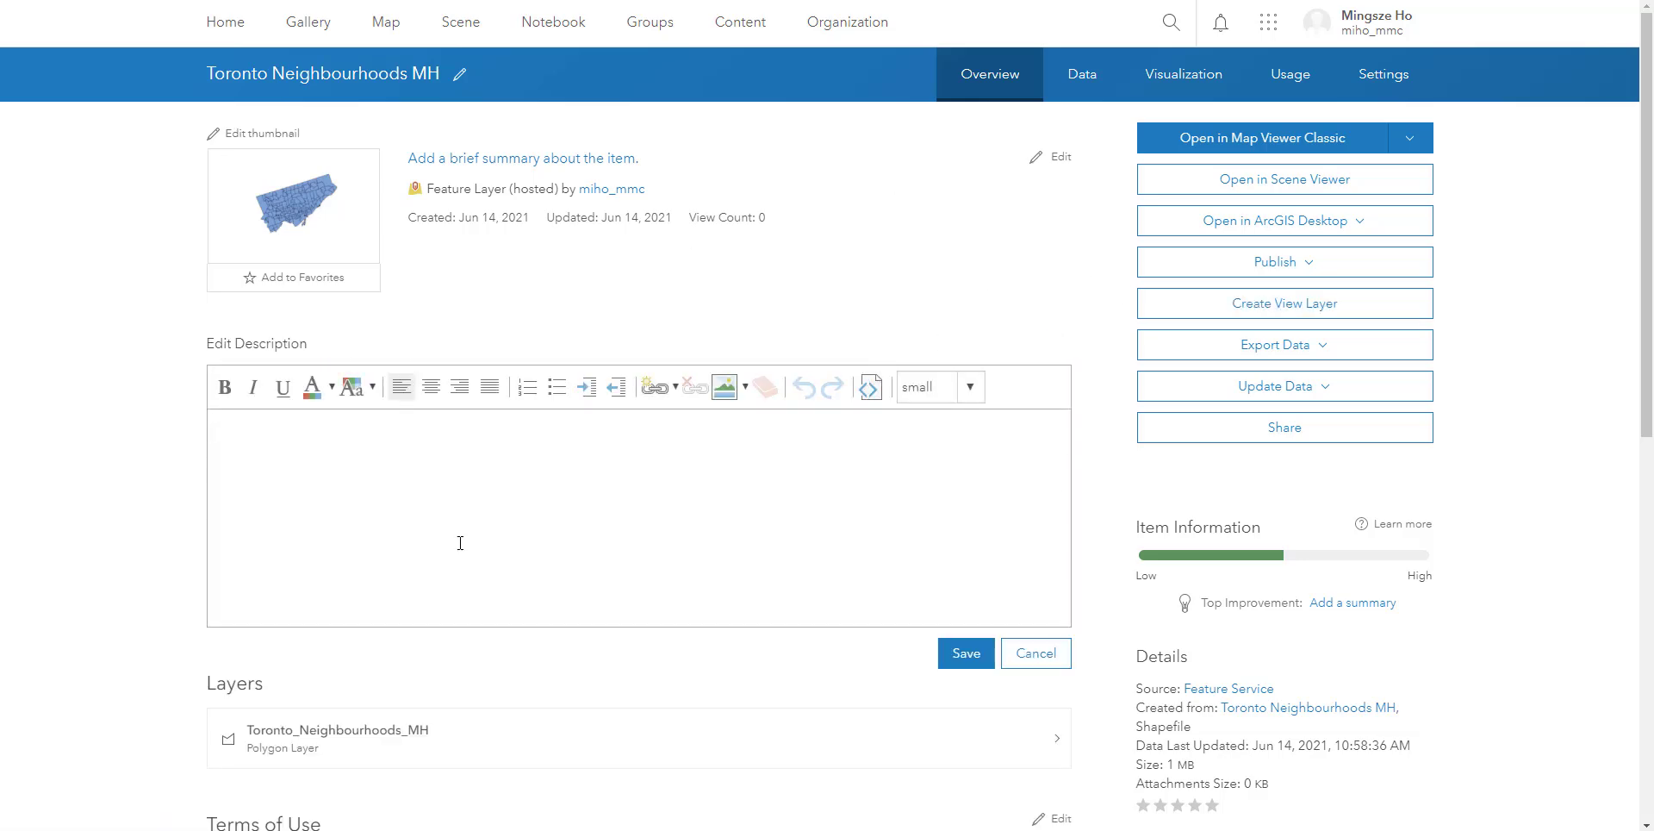
type("City of Toronoto Neig")
key("BackSpace")
key("BackSpace")
key("BackSpace")
key("BackSpace")
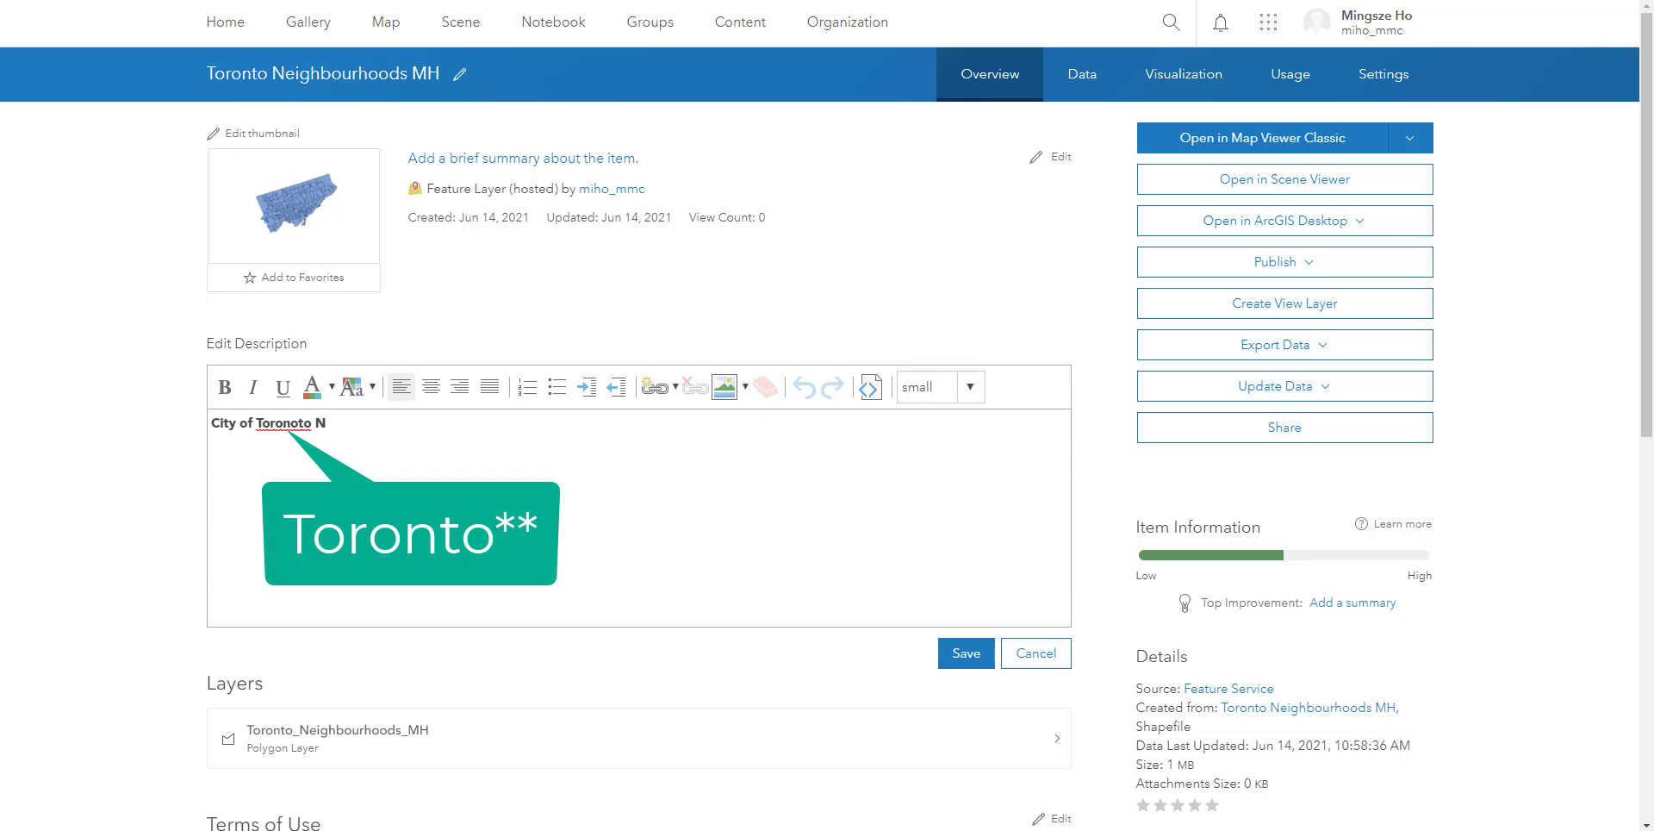
type("neighbourhood boundary")
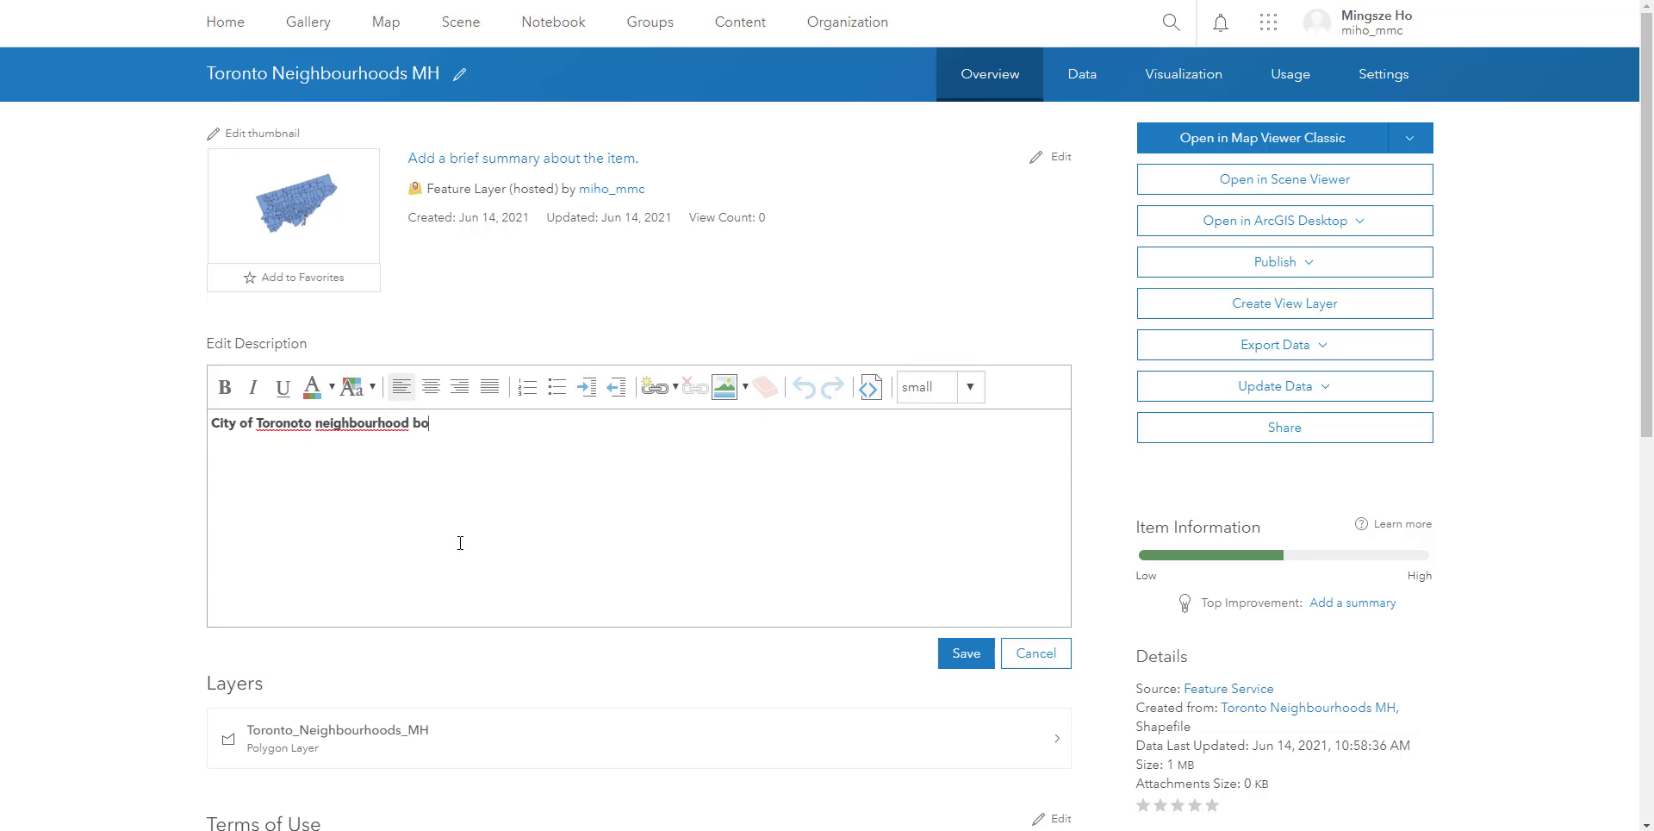
left_click(965, 662)
scroll(931, 677, "down", 2)
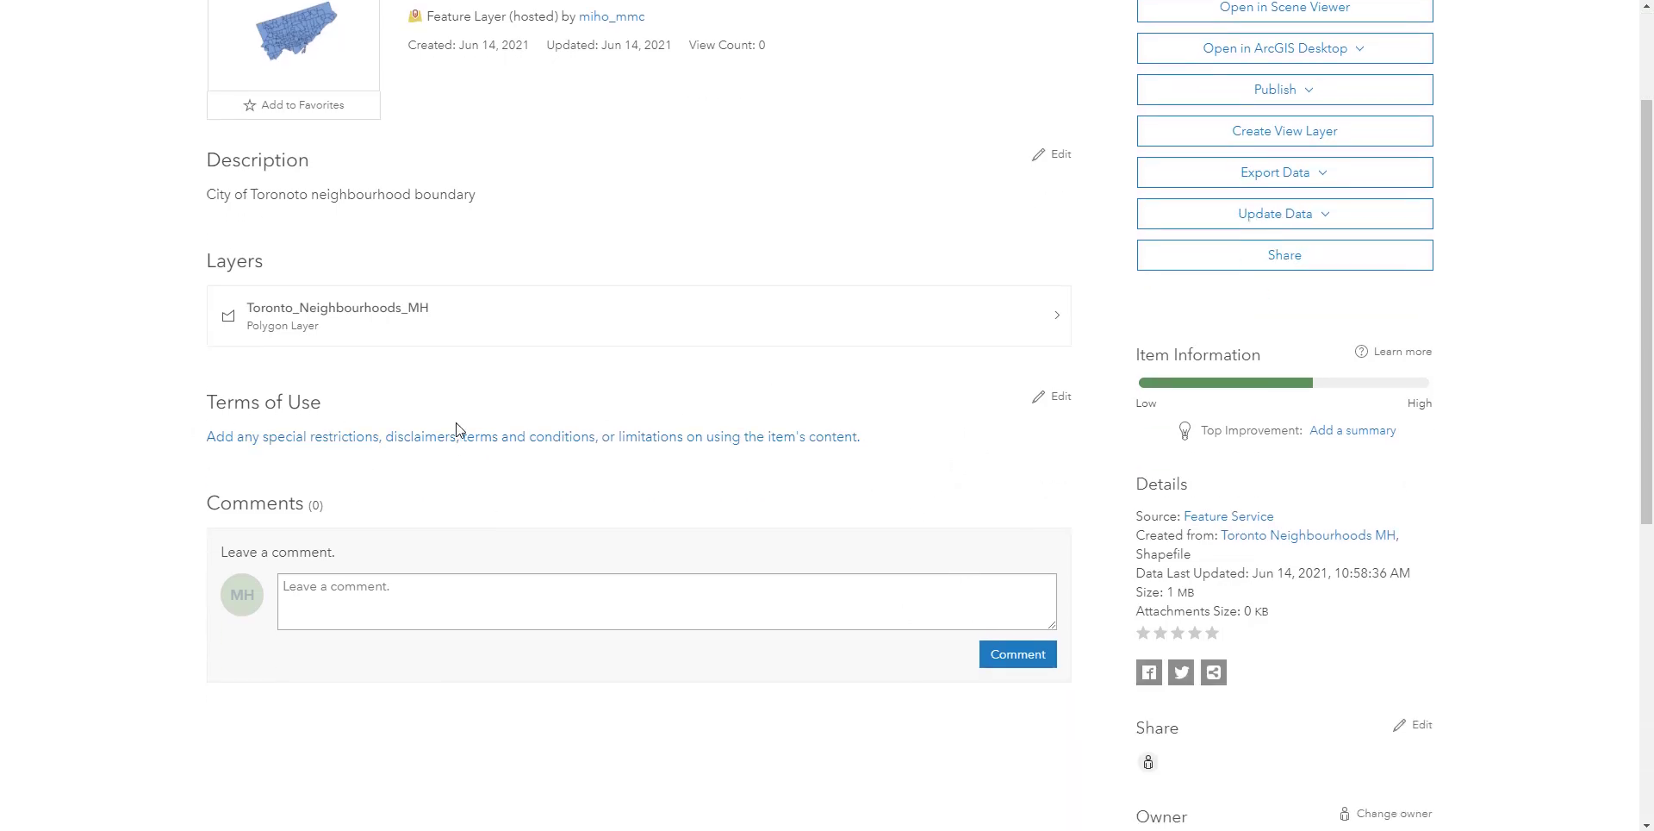
Write 'Open data license' as the item's terms of use text.
left_click(1053, 396)
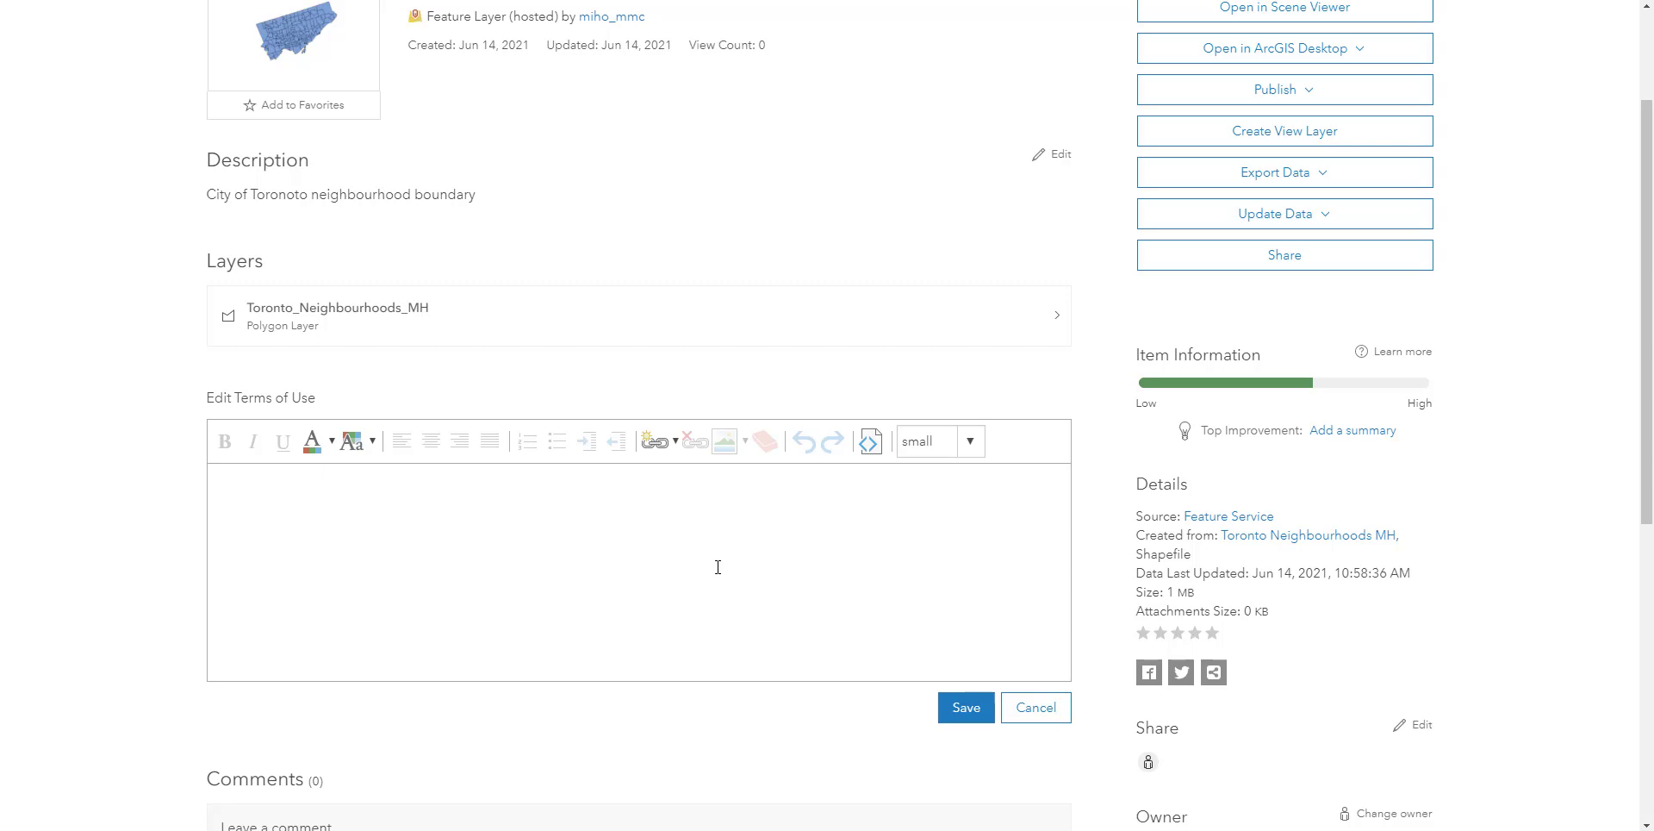
key("alt+Tab")
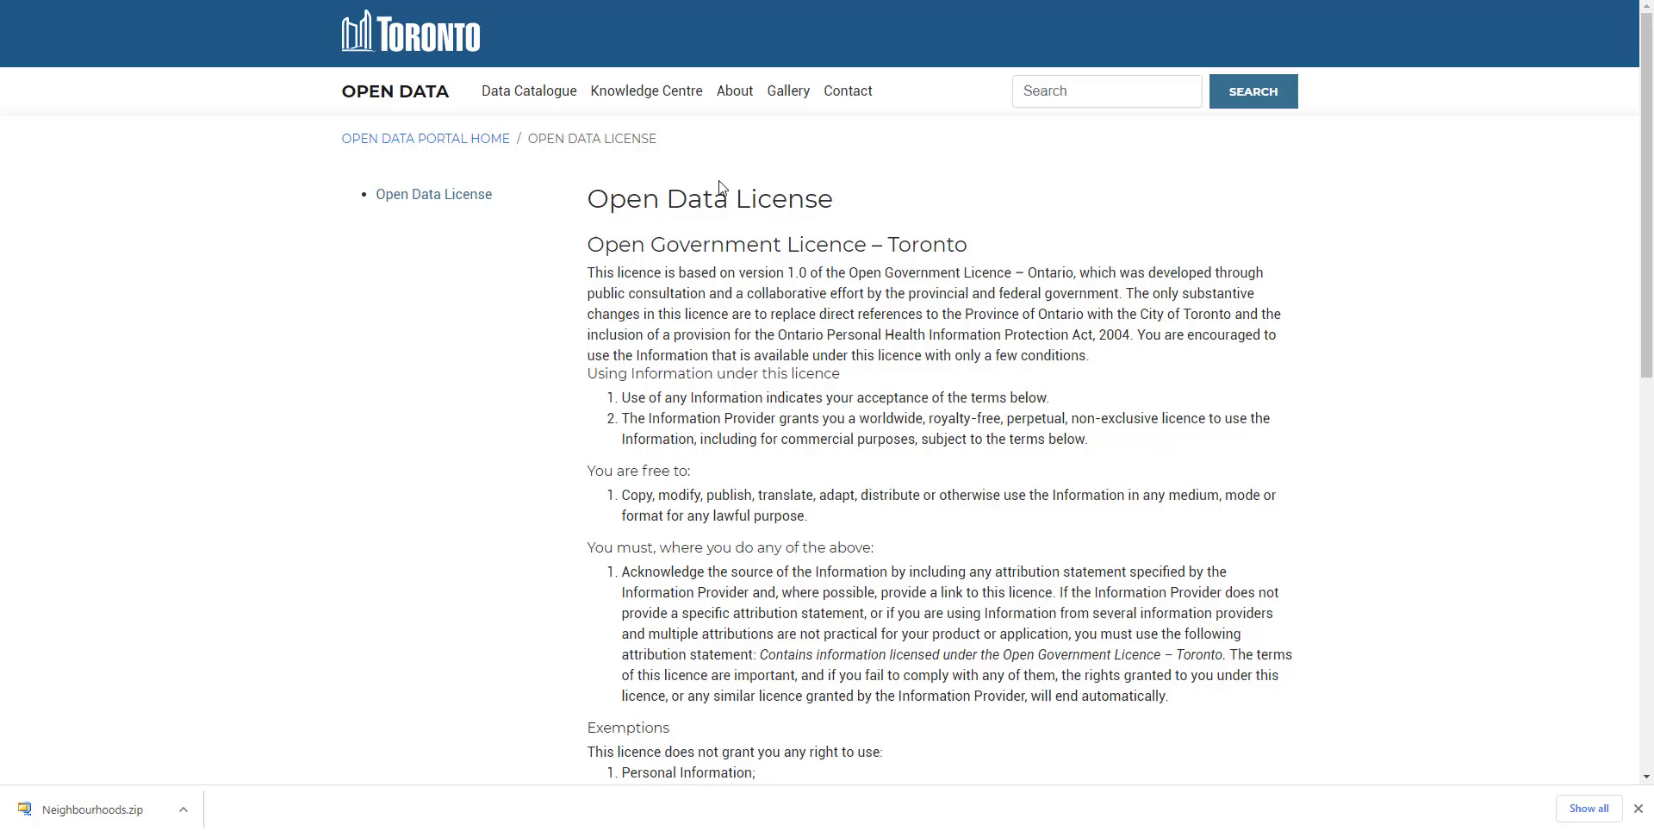
key("alt+Tab")
left_click(449, 569)
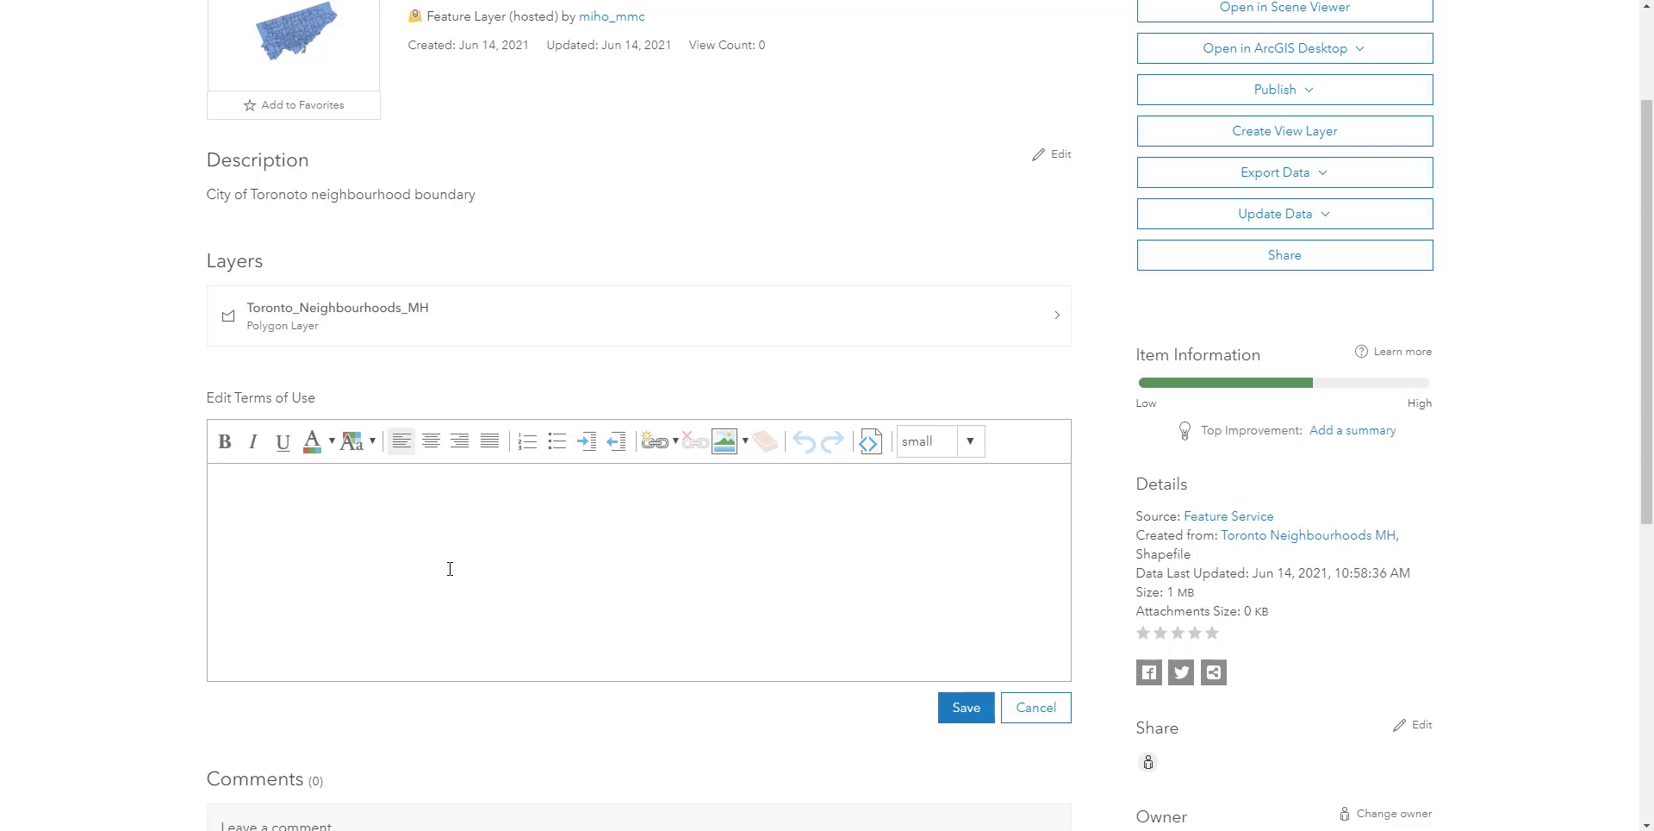
type("Open data license")
key("ctrl+a")
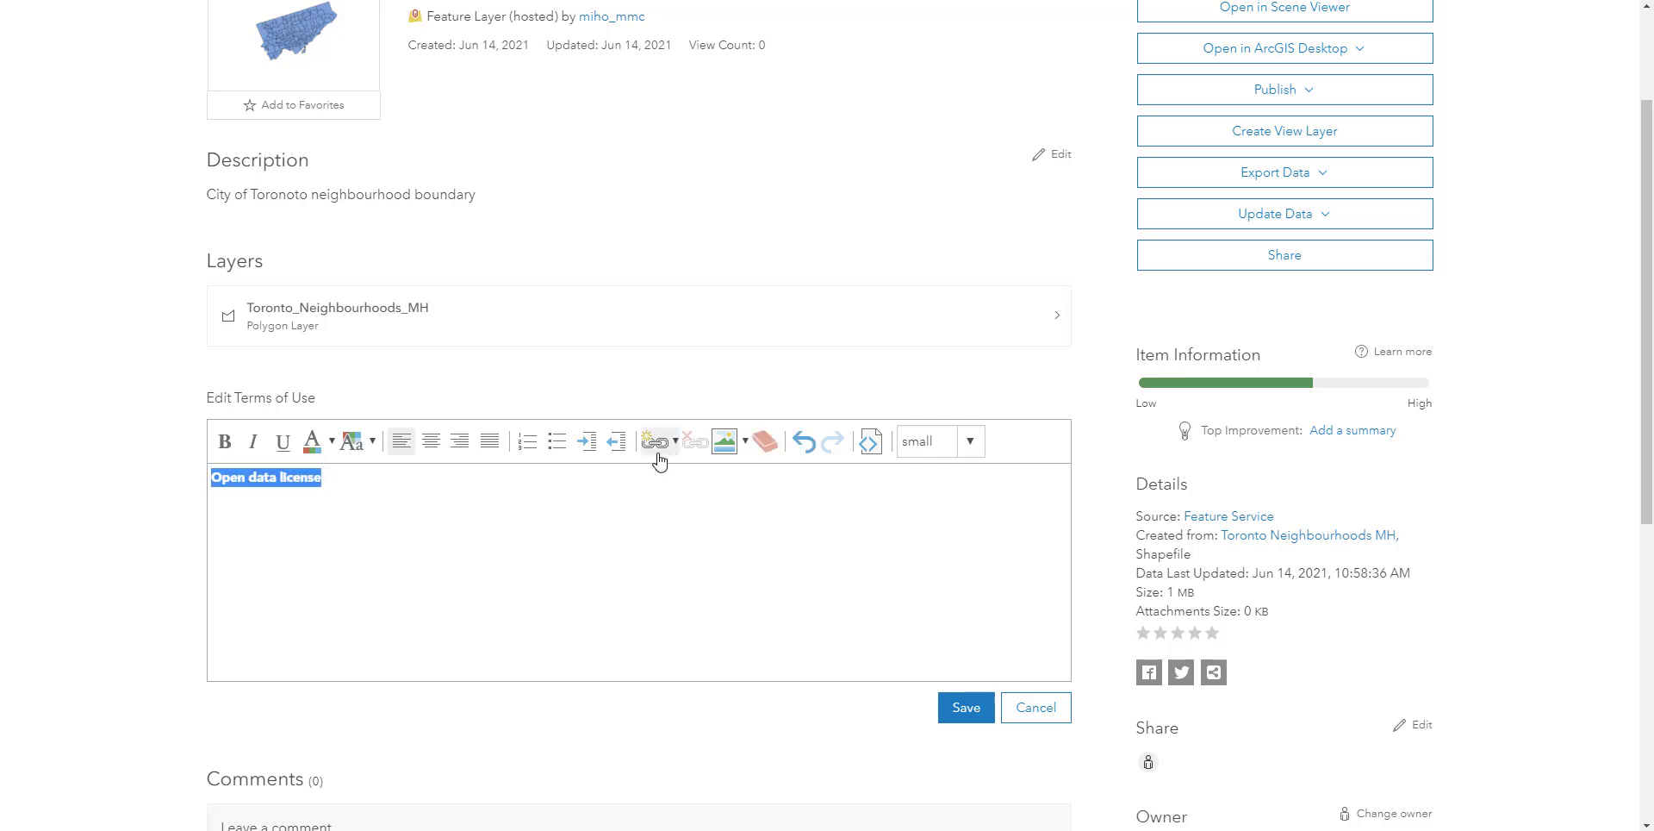
left_click(656, 441)
left_click(716, 628)
key("ctrl+v")
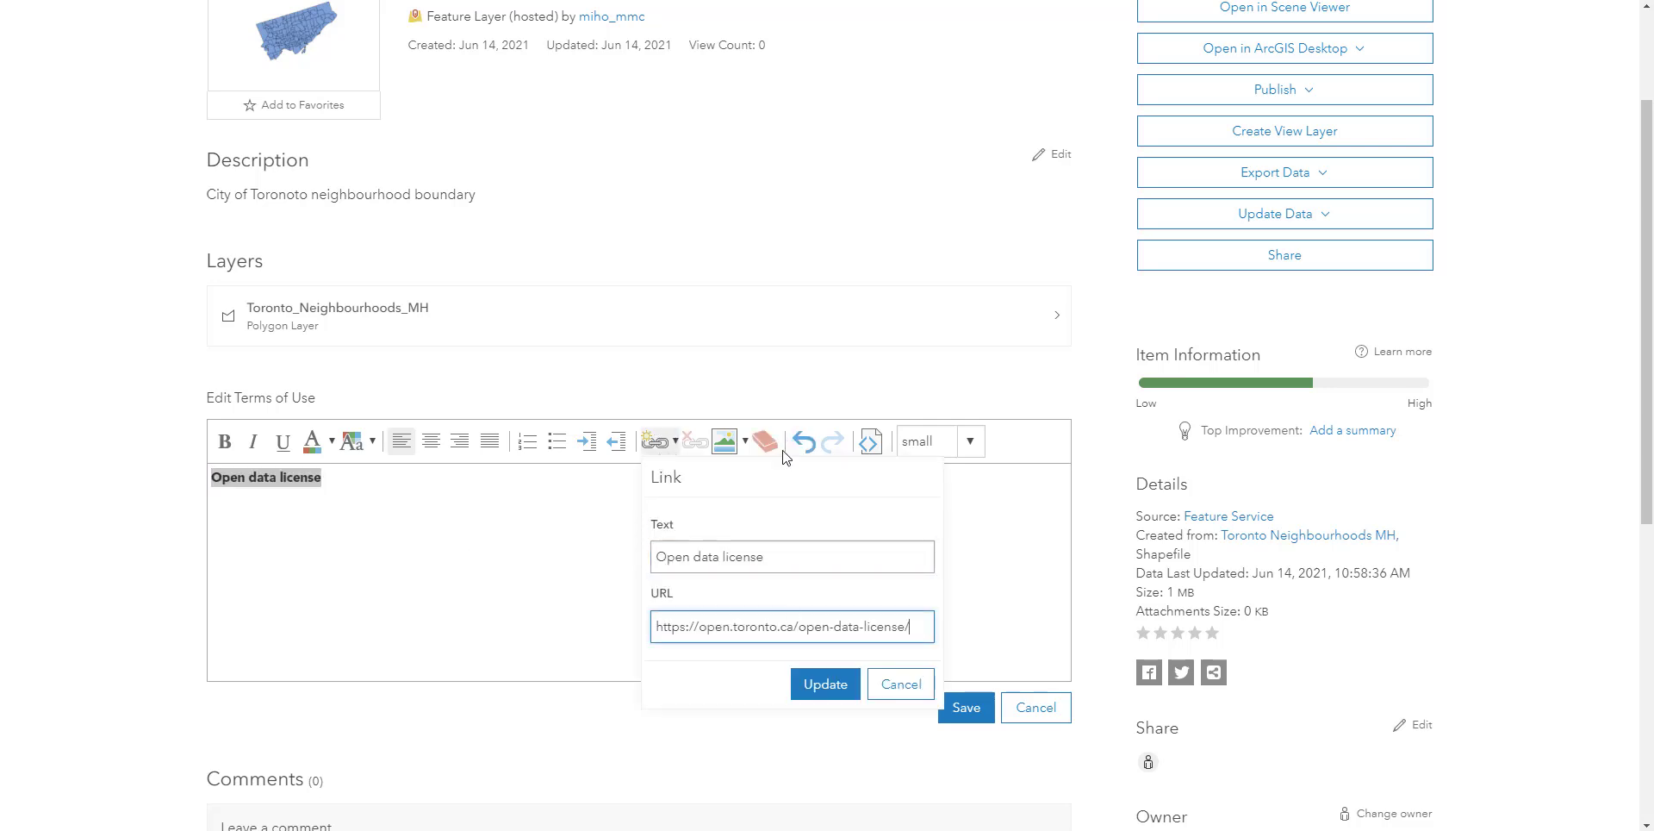
left_click(823, 690)
left_click(981, 720)
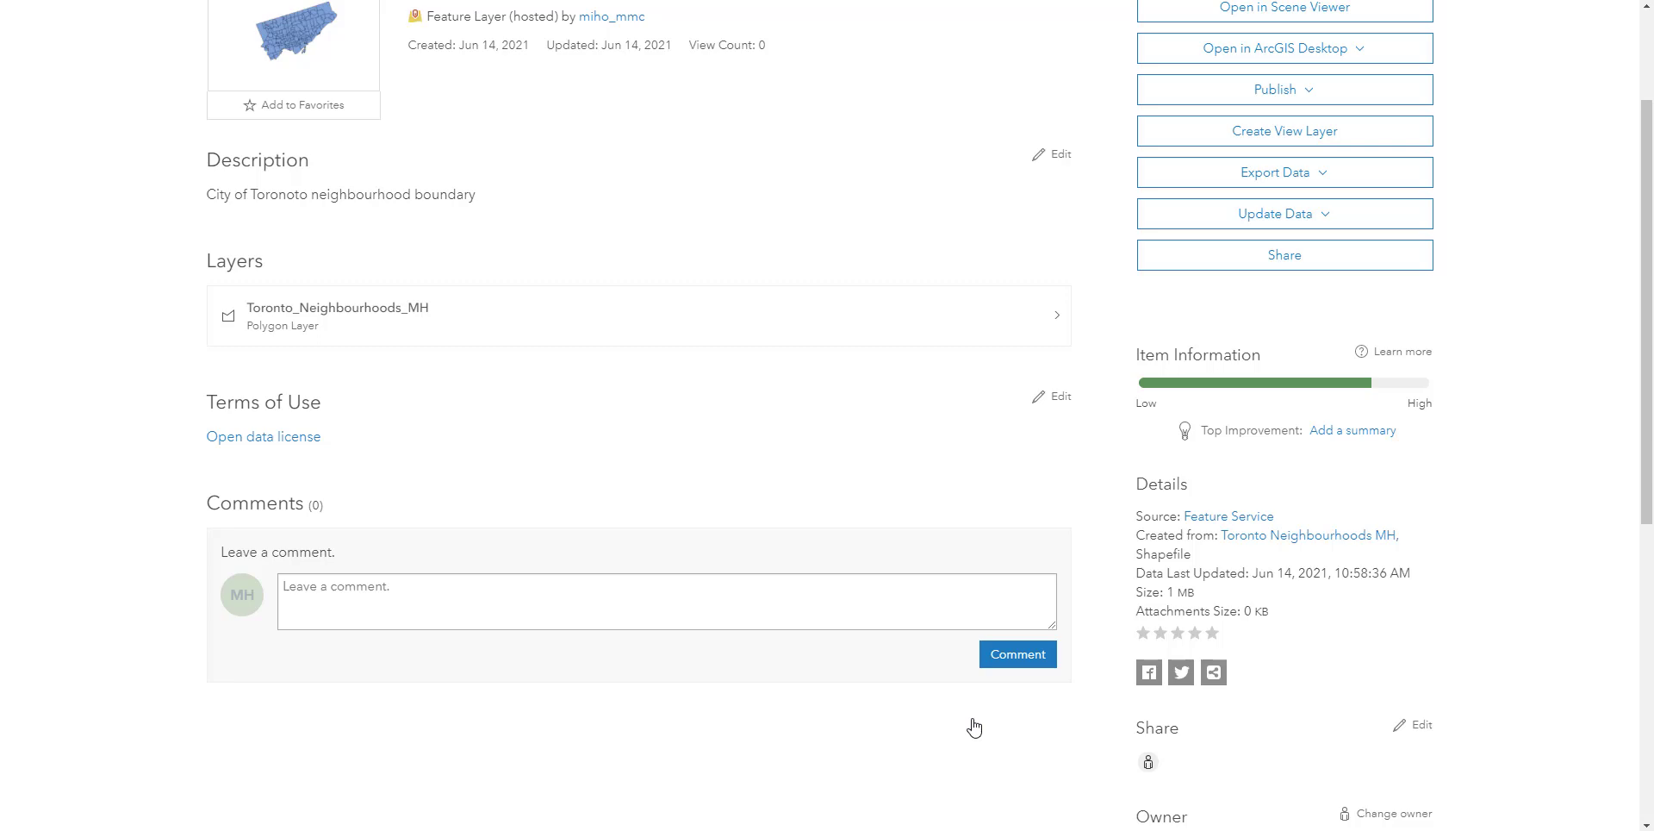
Expand the dropdown beside Open in Map Viewer Classic to show other map viewer options.
scroll(974, 728, "up", 3)
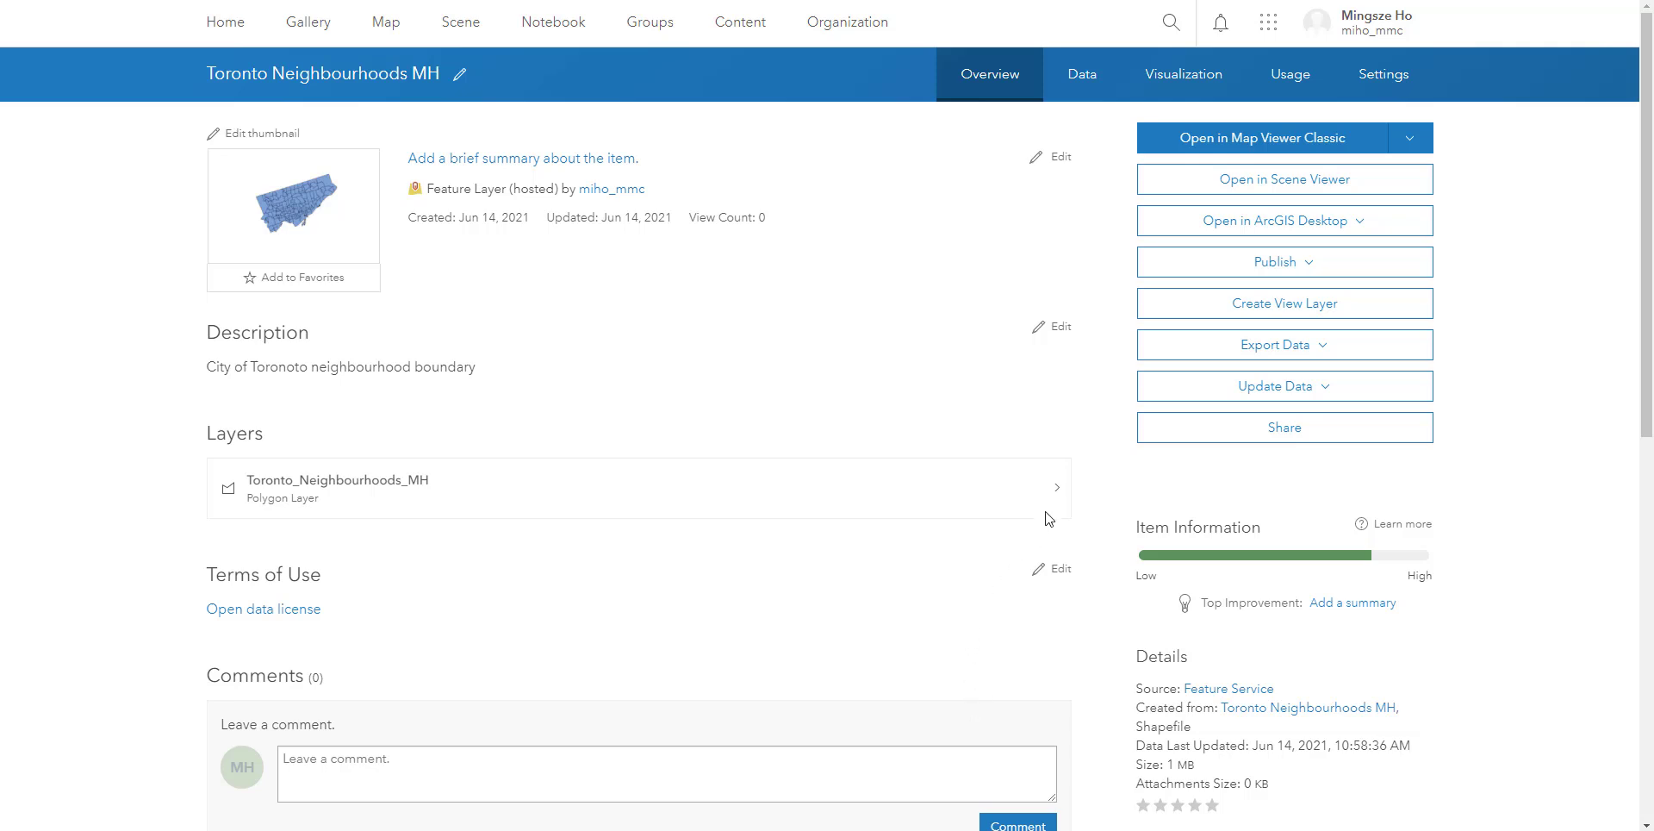
left_click(1353, 142)
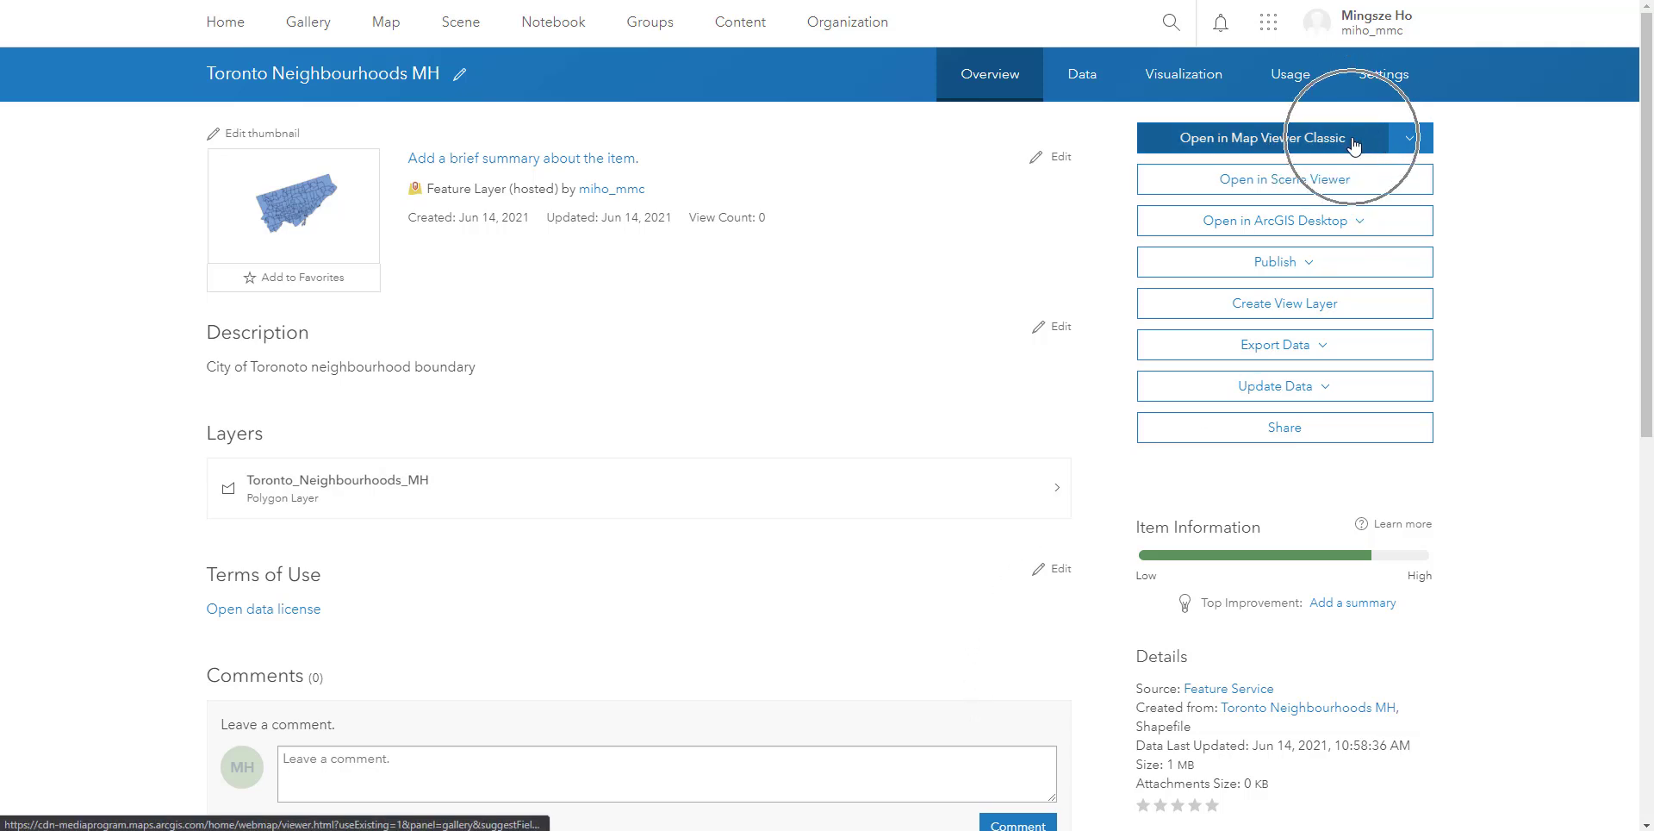
left_click(1410, 143)
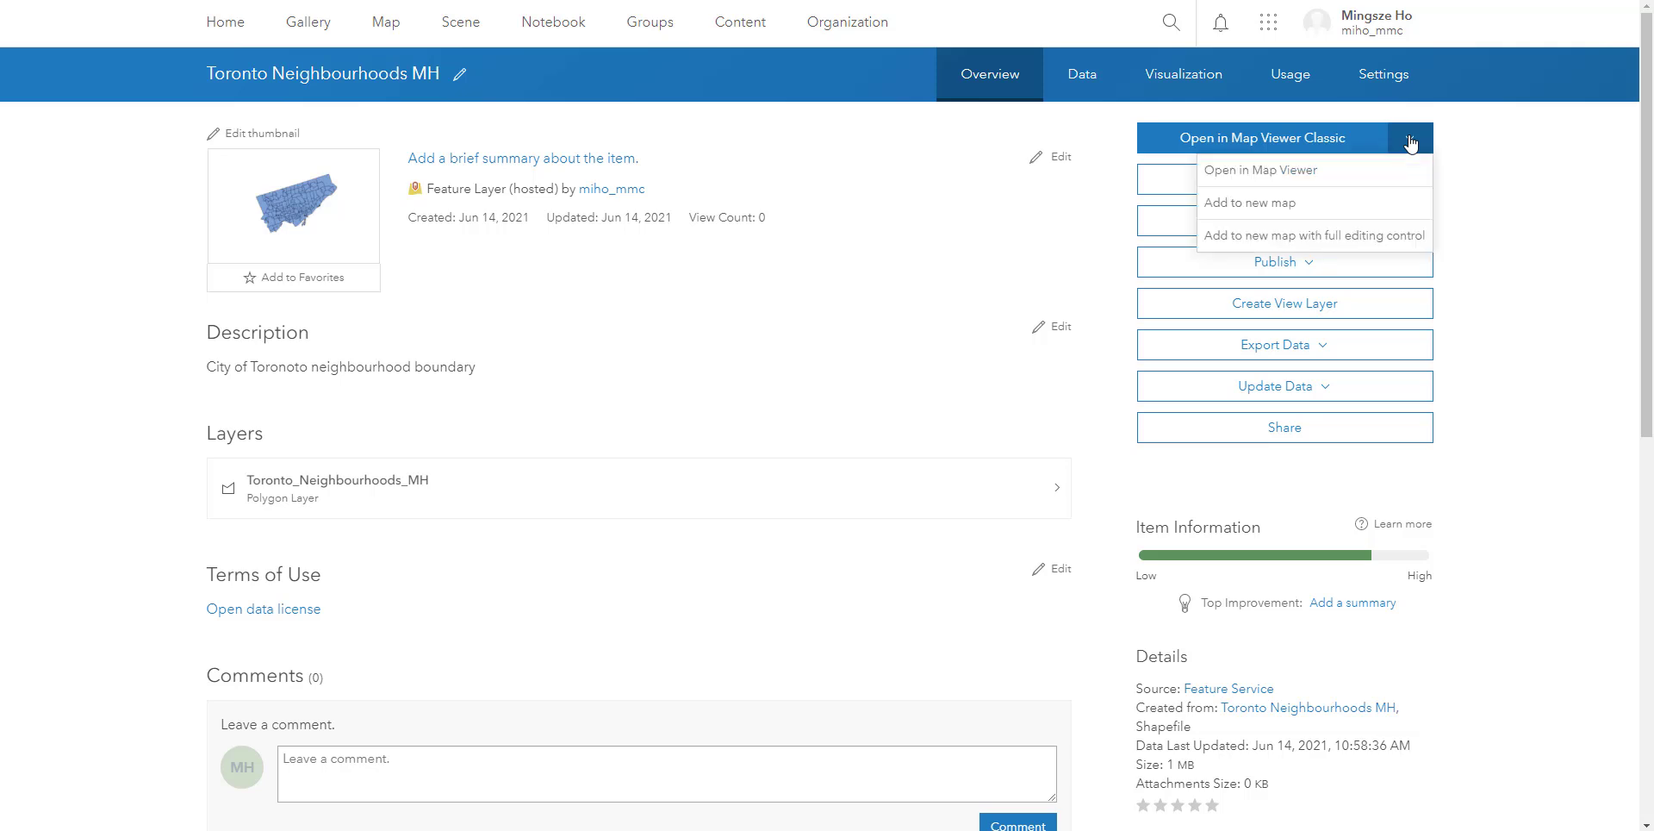
Open Toronto Neighbourhoods MH in the new Map Viewer and frame all of Toronto.
left_click(1301, 175)
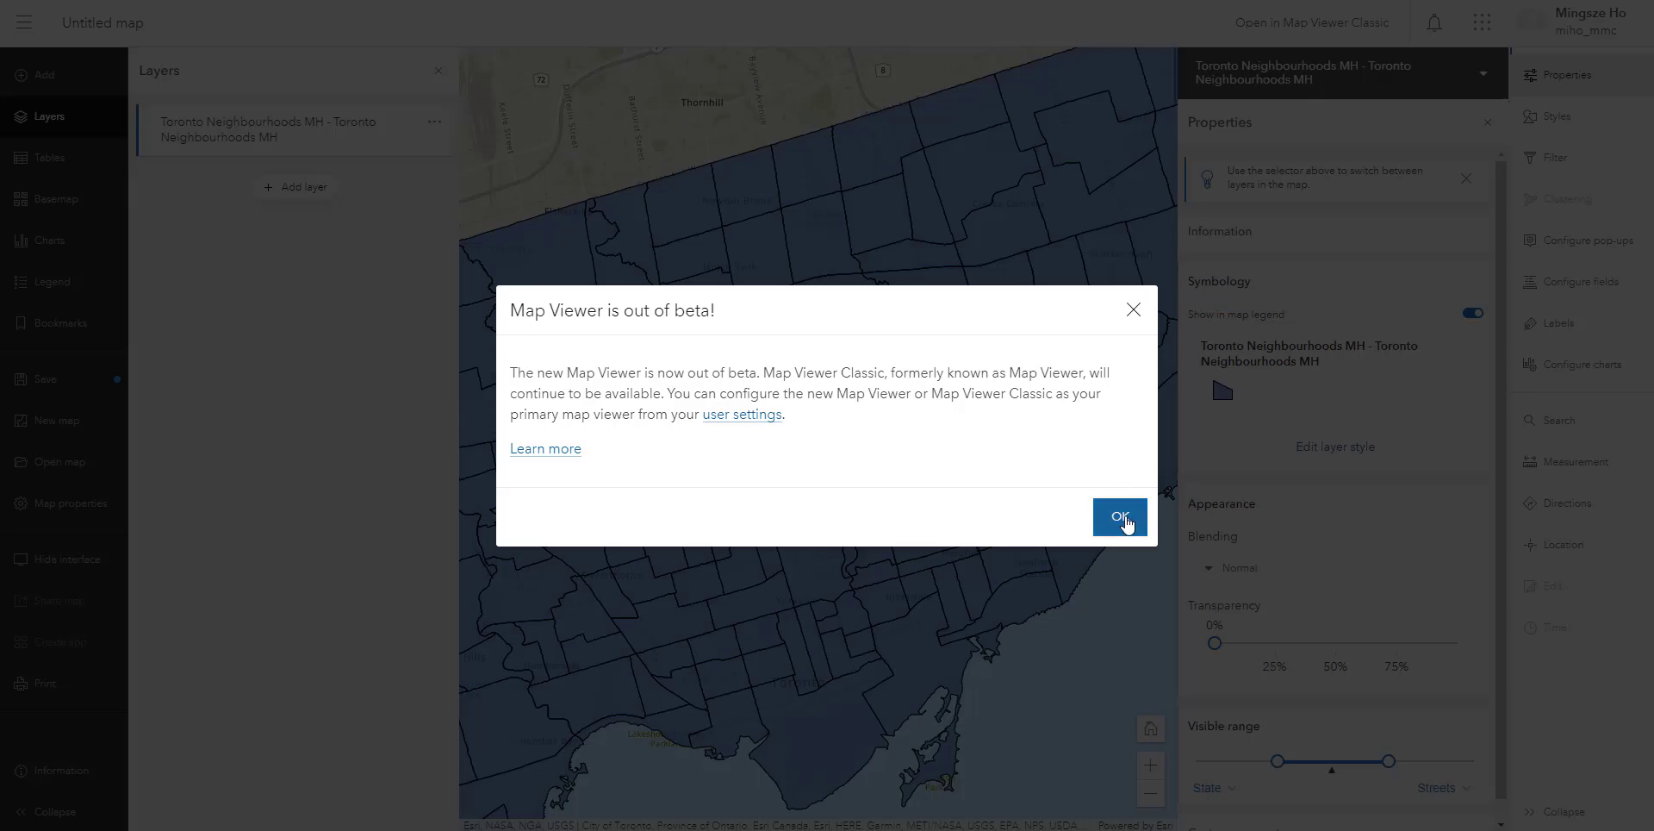
left_click(1120, 517)
scroll(989, 411, "down", 3)
left_click_drag(947, 418, 893, 451)
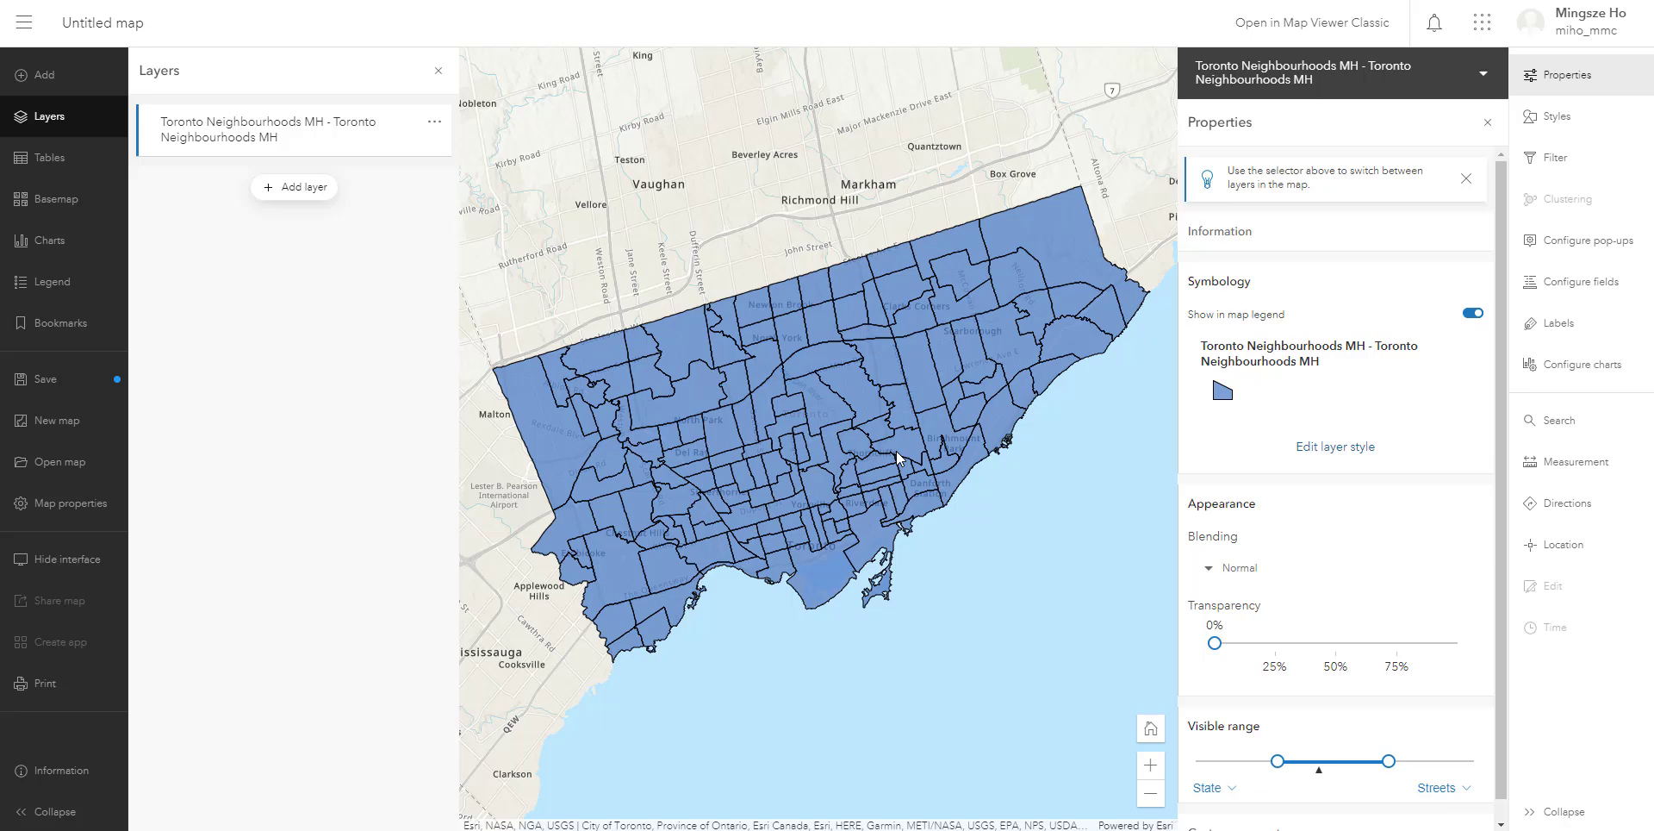
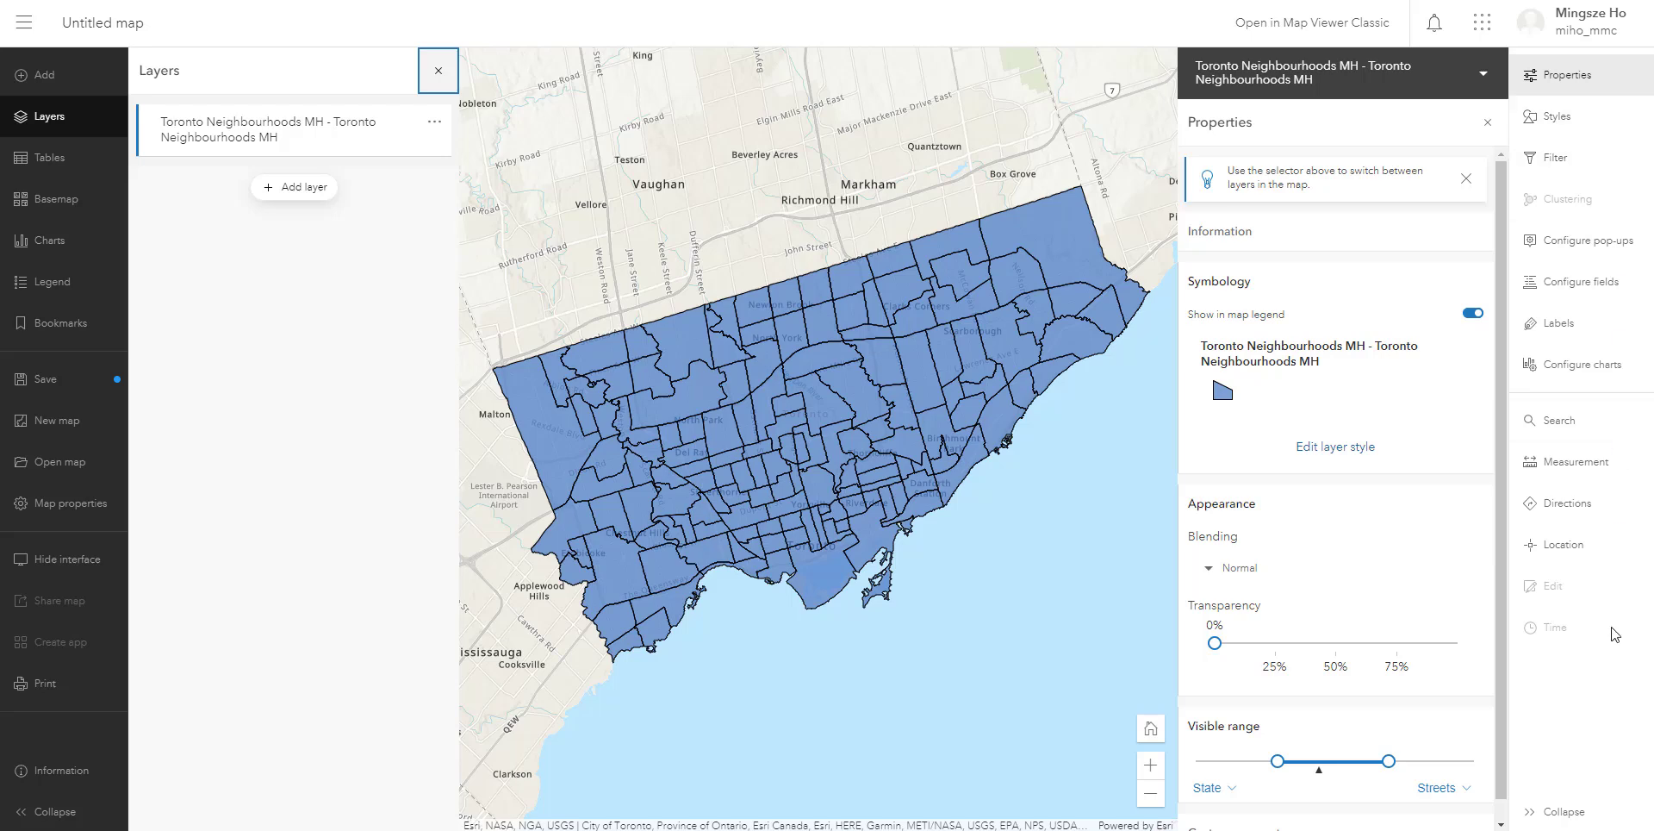
Open the neighbourhoods layer's Styles options after a brief look at its pop-up settings.
left_click(1588, 128)
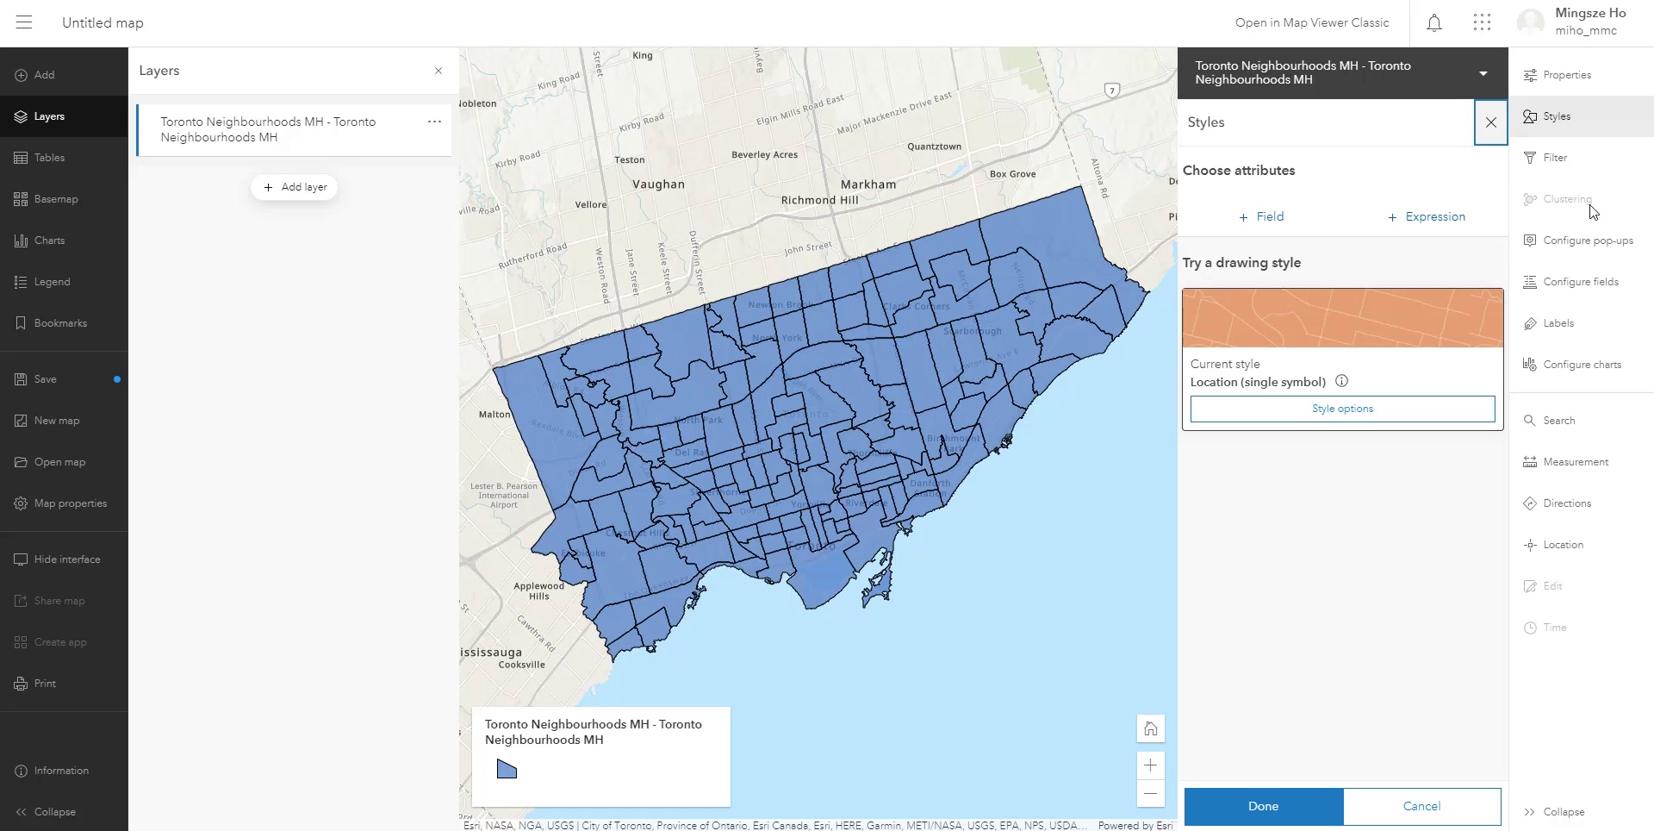
left_click(1589, 240)
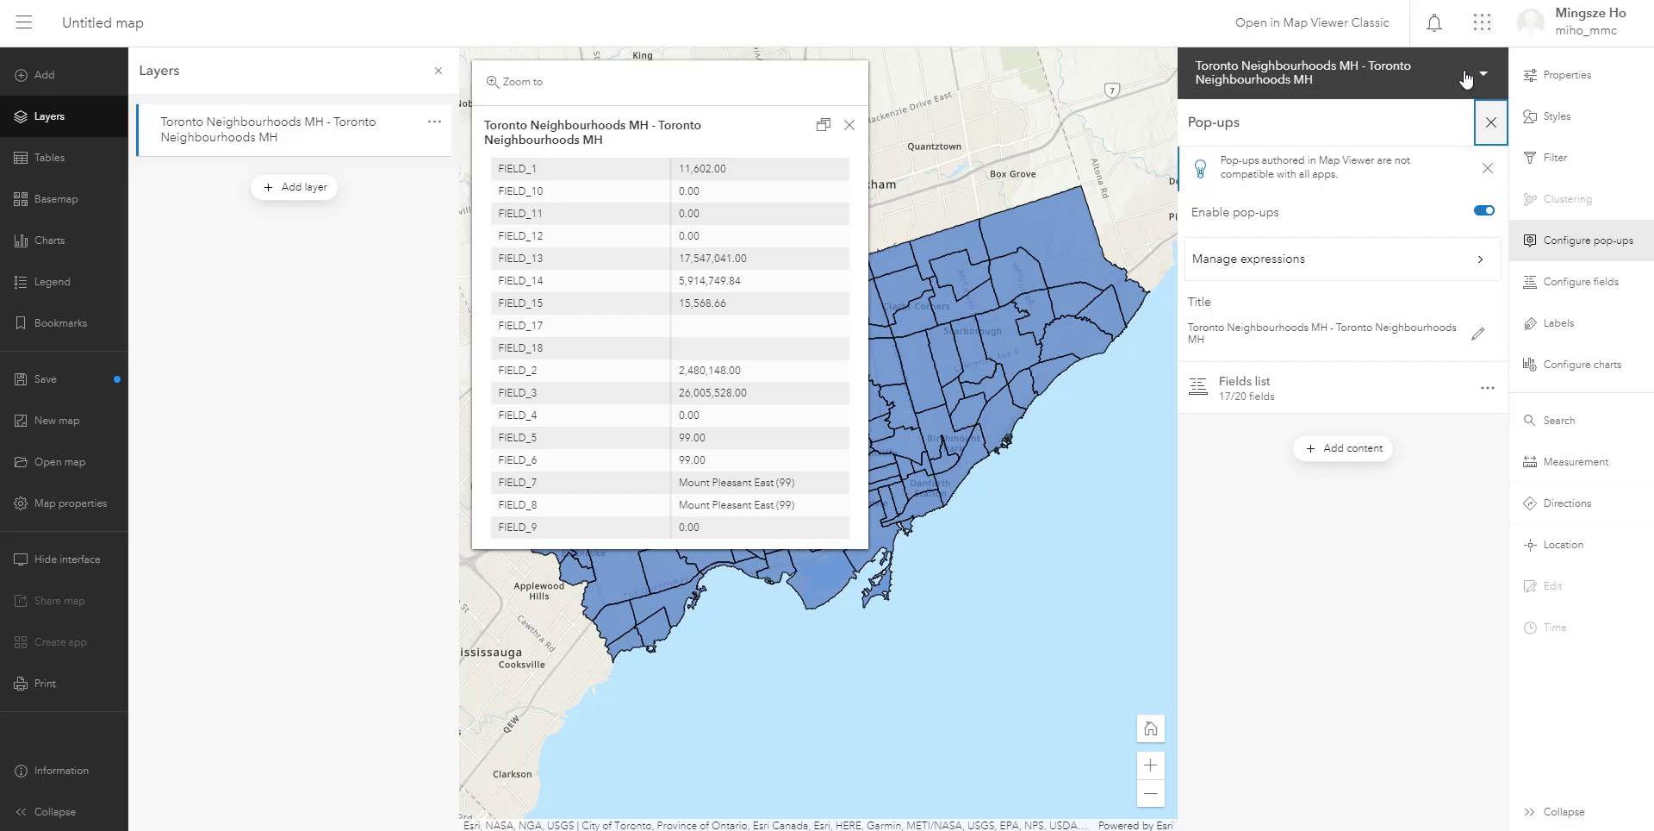
left_click(1588, 136)
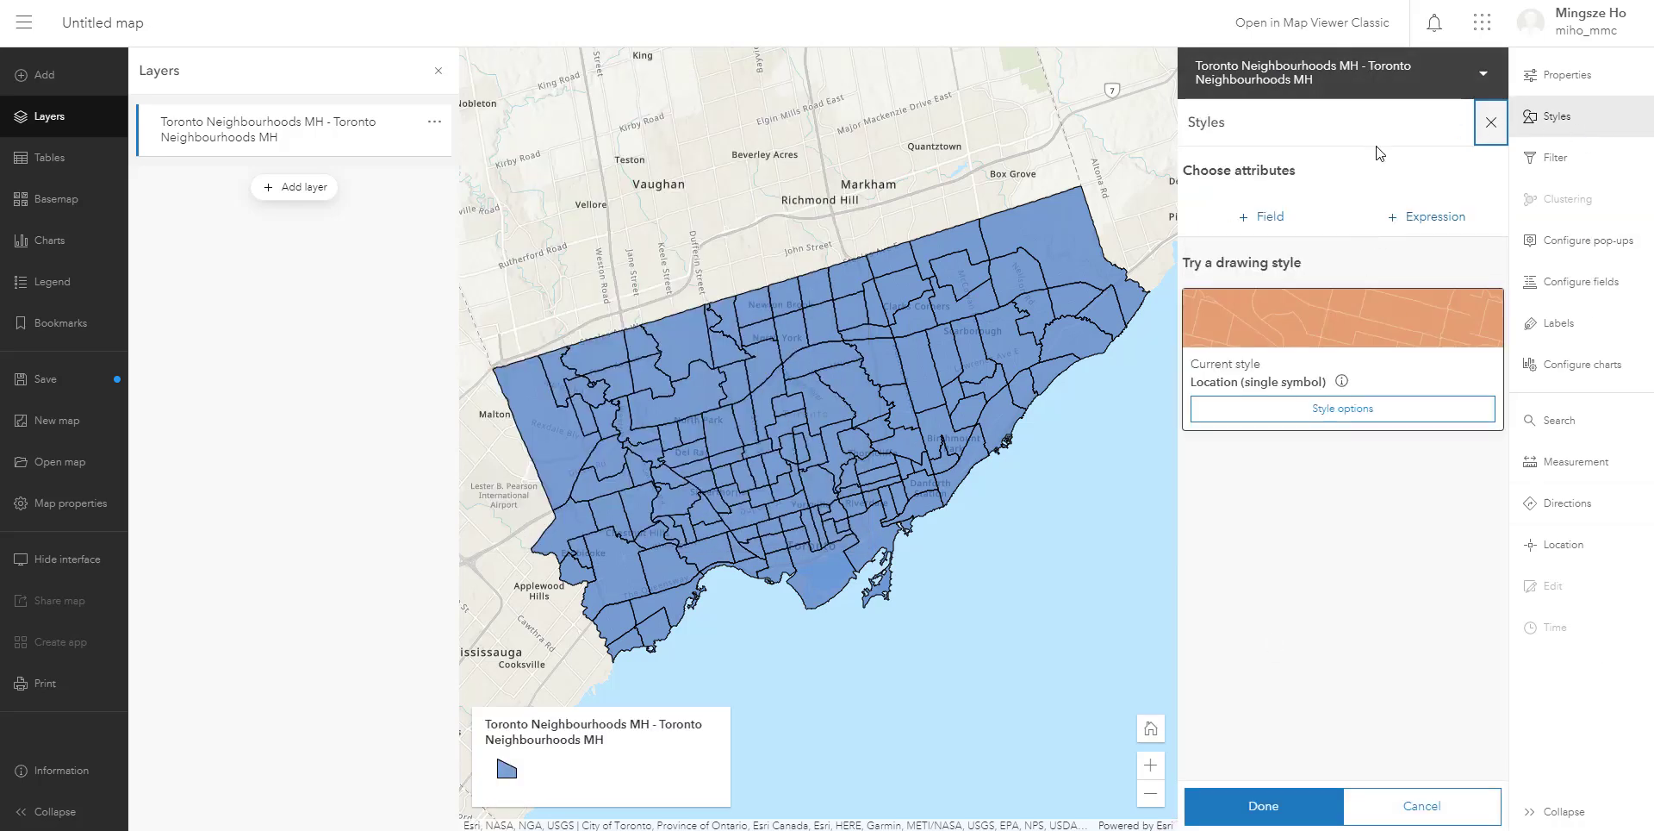
Collapse and re-expand both toolbars' labels, then adjust the Styles pane and start saving.
left_click(1553, 812)
left_click(112, 810)
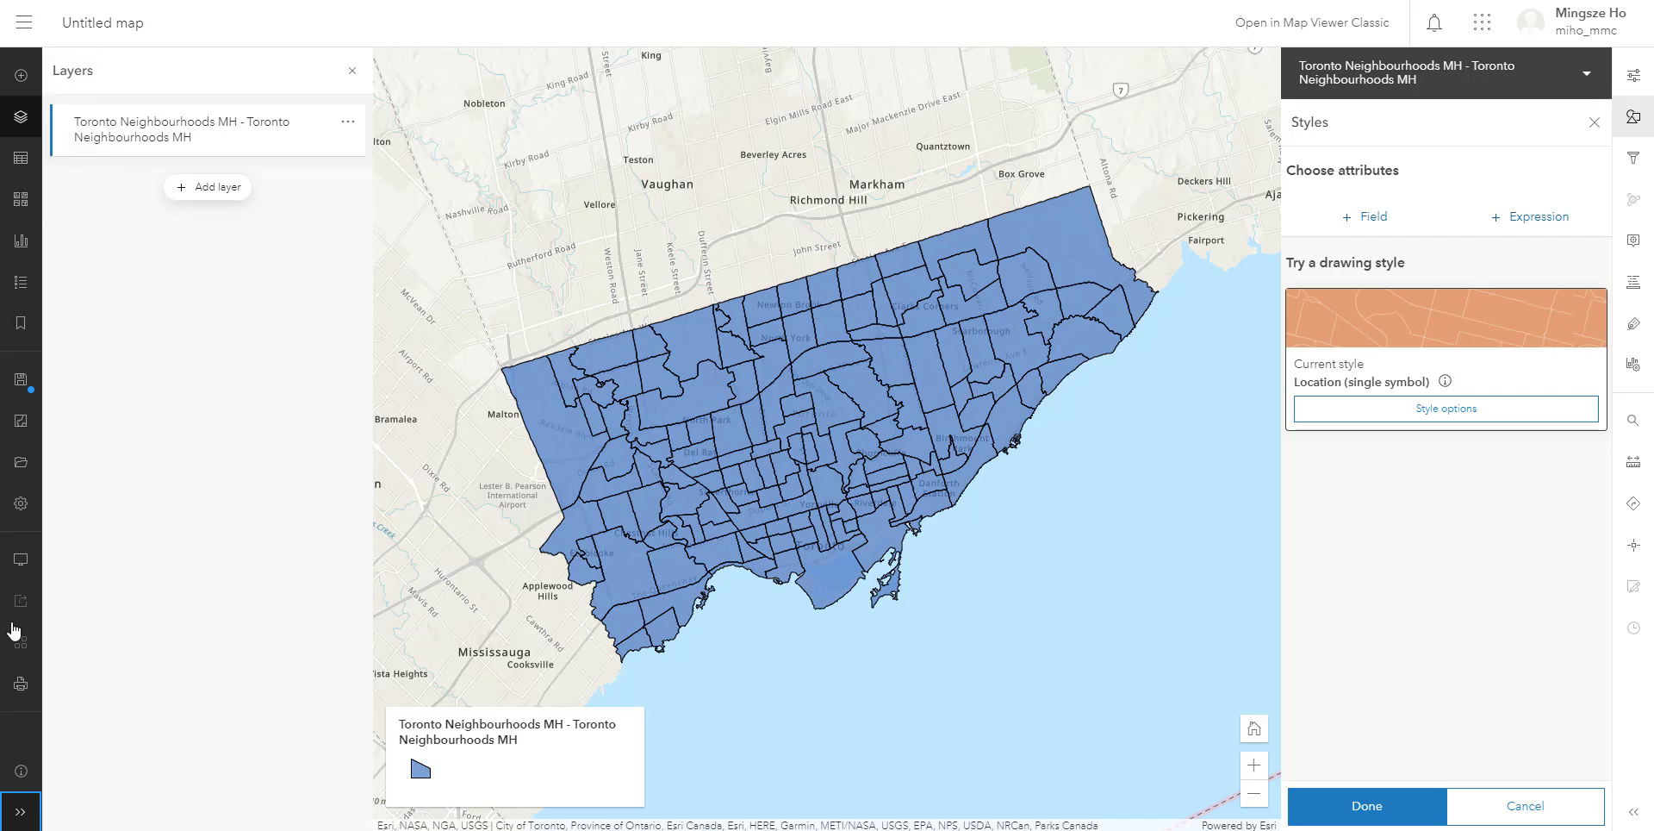
left_click(20, 812)
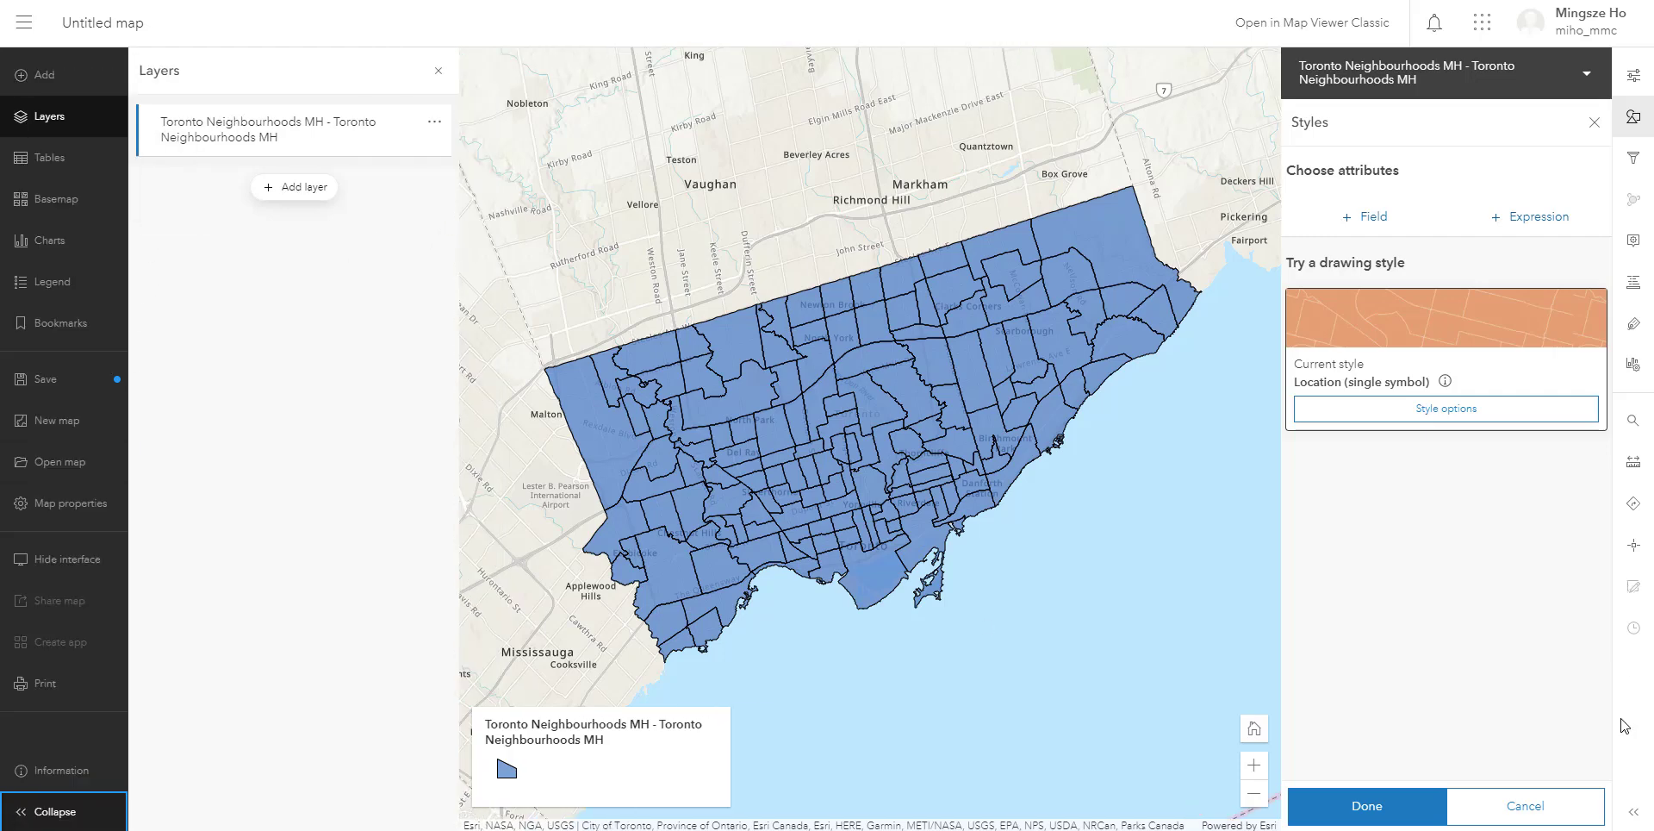
left_click(1633, 810)
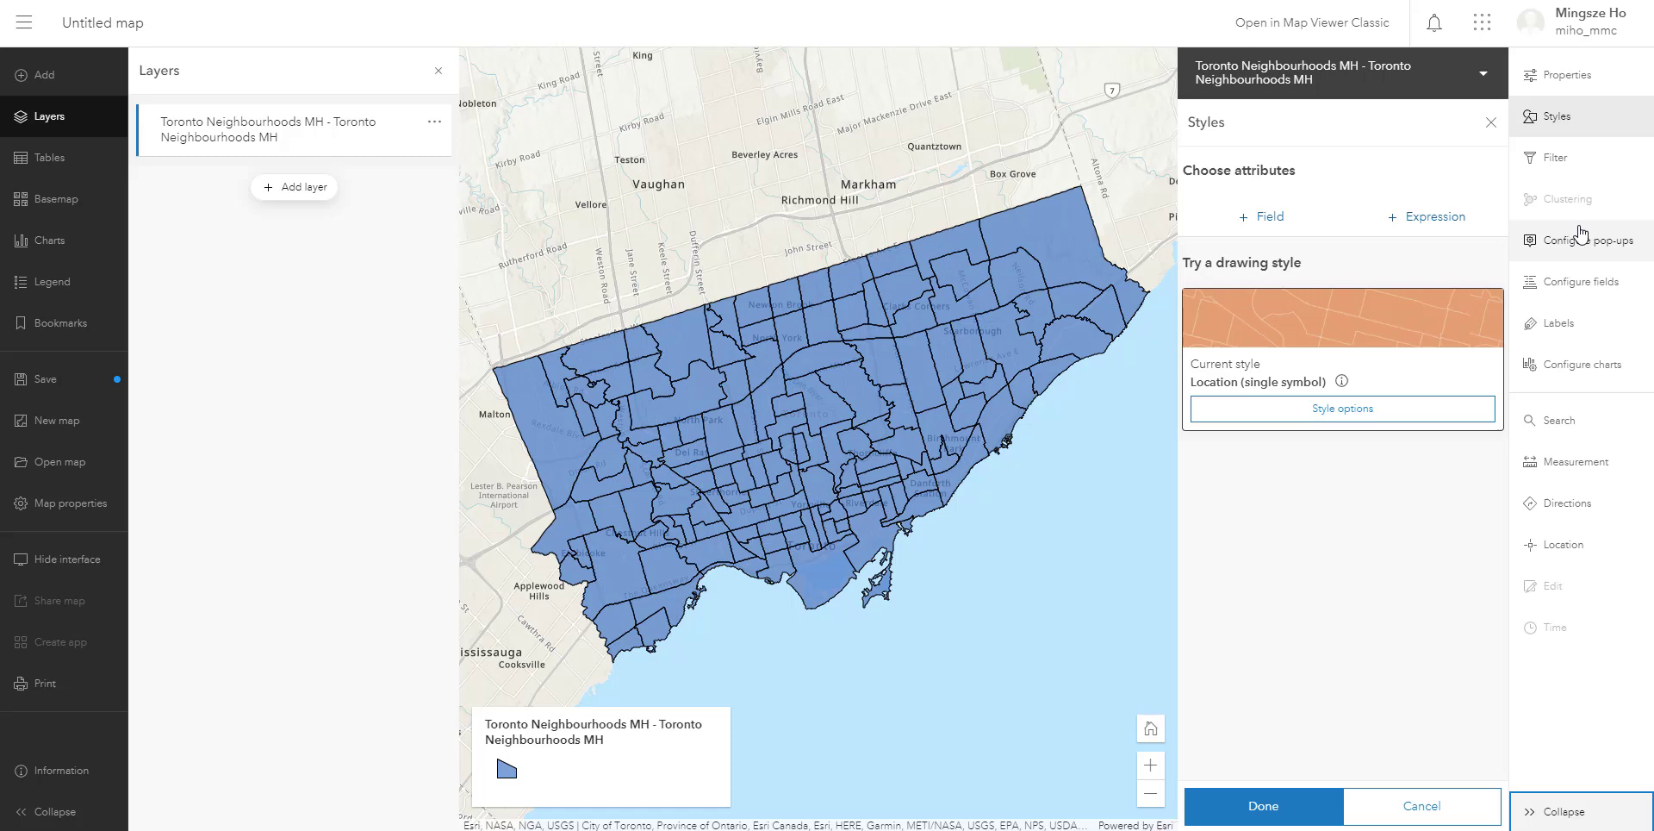
left_click(1528, 247)
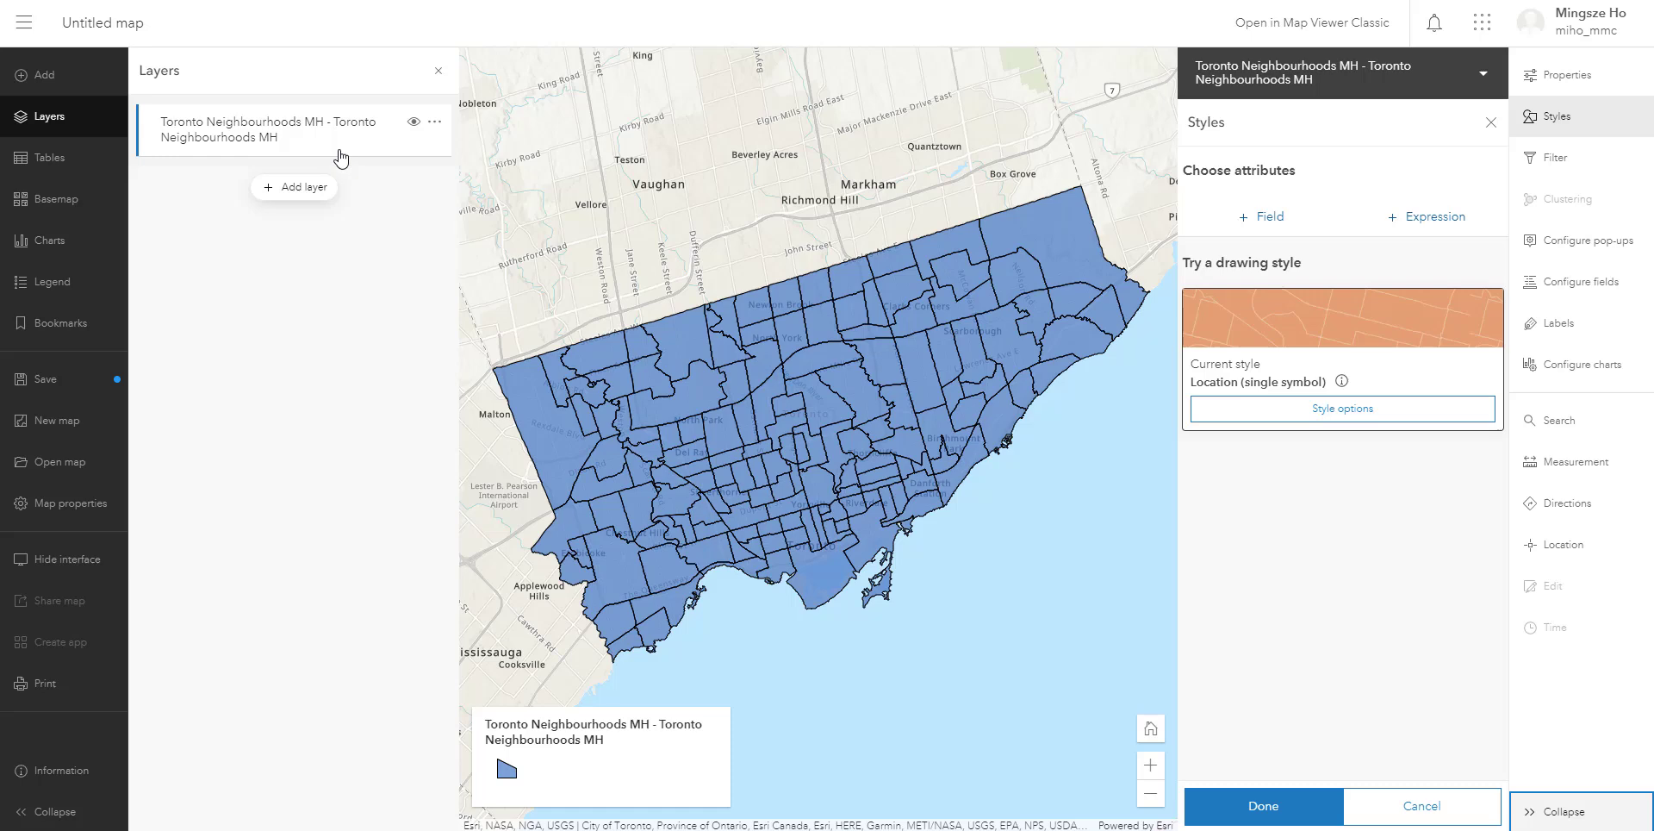
left_click(45, 393)
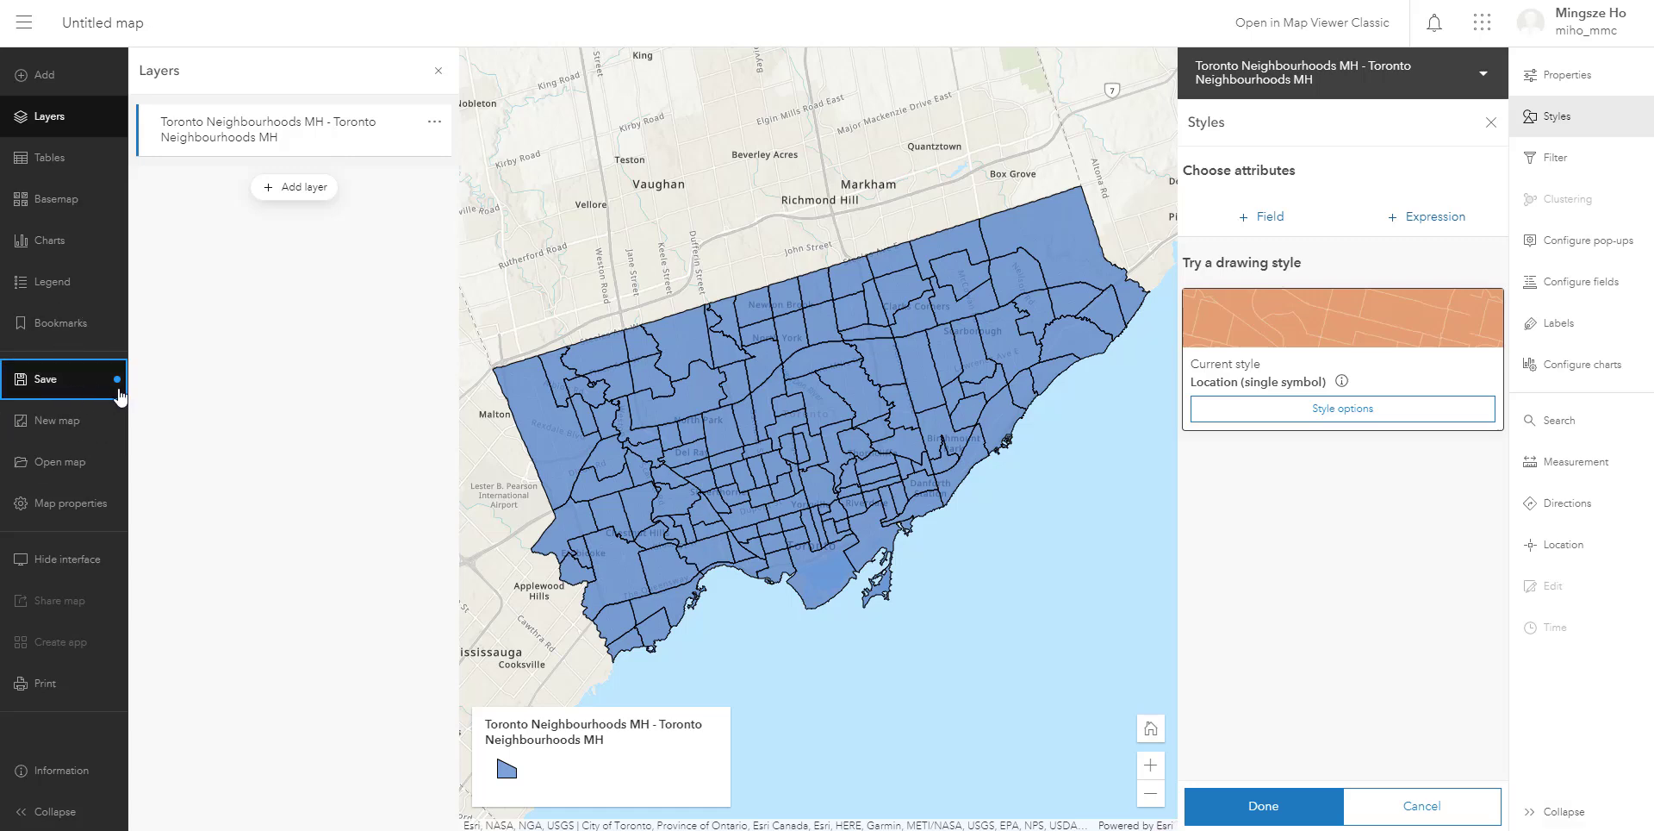
Replace the default map title with 'Affordability Map of Toronto MH'.
left_click(49, 391)
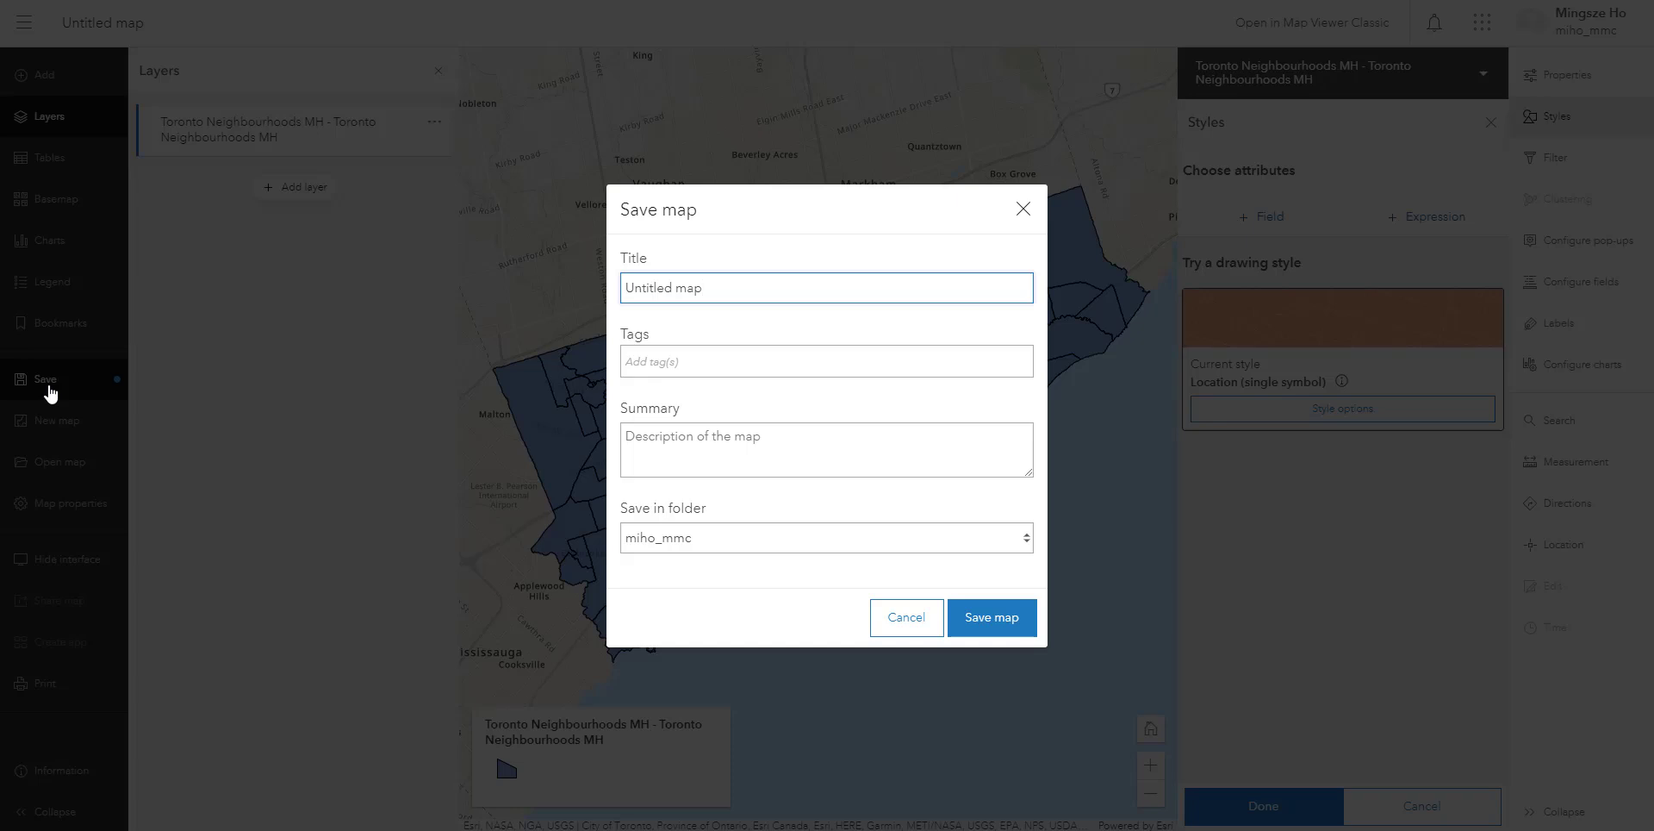
key("ctrl+a")
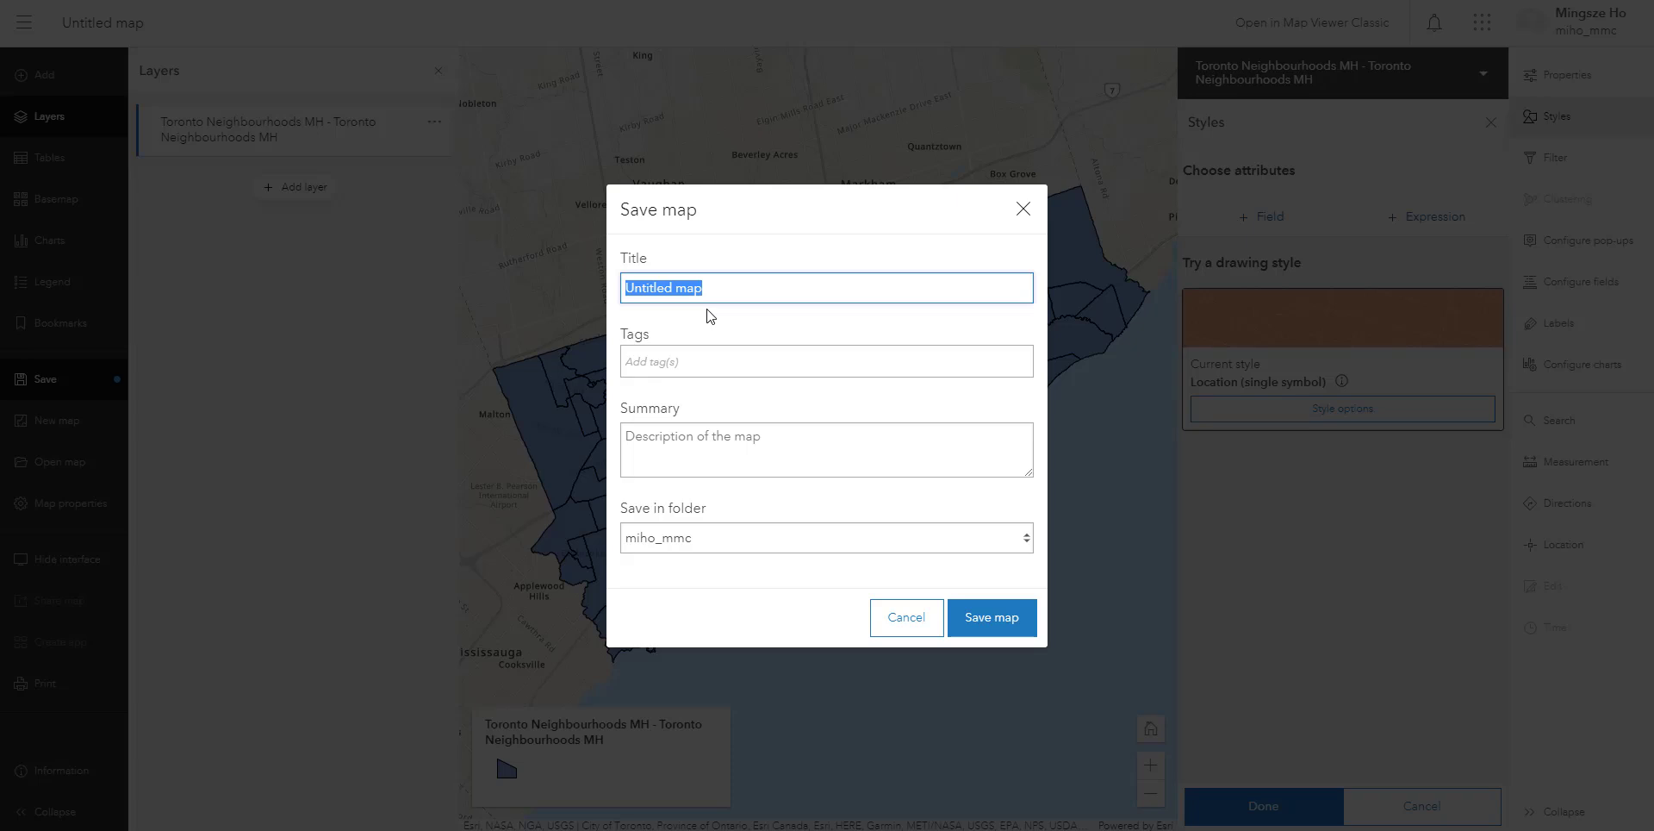
type("Ad")
type("fordability ")
type("Map of Toronto")
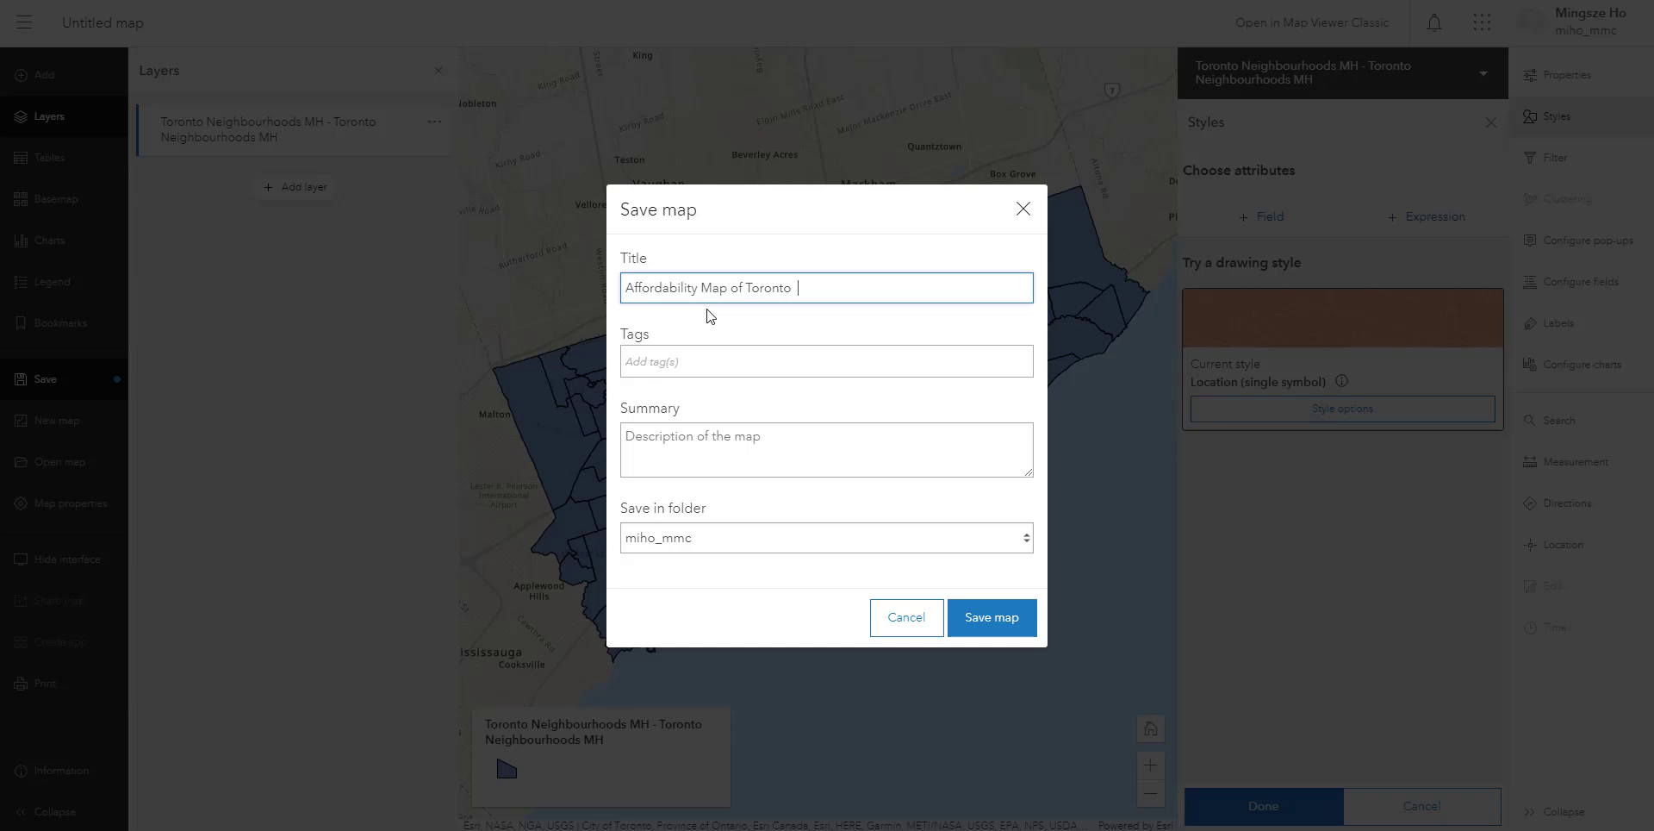
type(" MH")
Add the tags toronto, housing and neighbourhoods.
left_click(799, 366)
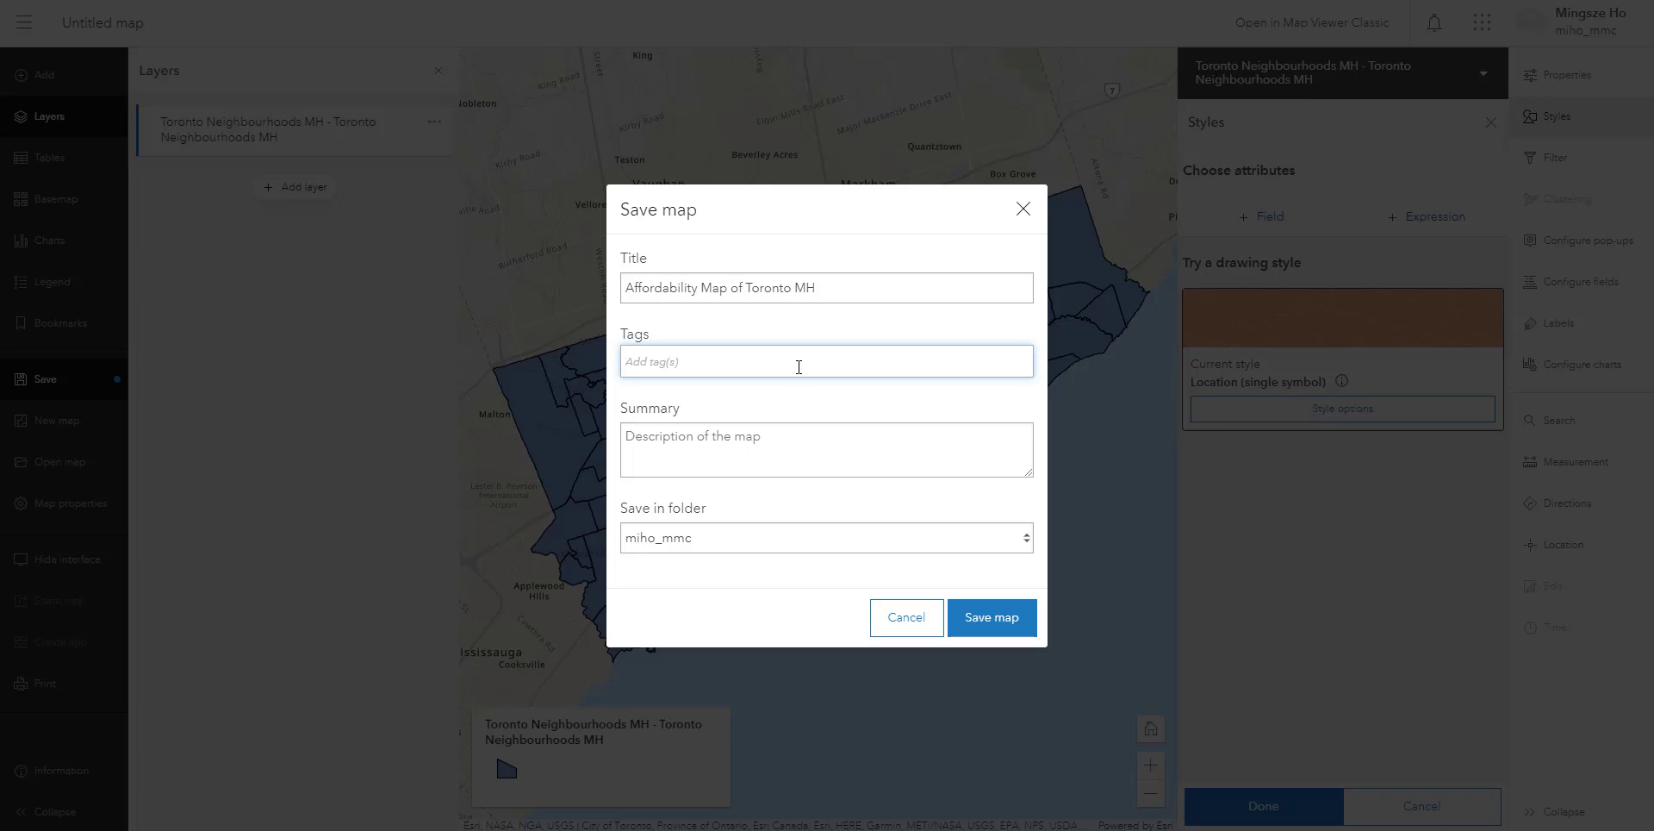
type("toron")
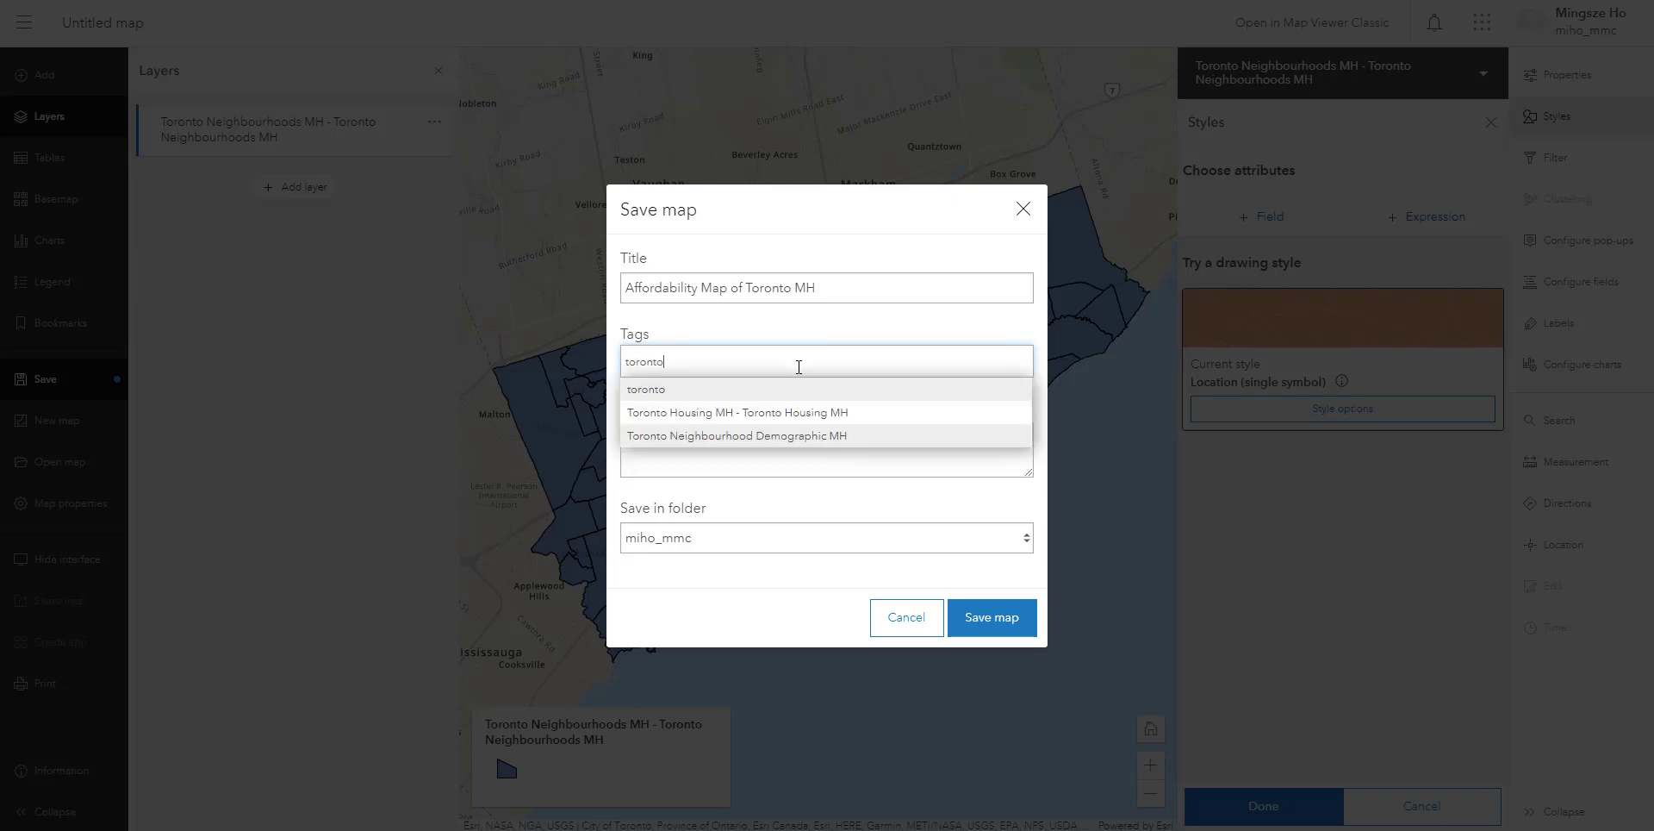
type("to")
key("Return")
type("housing")
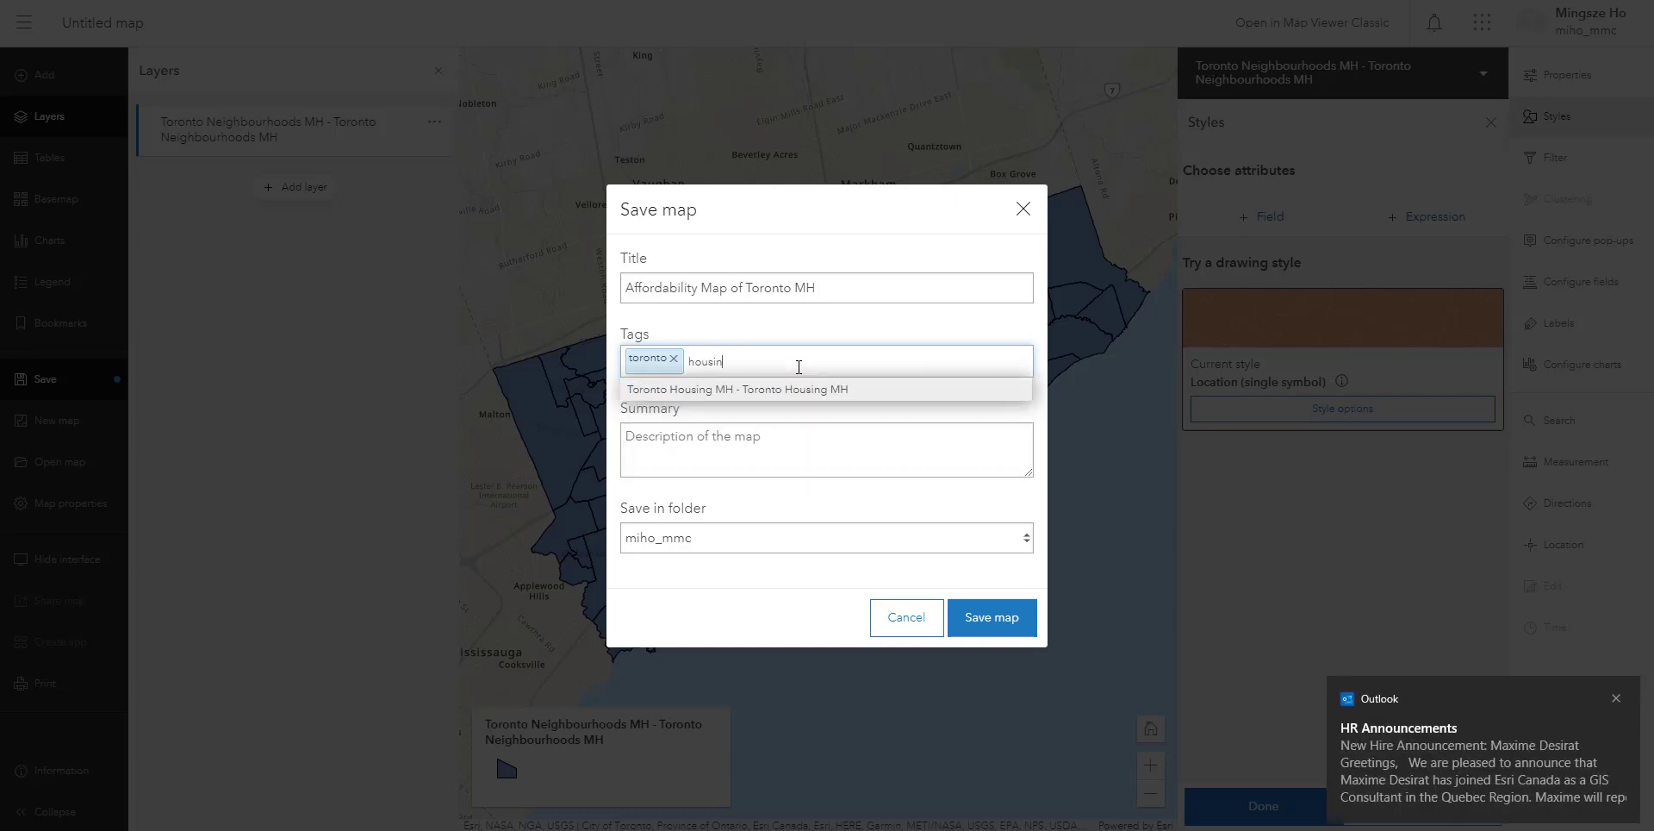
key("Return")
type("neighbourhoods")
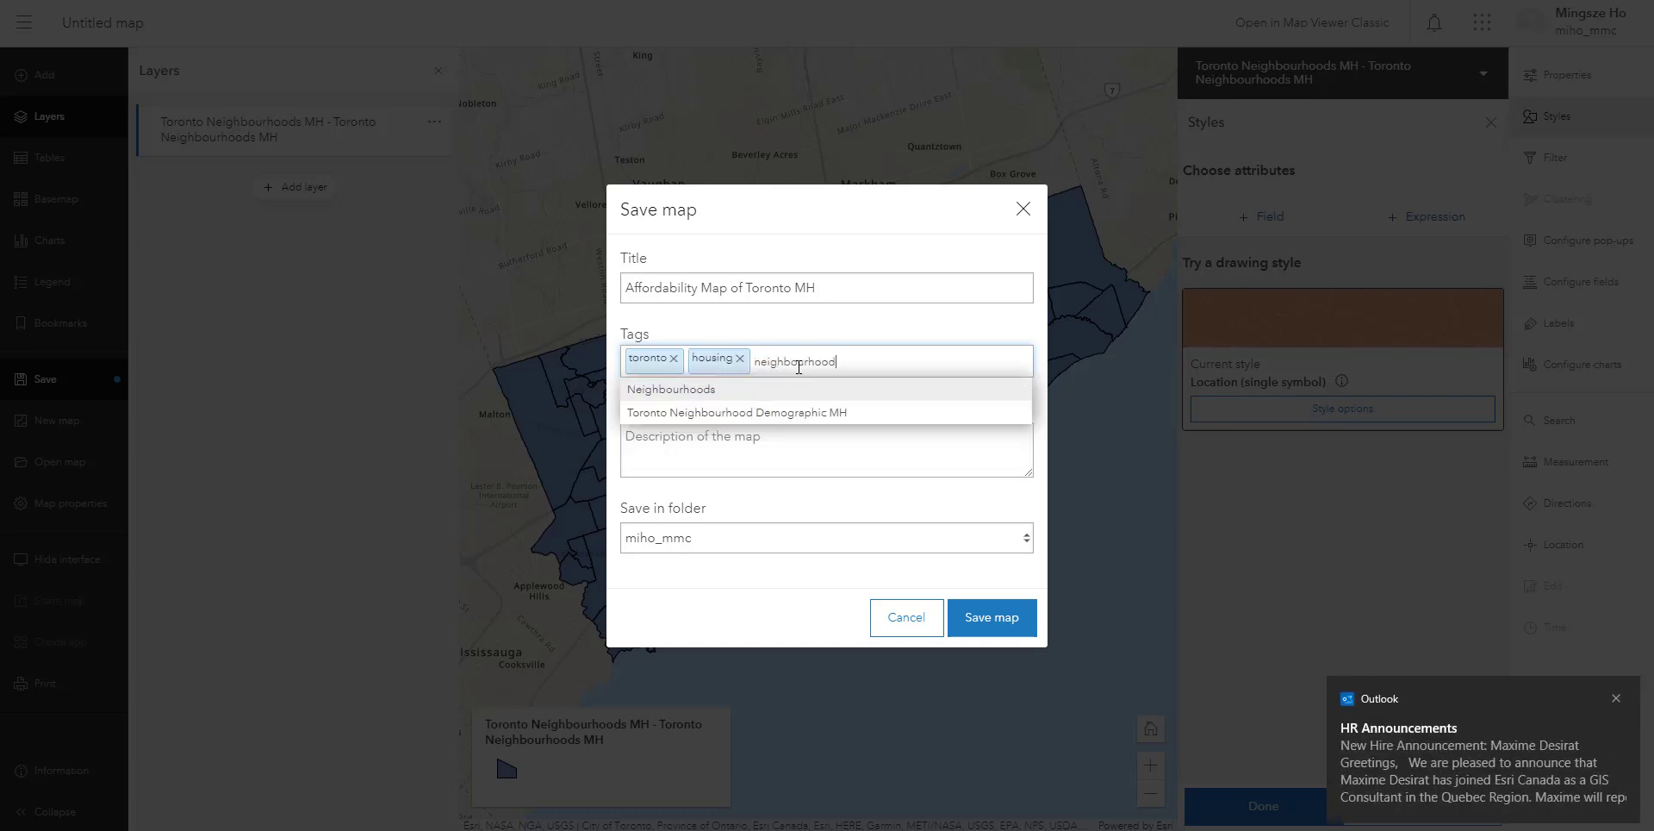
key("Return")
Add the summary 'This map looks at the community housing in the City of Toronto' and save to the Share folder.
left_click(793, 443)
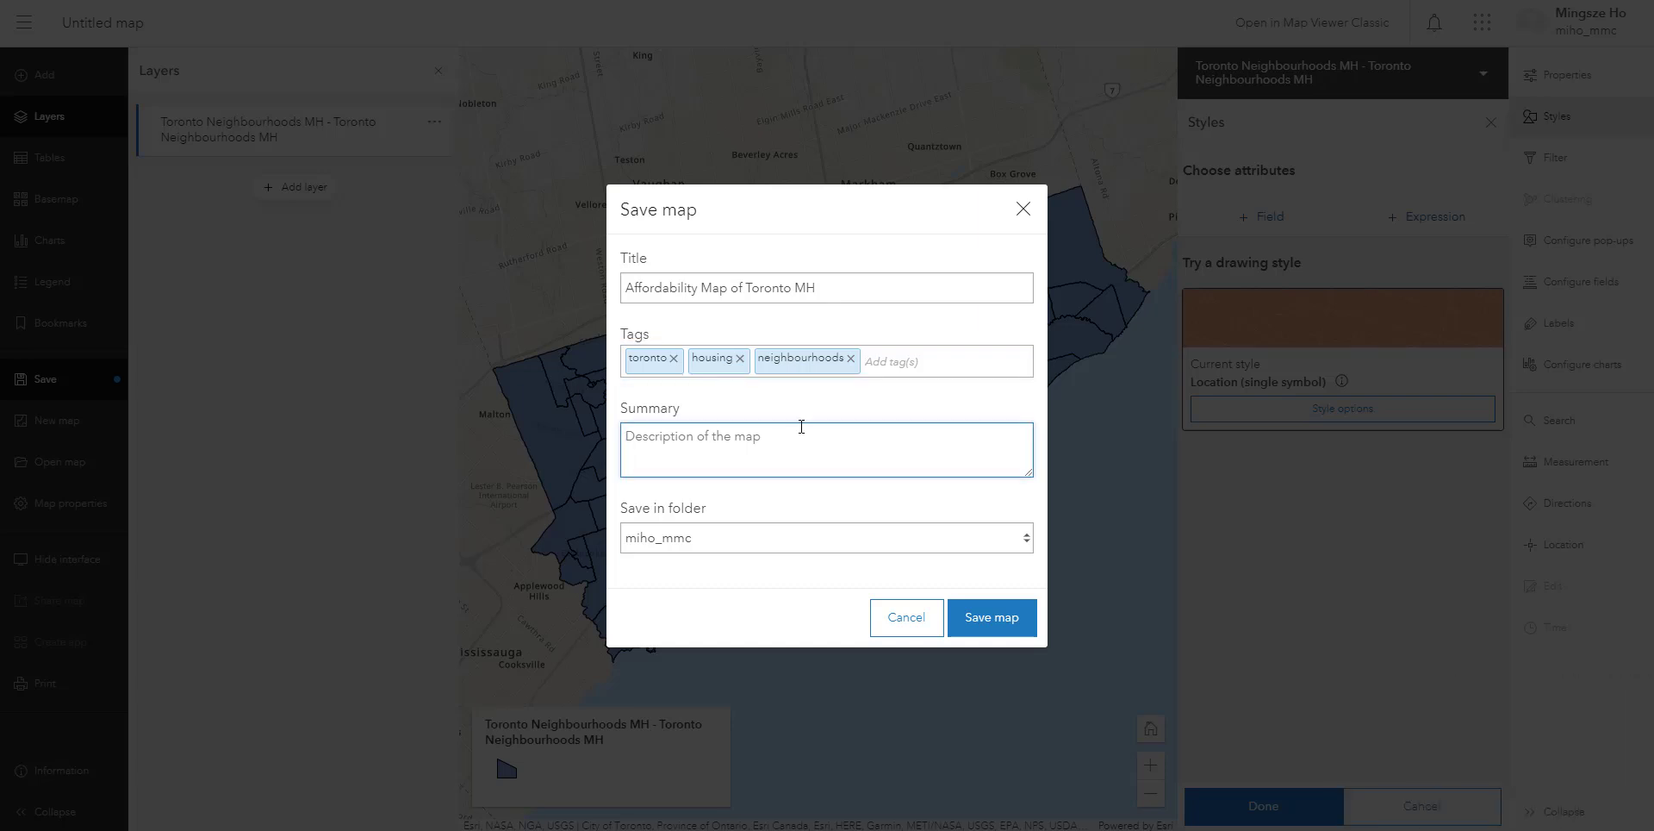
type("This map looks at the communit")
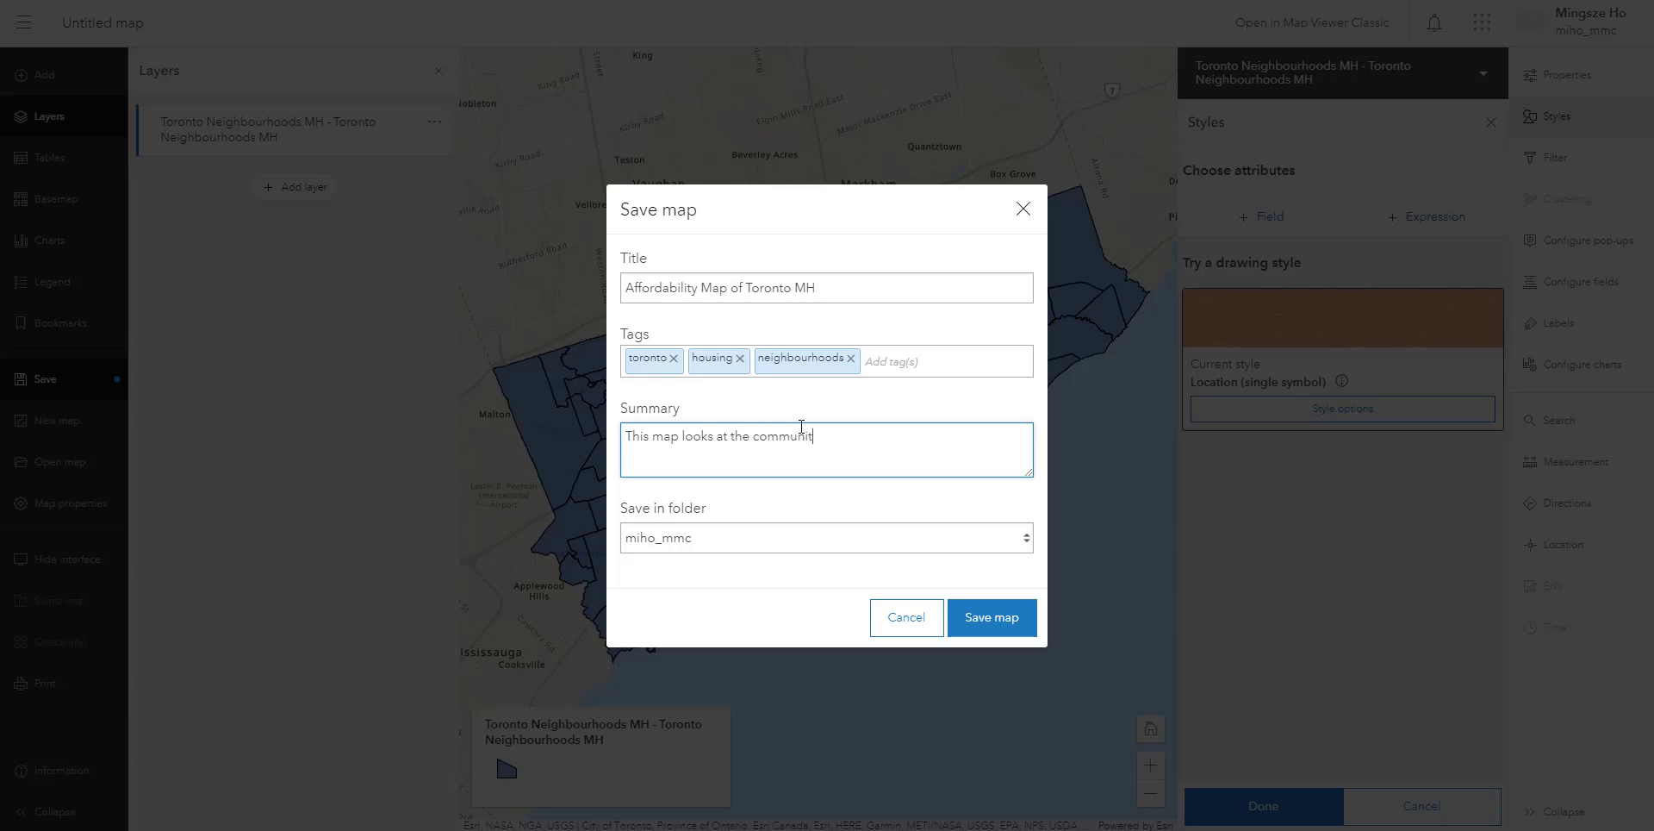
type("y housing in the City of Toronto")
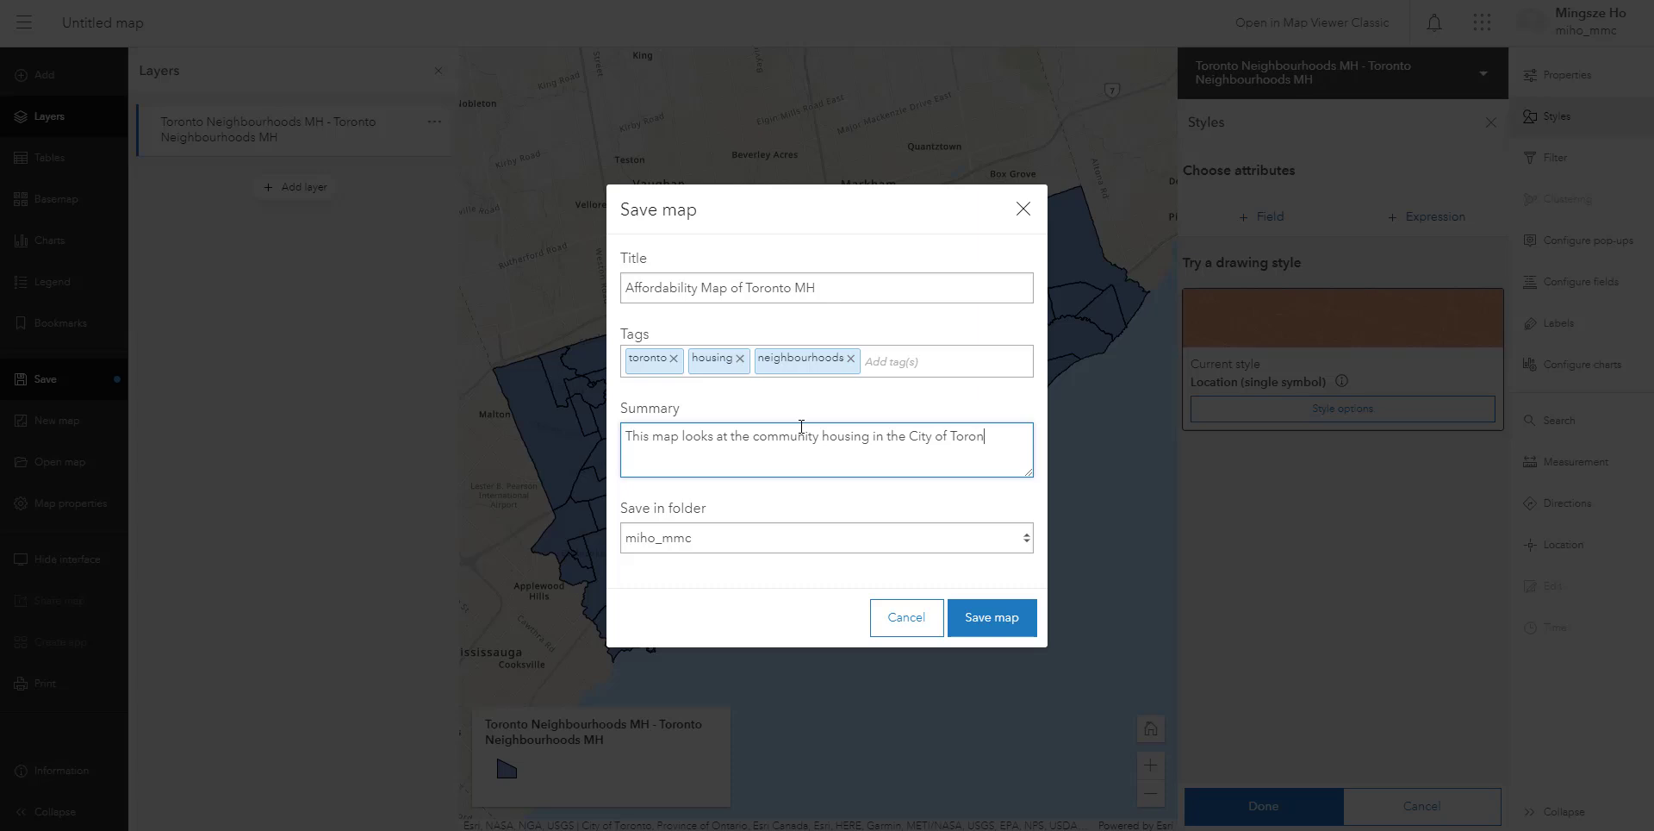
left_click(771, 541)
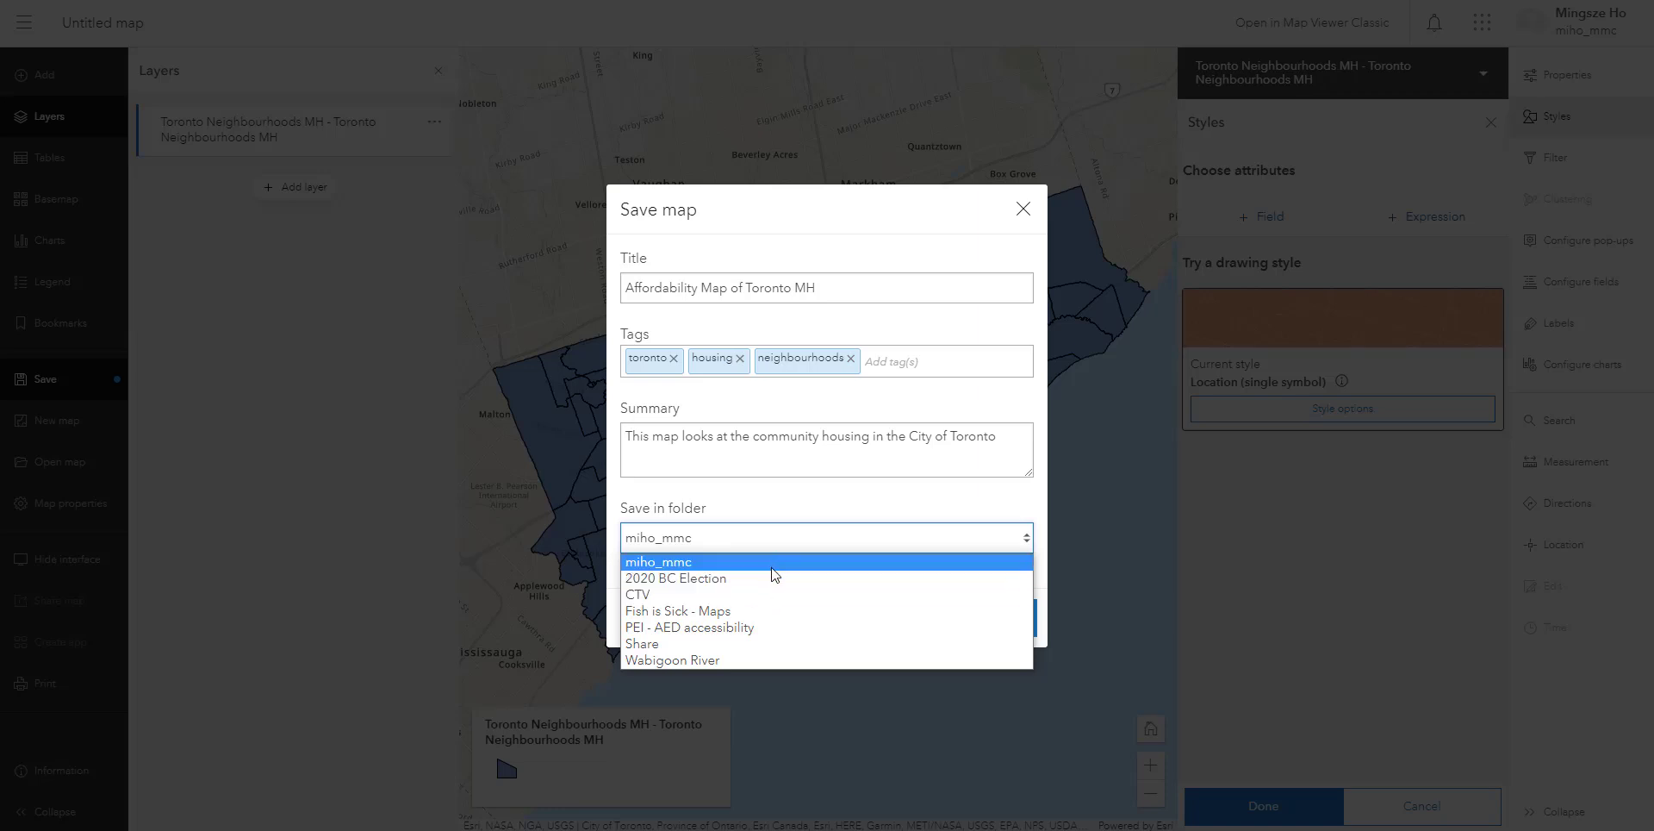
left_click(737, 642)
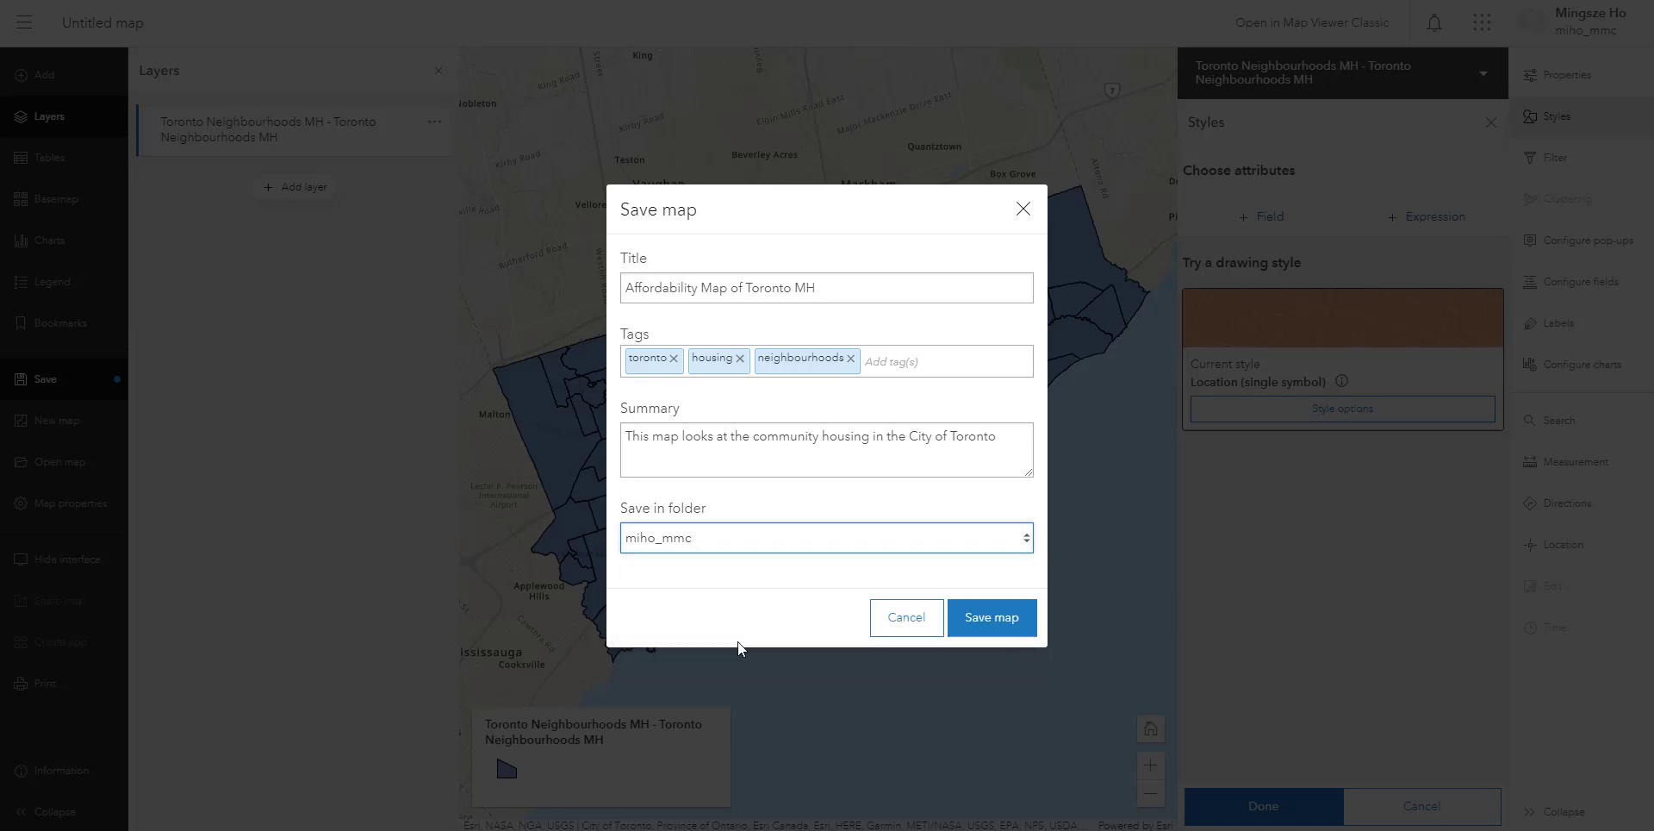
left_click(1020, 630)
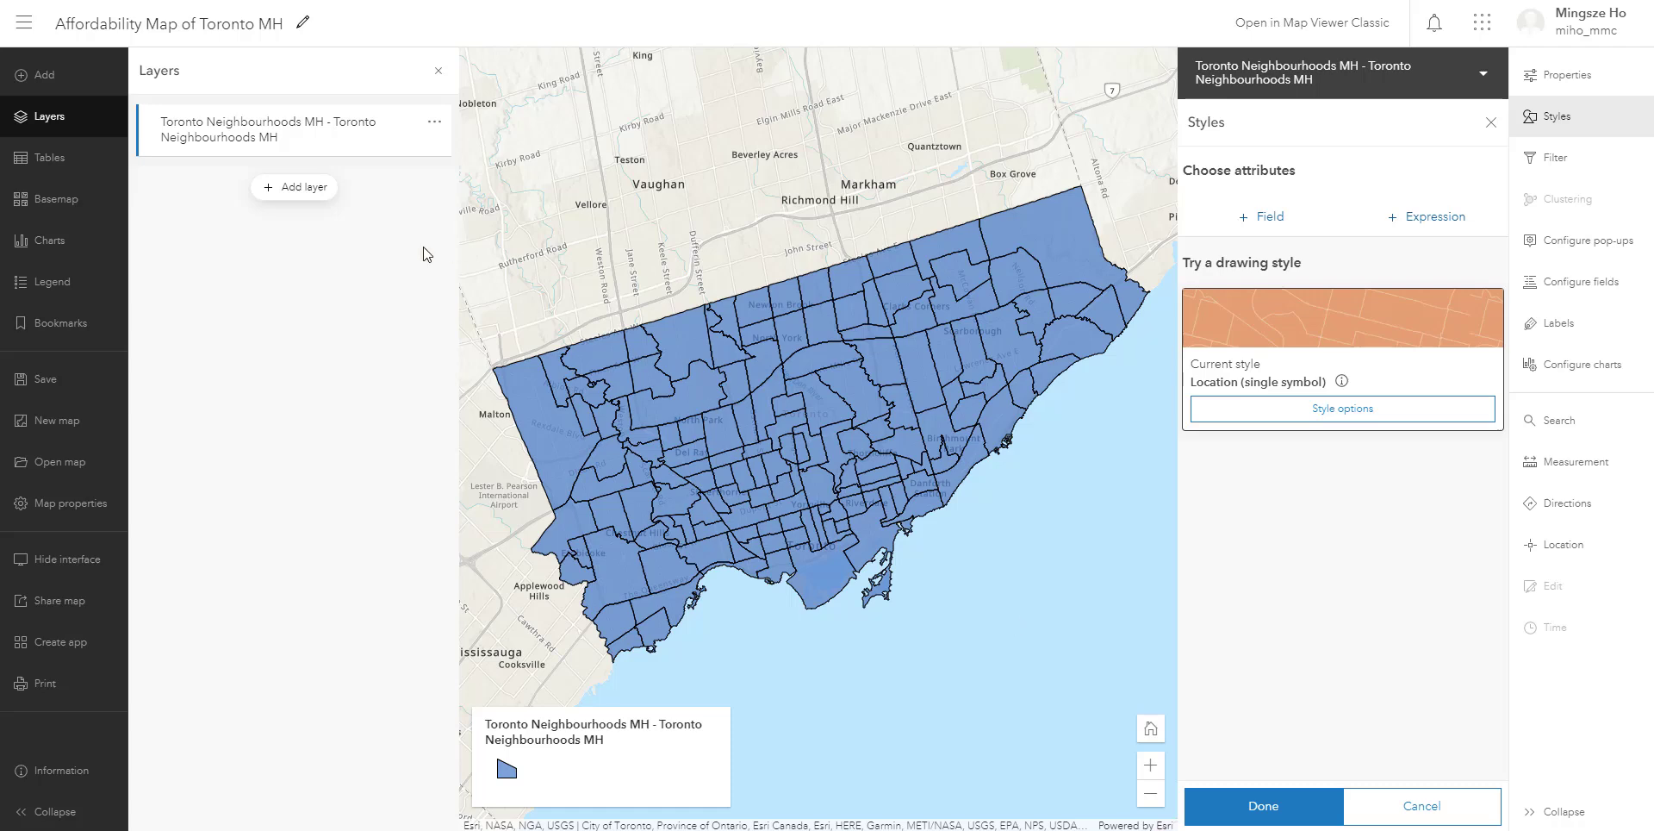
Confirm the header now shows the saved title 'Affordability Map of Toronto MH'.
left_click(170, 33)
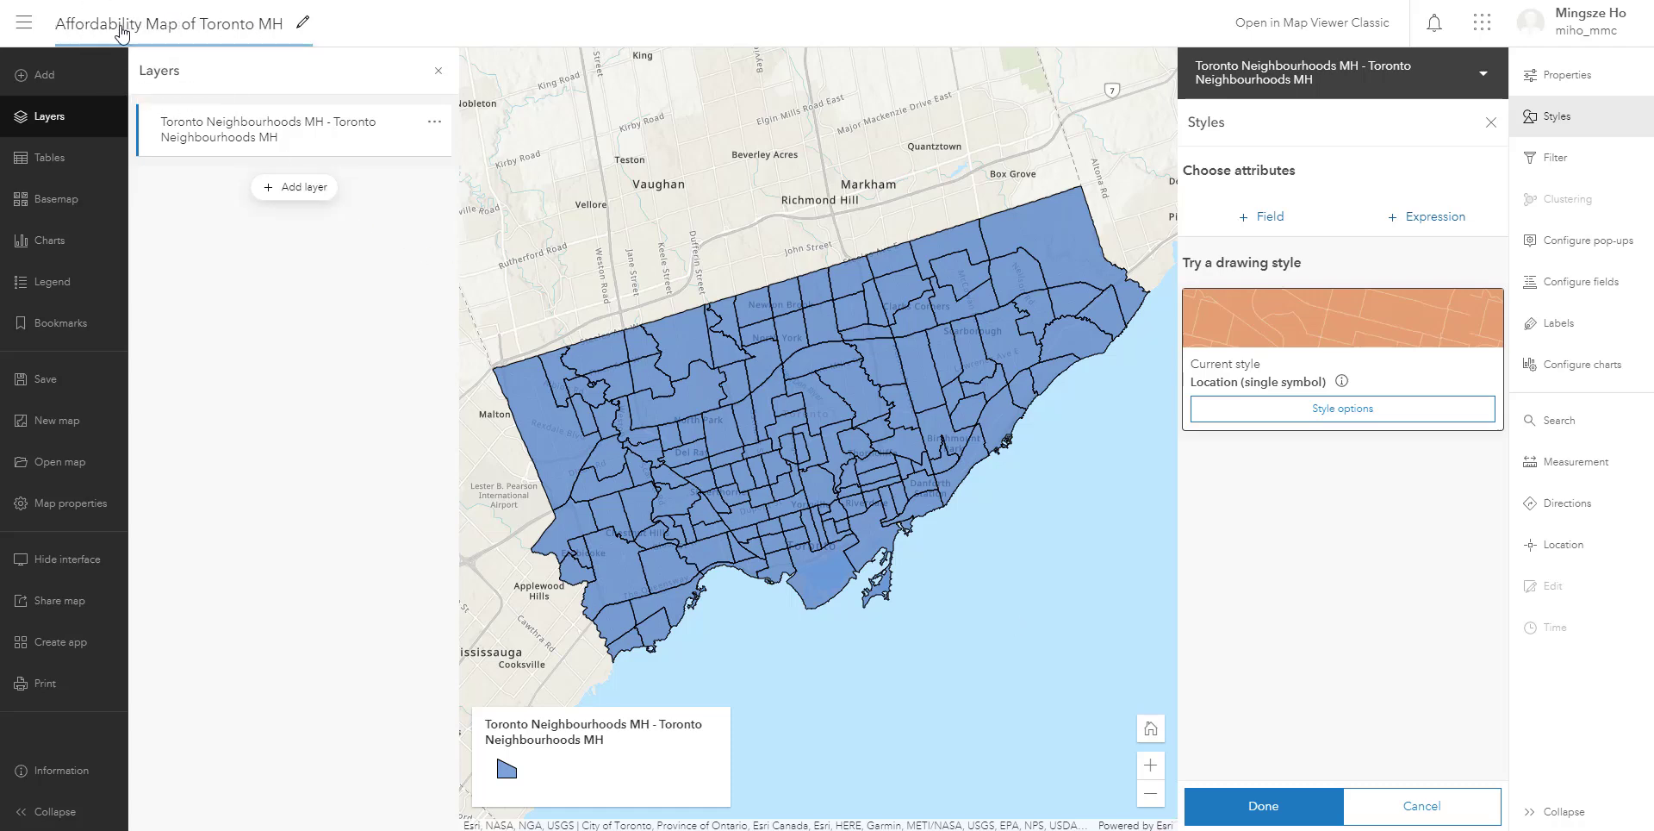
left_click(485, 160)
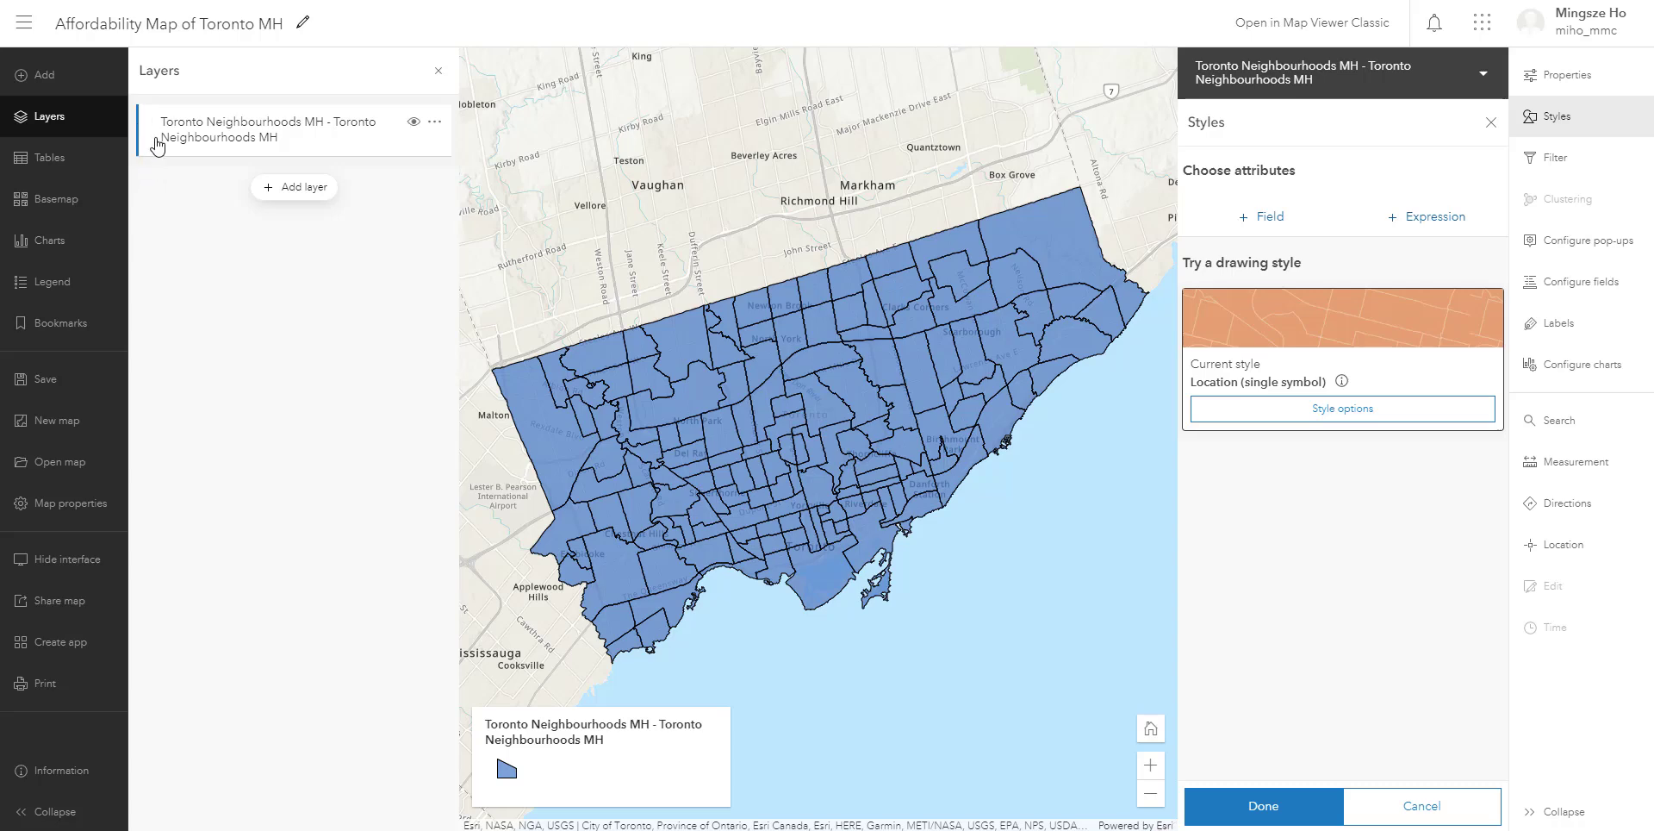
Show the neighbourhoods layer's 140-record attribute table and close the Styles panel to widen it.
left_click(435, 125)
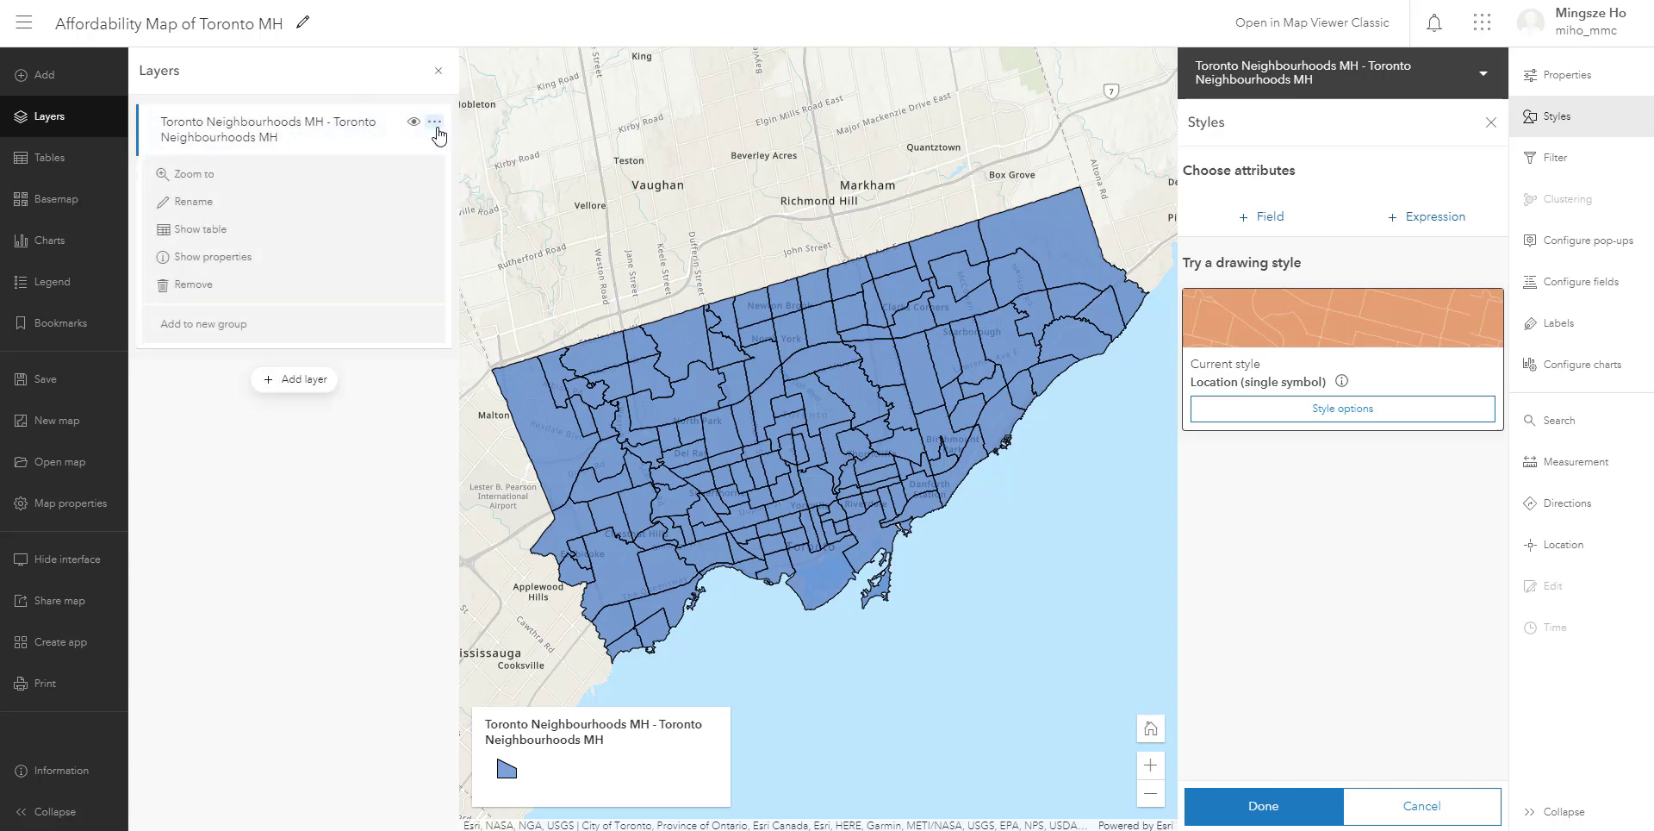
left_click(200, 229)
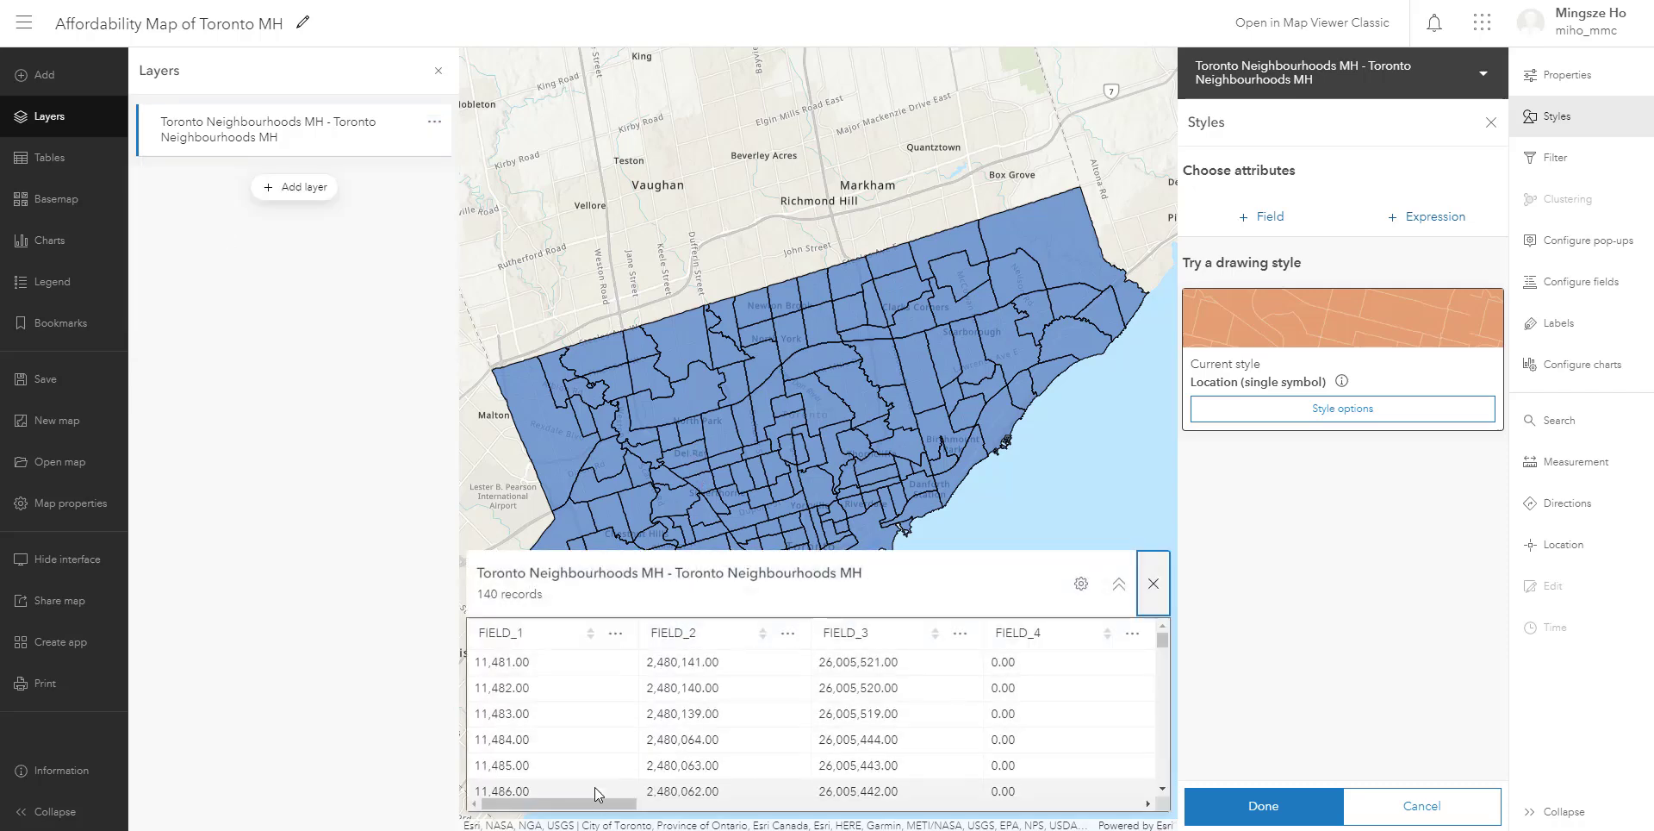
left_click_drag(601, 807, 412, 807)
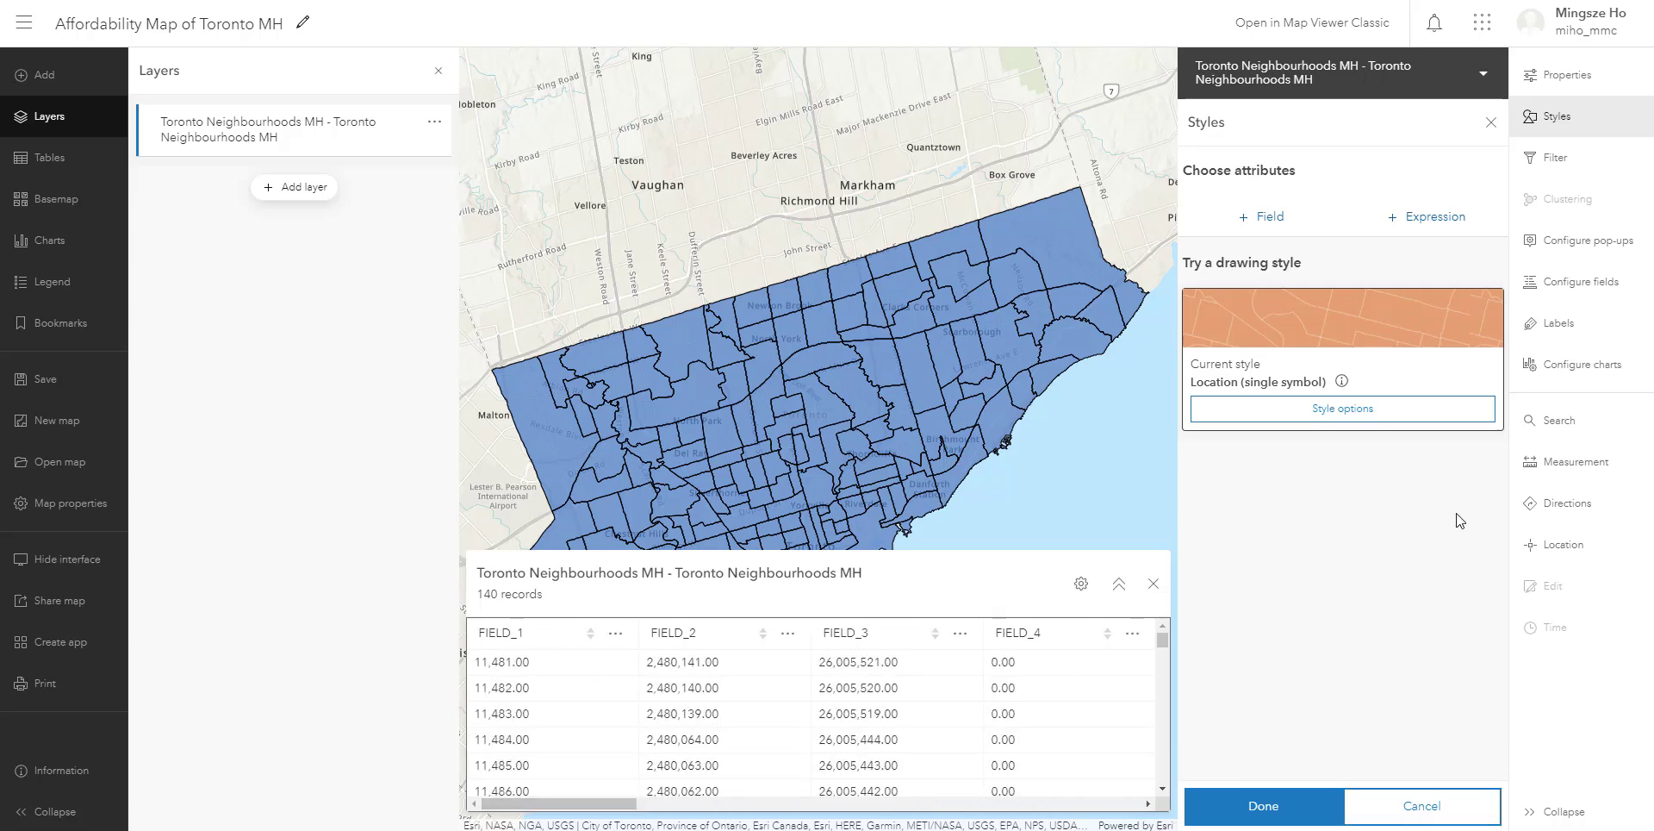
left_click(1418, 803)
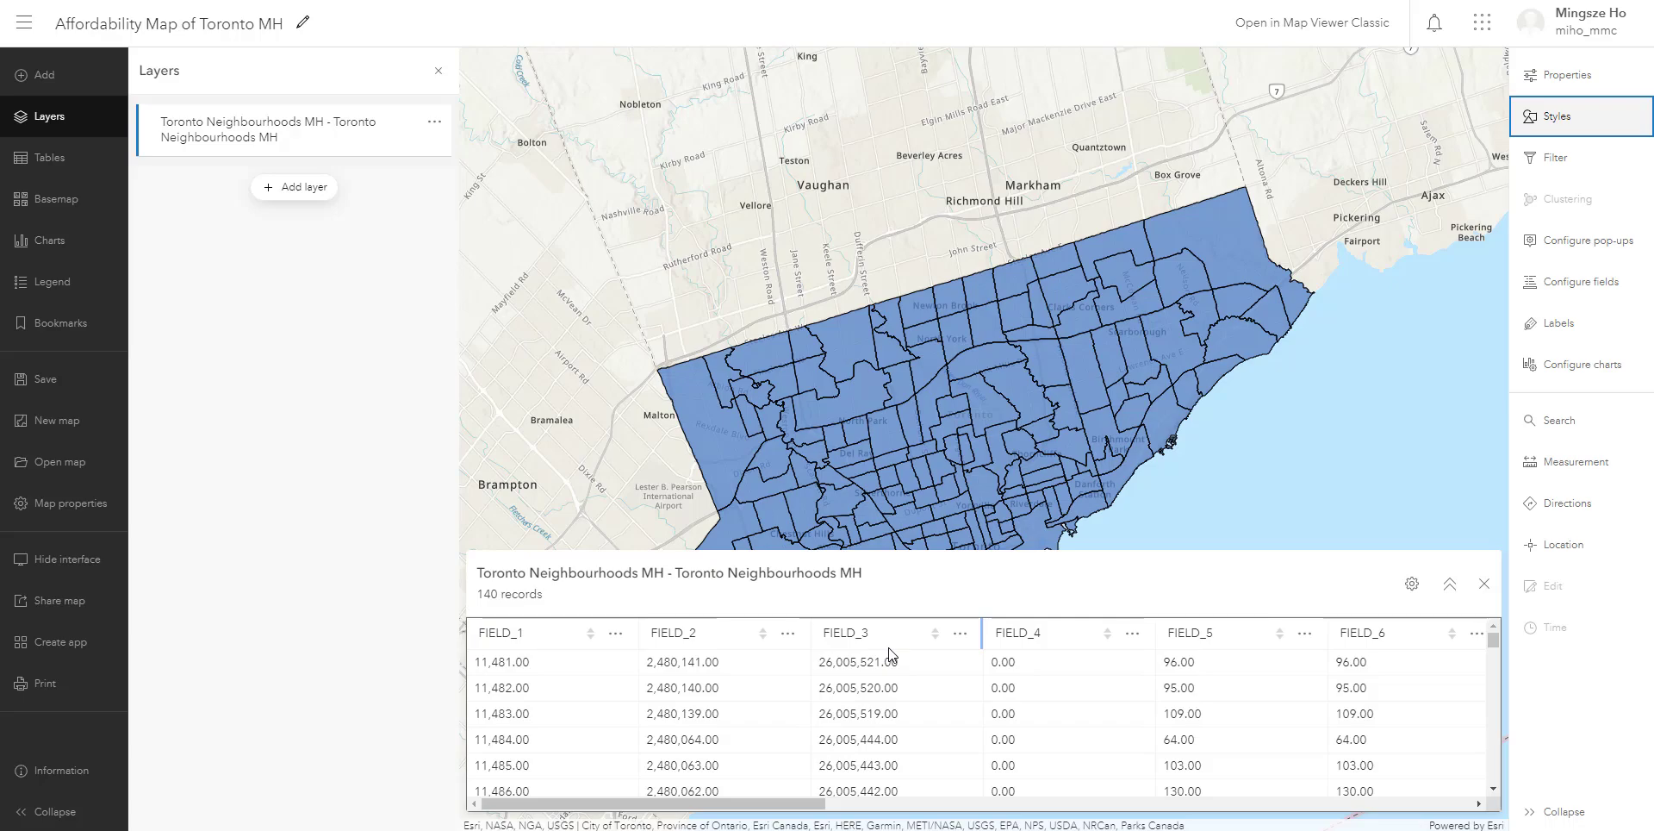
key("alt+Tab")
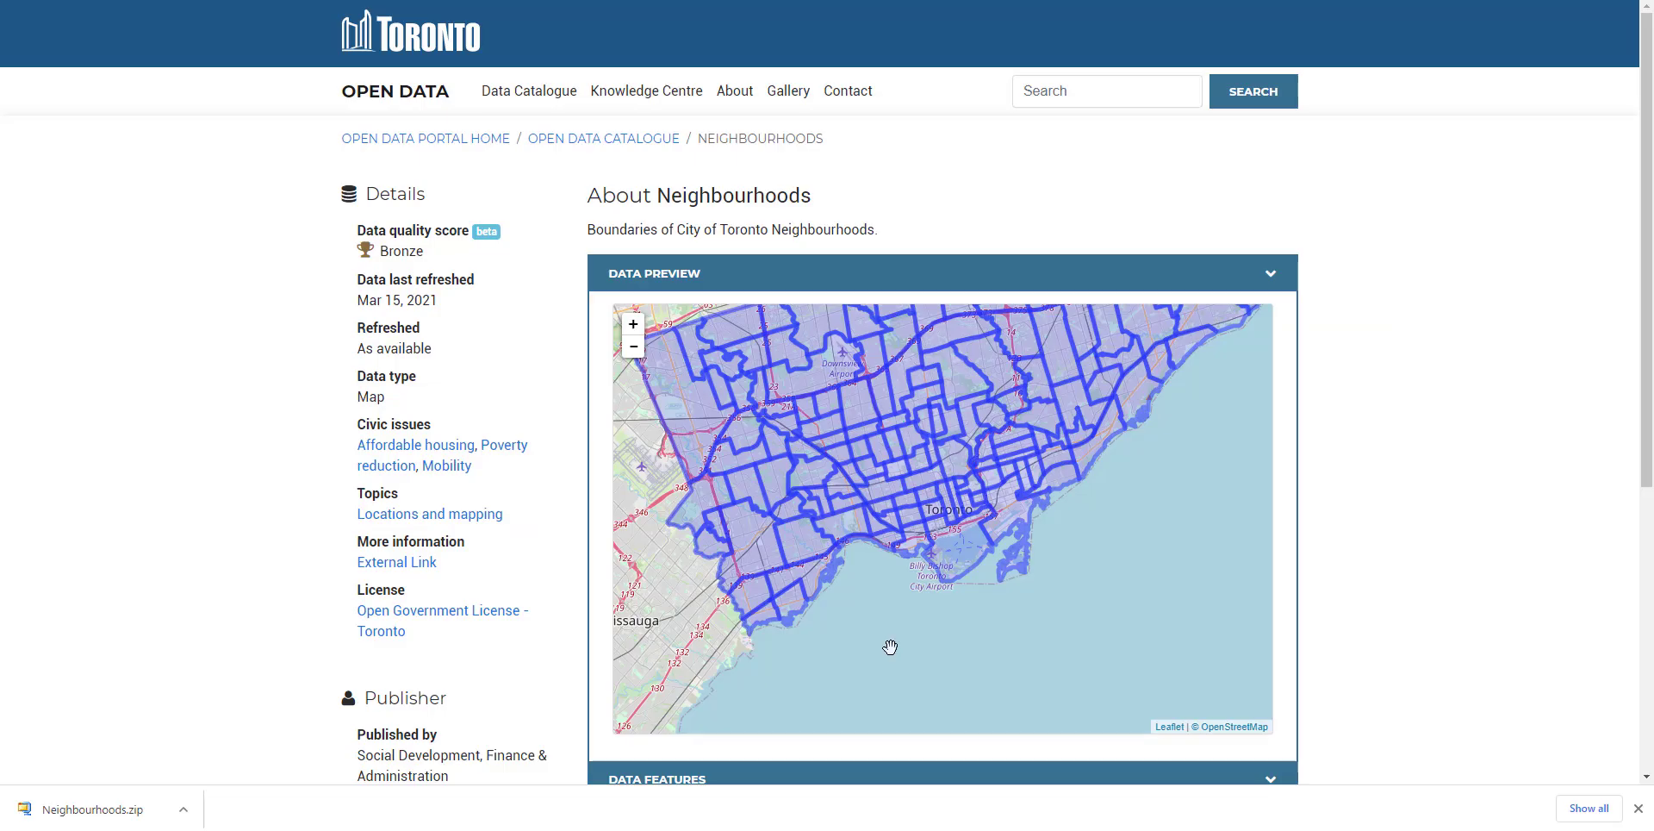
Expand the Neighbourhoods dataset's Data Features section to list its columns, starting with _id and AREA_ID.
scroll(890, 646, "down", 1)
scroll(890, 646, "up", 1)
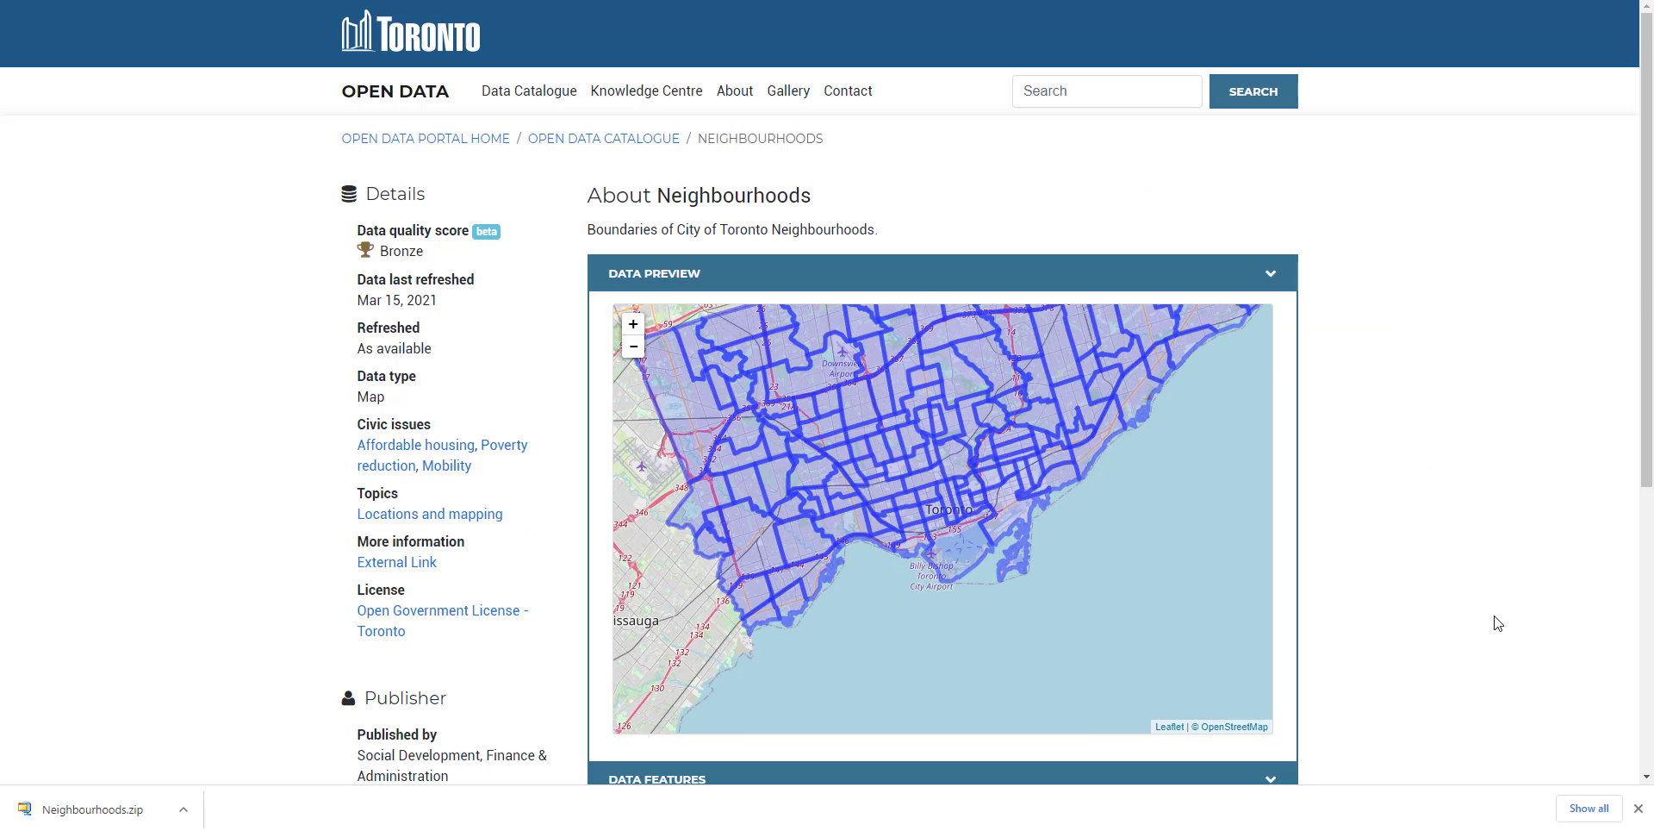
scroll(1495, 622, "down", 3)
scroll(1495, 622, "down", 2)
left_click(1229, 359)
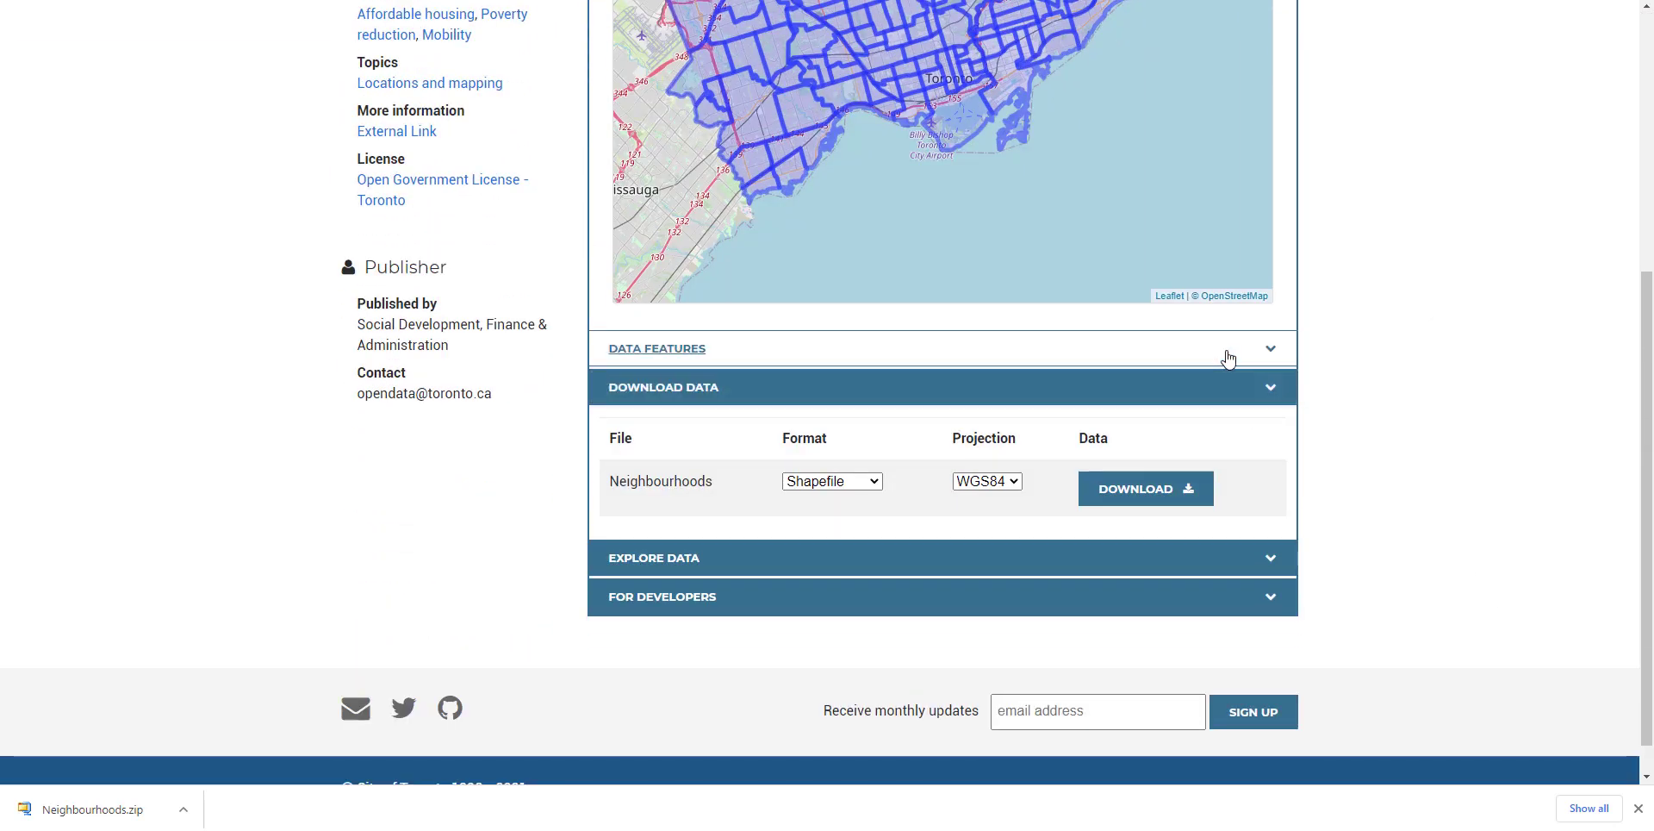
scroll(1228, 359, "down", 2)
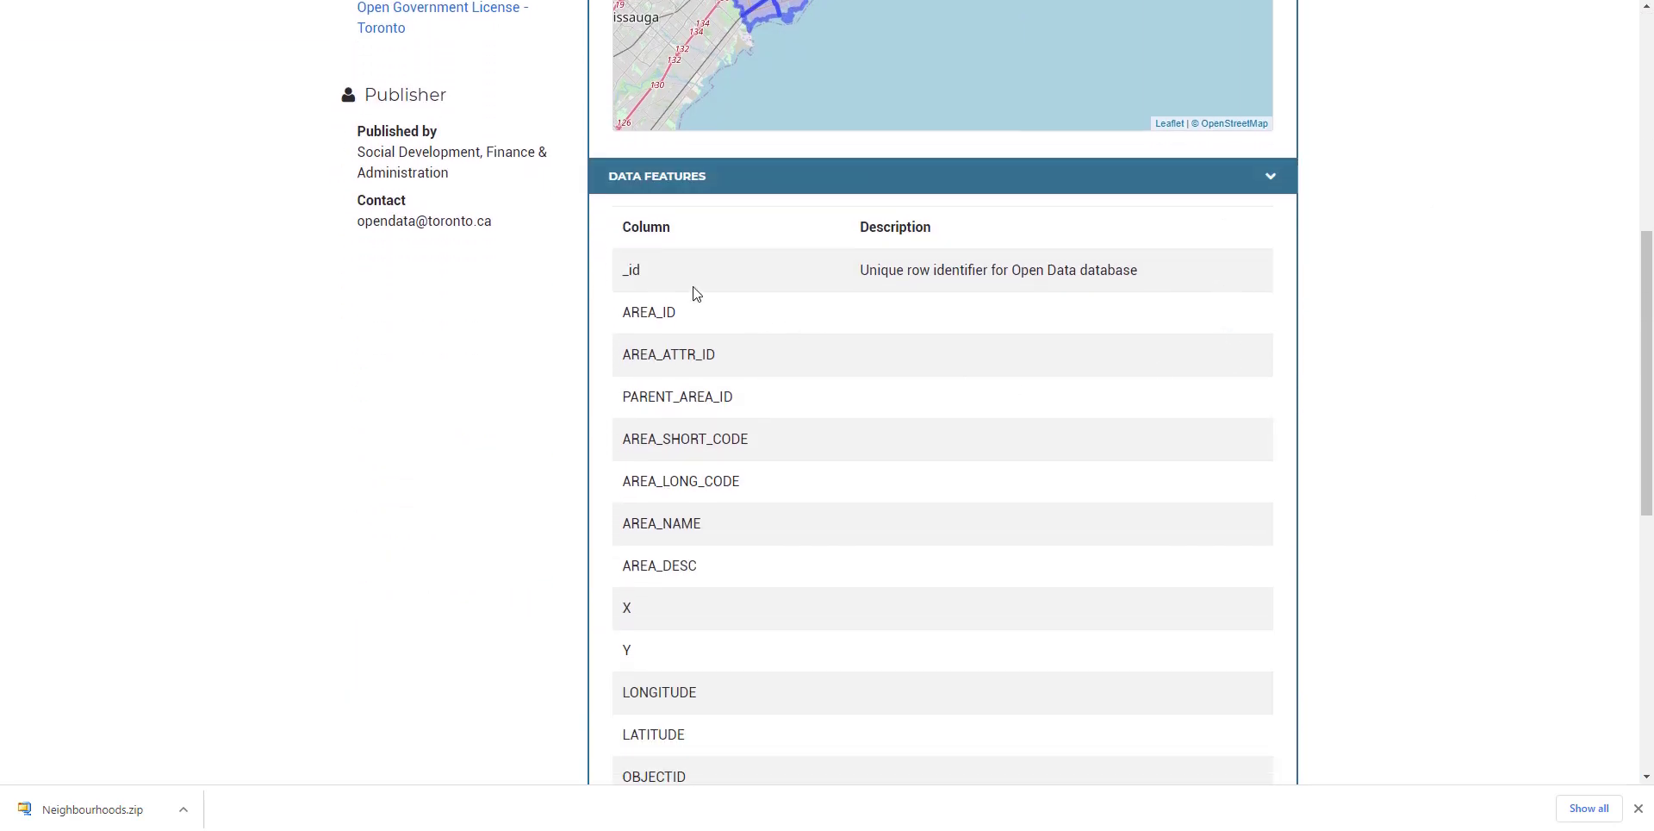
scroll(686, 314, "down", 3)
scroll(713, 374, "up", 3)
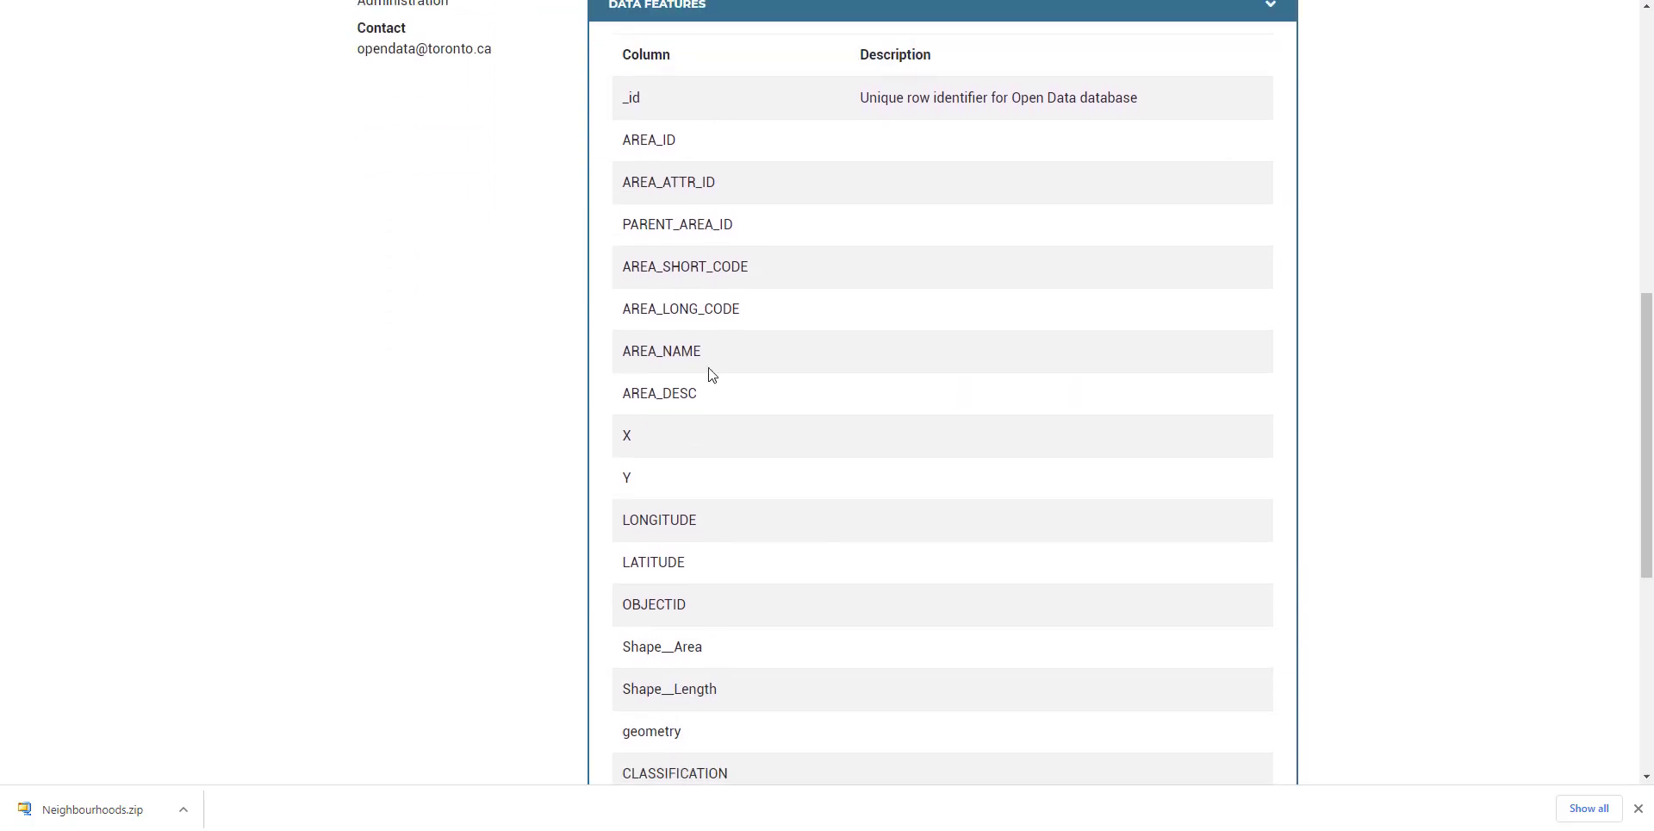
scroll(733, 294, "down", 2)
In the layer's Configure fields list, open FIELD_1's settings and select its current display name.
key("alt+Tab")
key("alt+Tab")
key("alt+Tab")
key("alt+Tab")
key("alt+Tab")
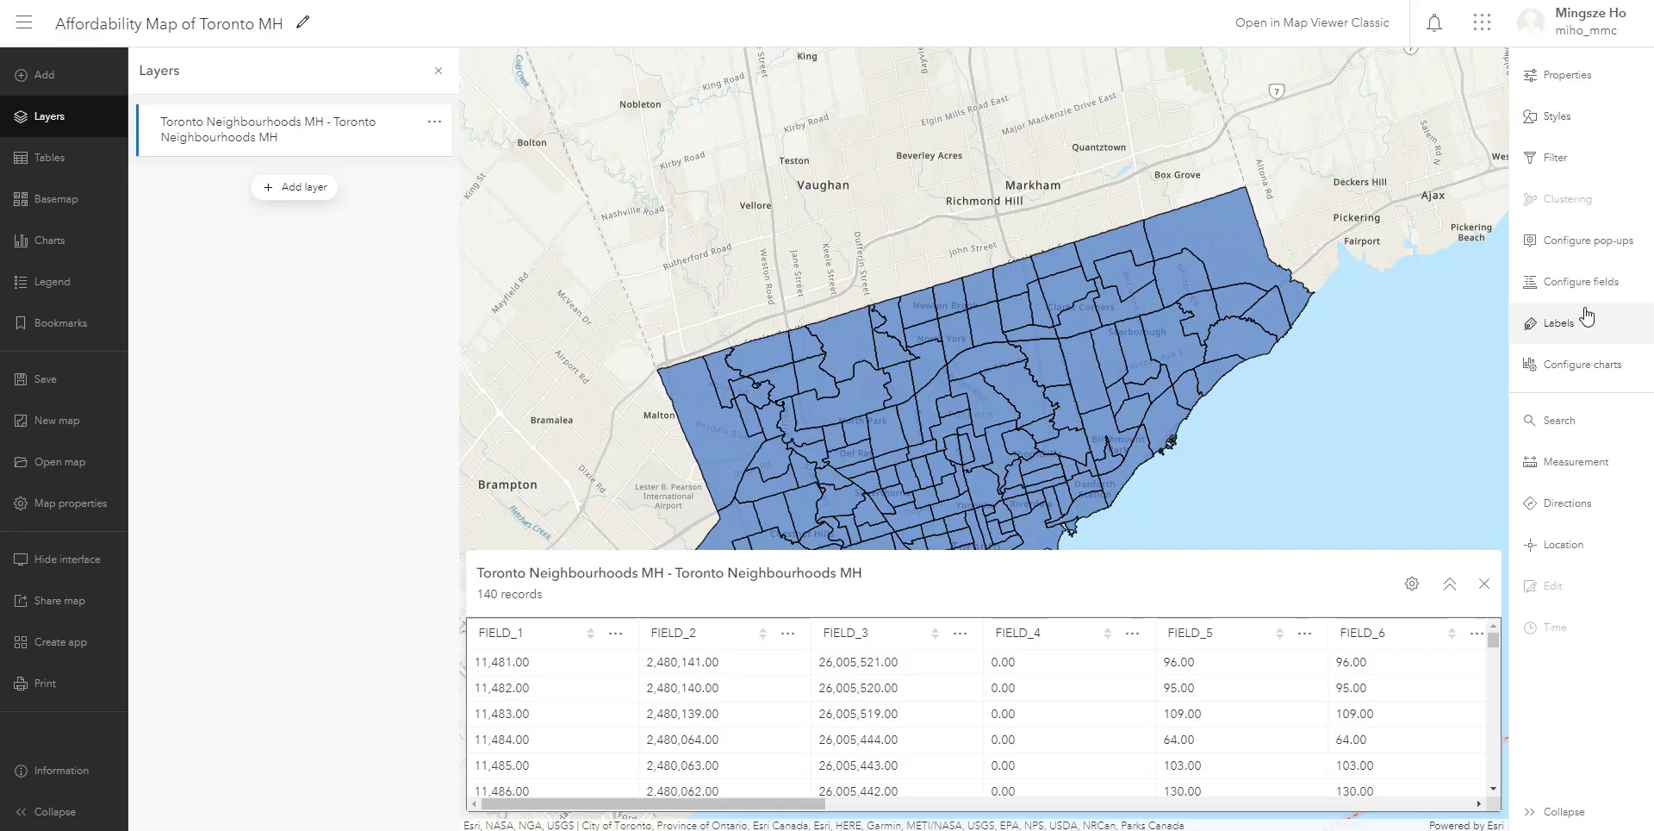
left_click(1570, 293)
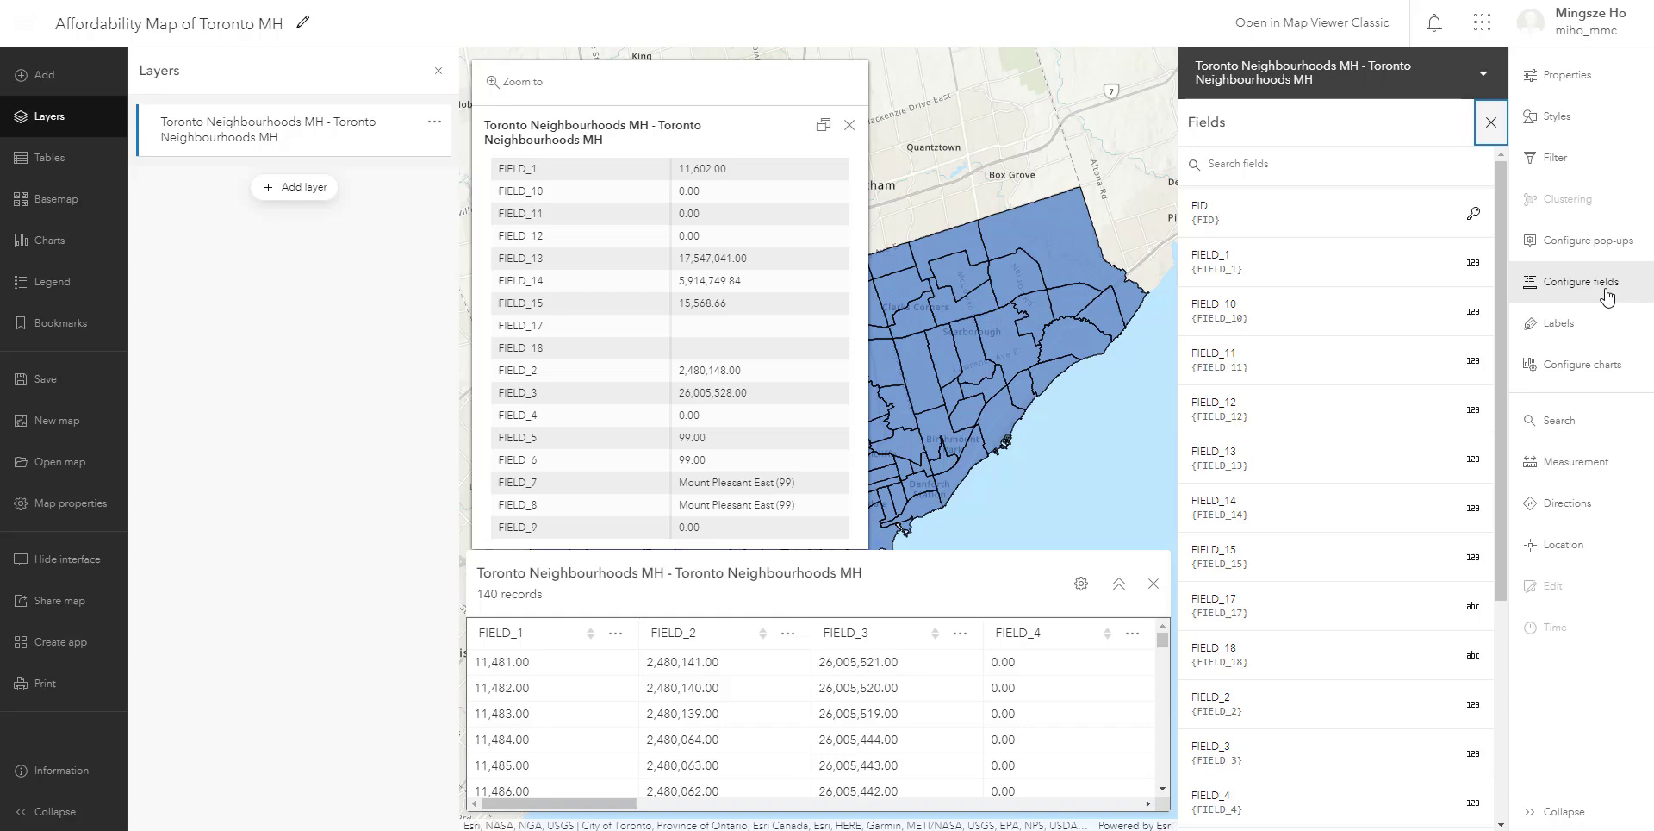
left_click(1259, 276)
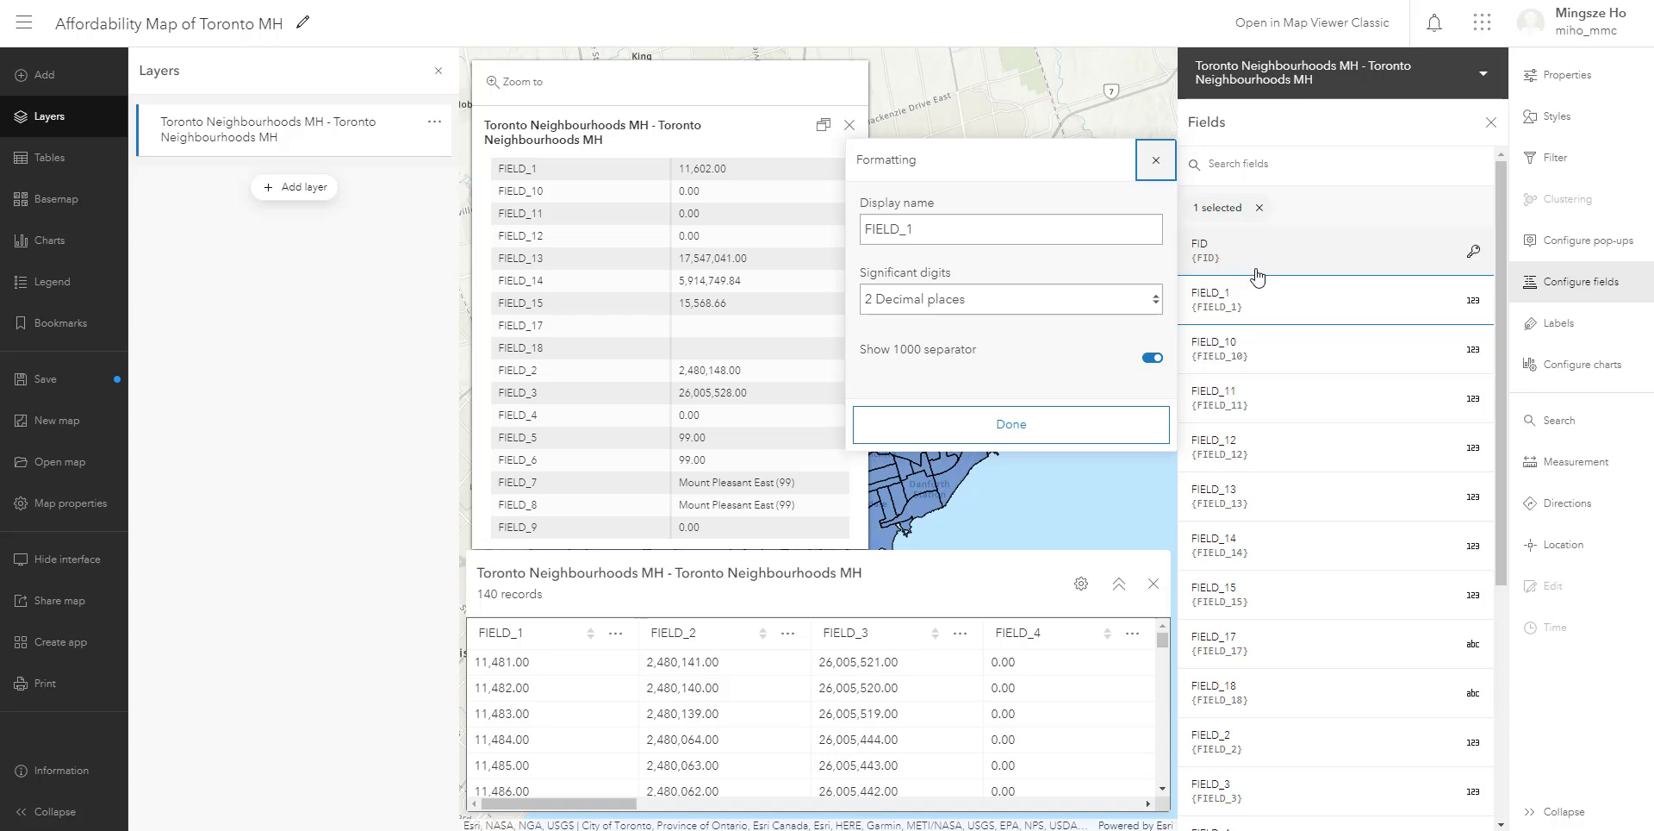
left_click_drag(920, 230, 844, 248)
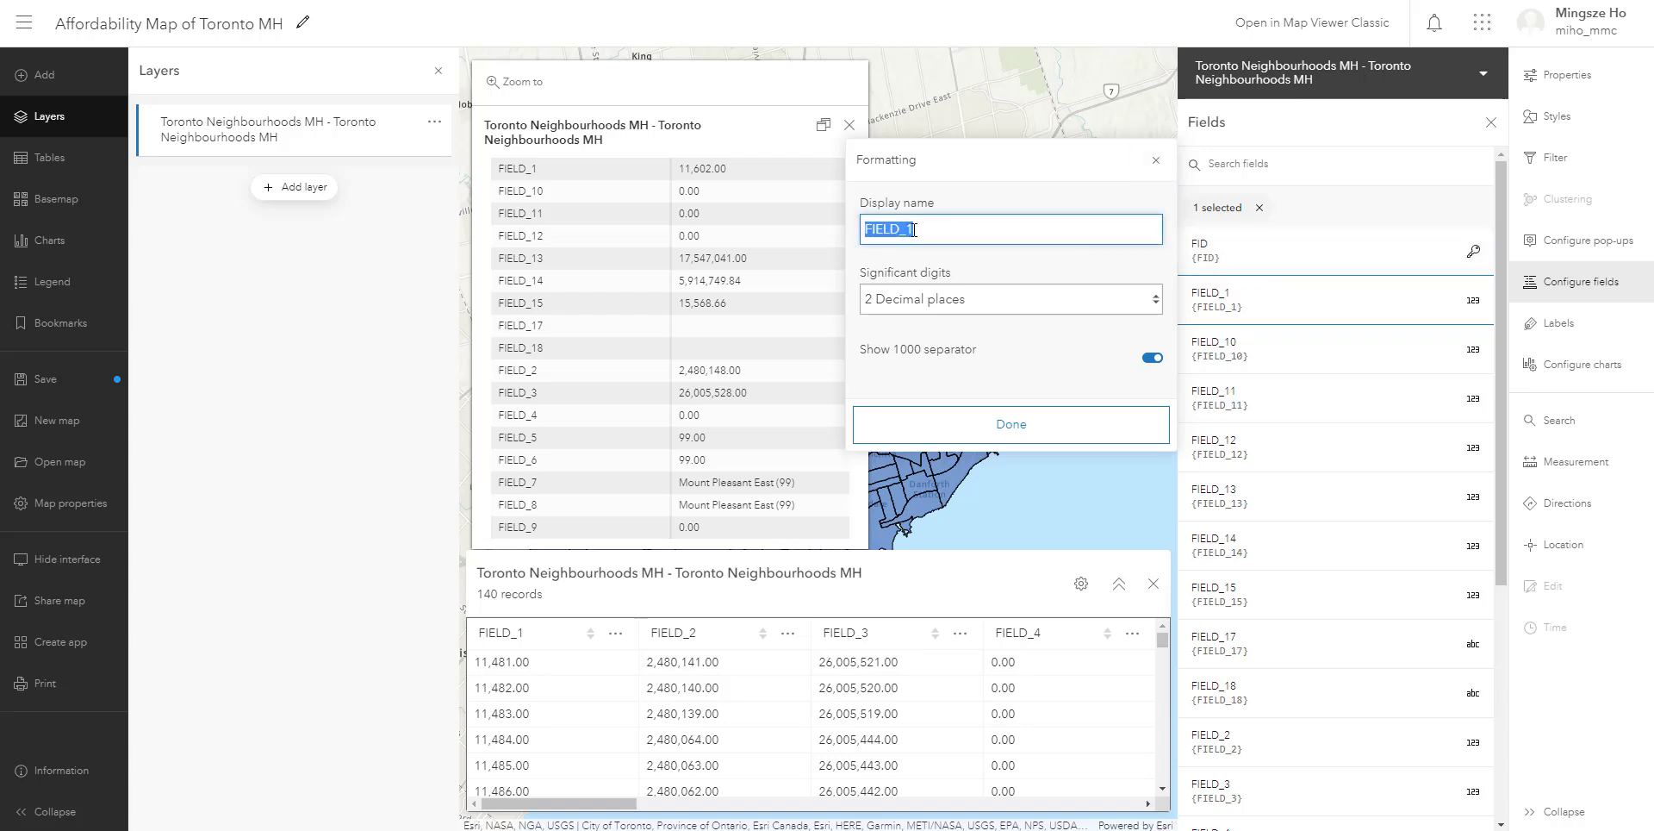
key("alt+Tab")
key("alt+Tab")
key("alt+Tab")
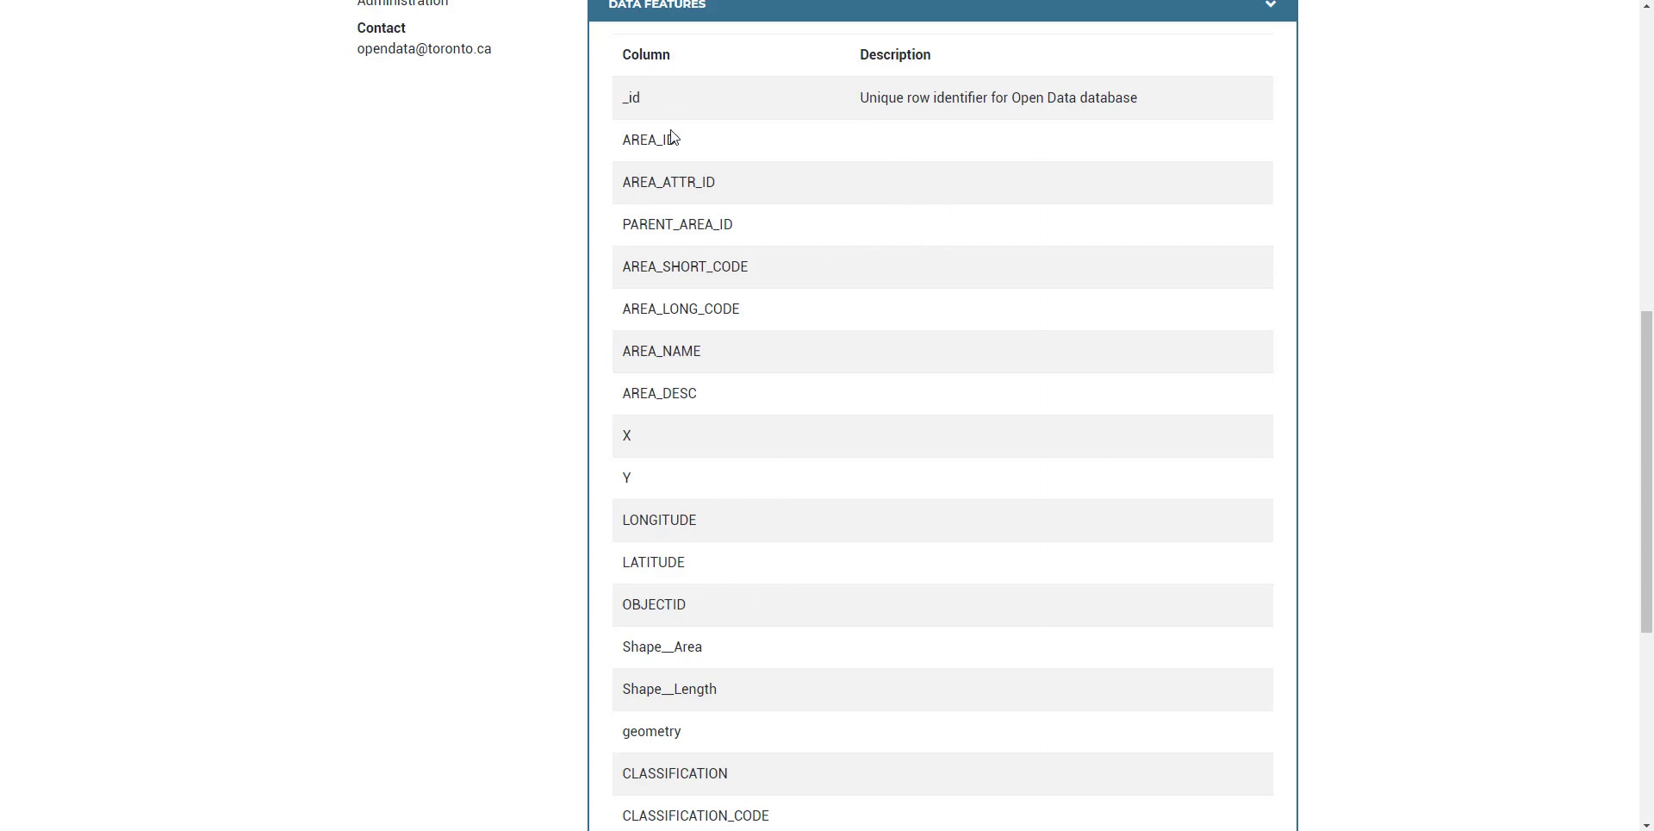
View Lawrence Park North (105)'s attribute values in the Data Preview map.
scroll(799, 299, "up", 3)
scroll(798, 299, "up", 2)
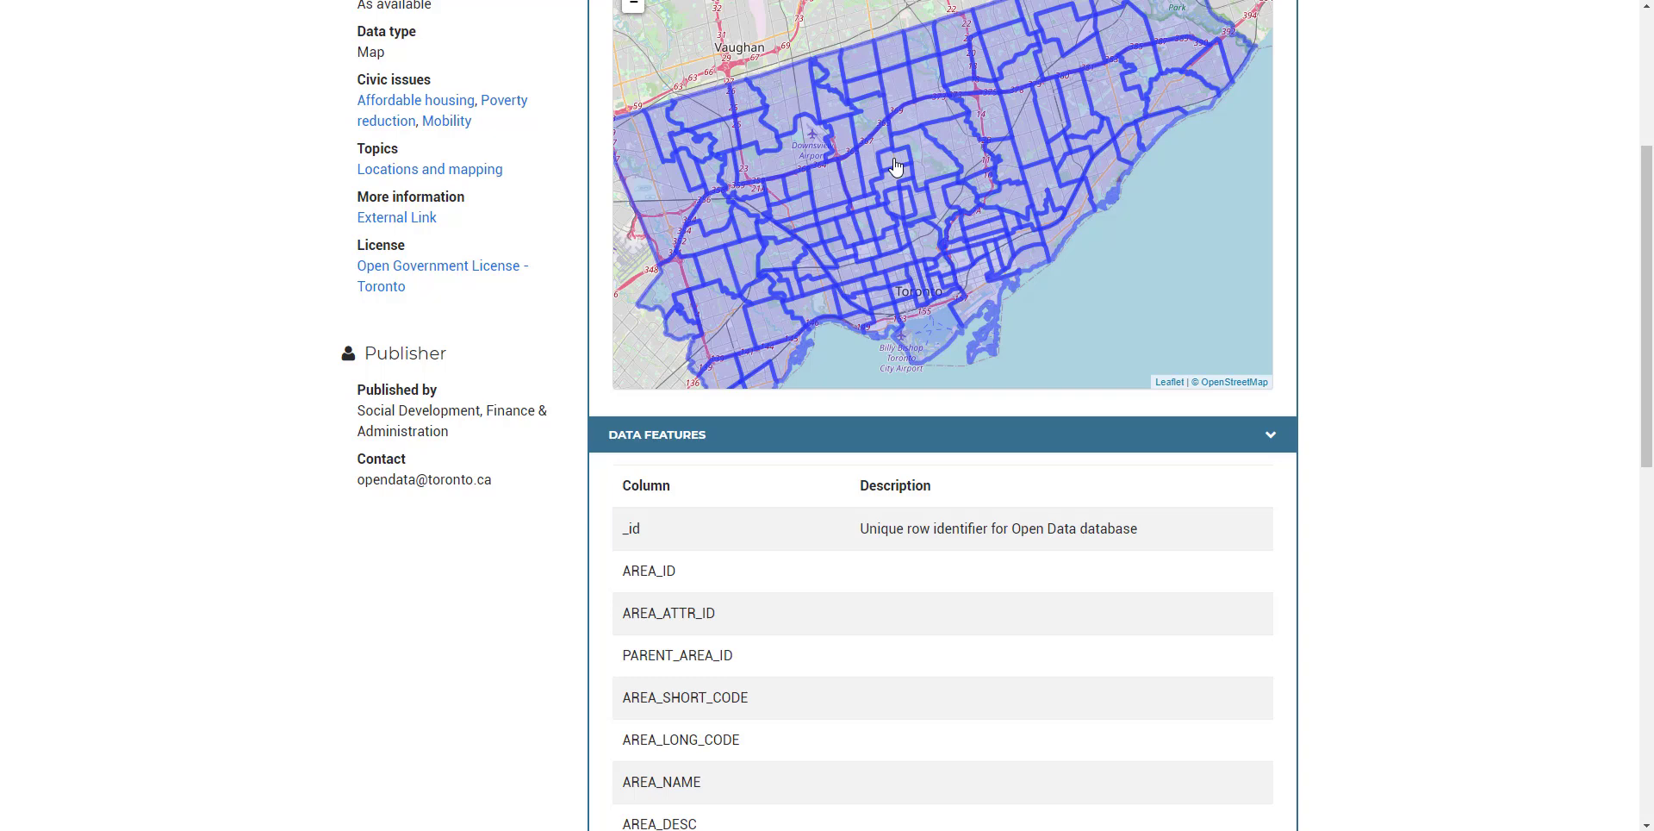
left_click(896, 167)
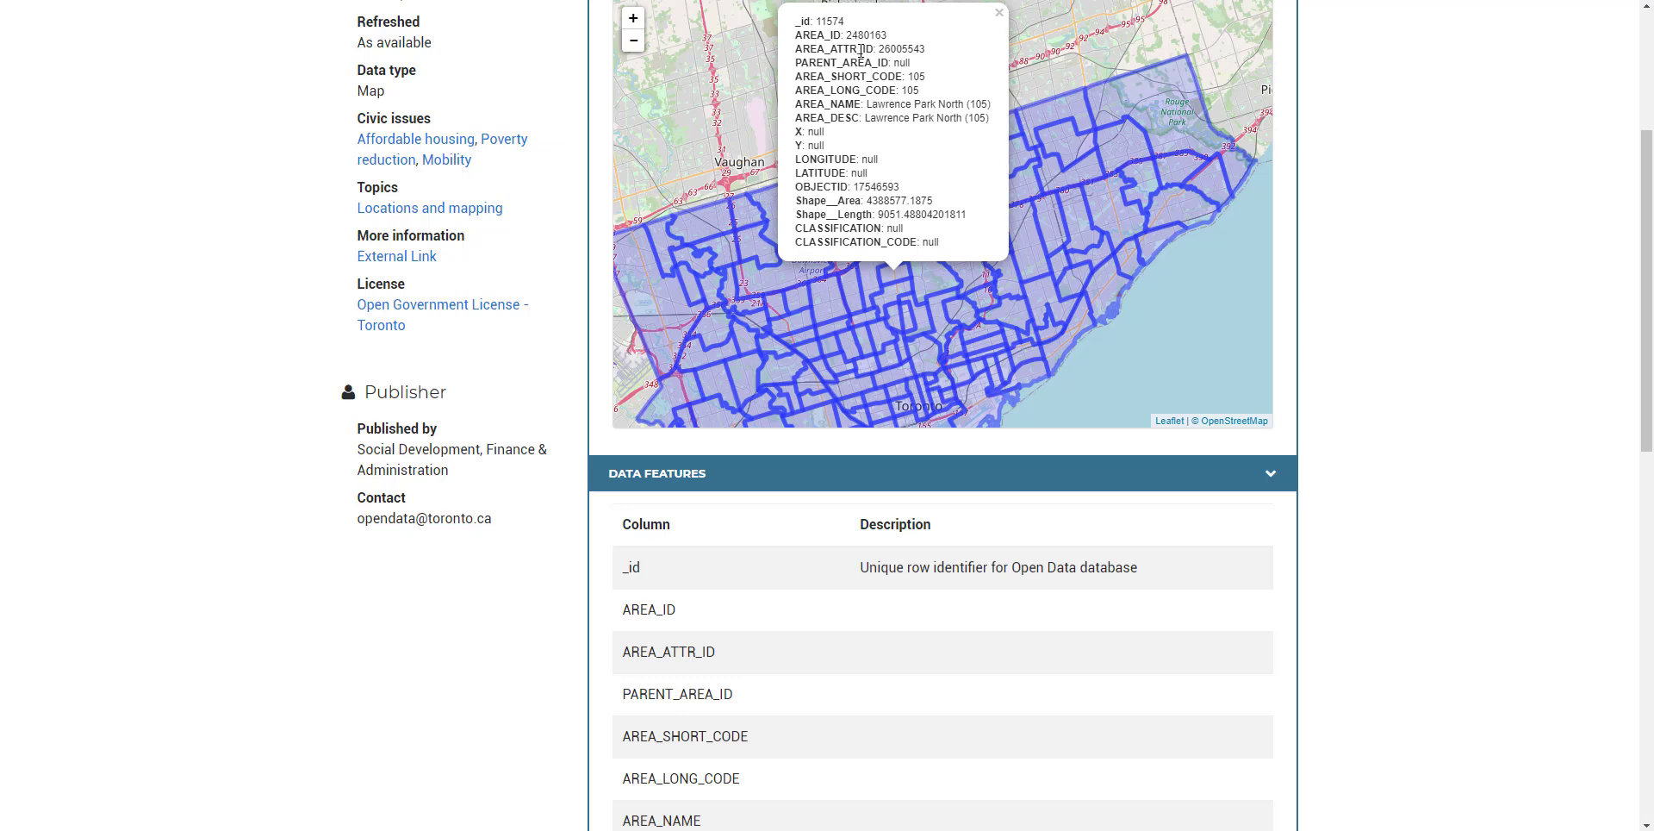
key("alt+Tab")
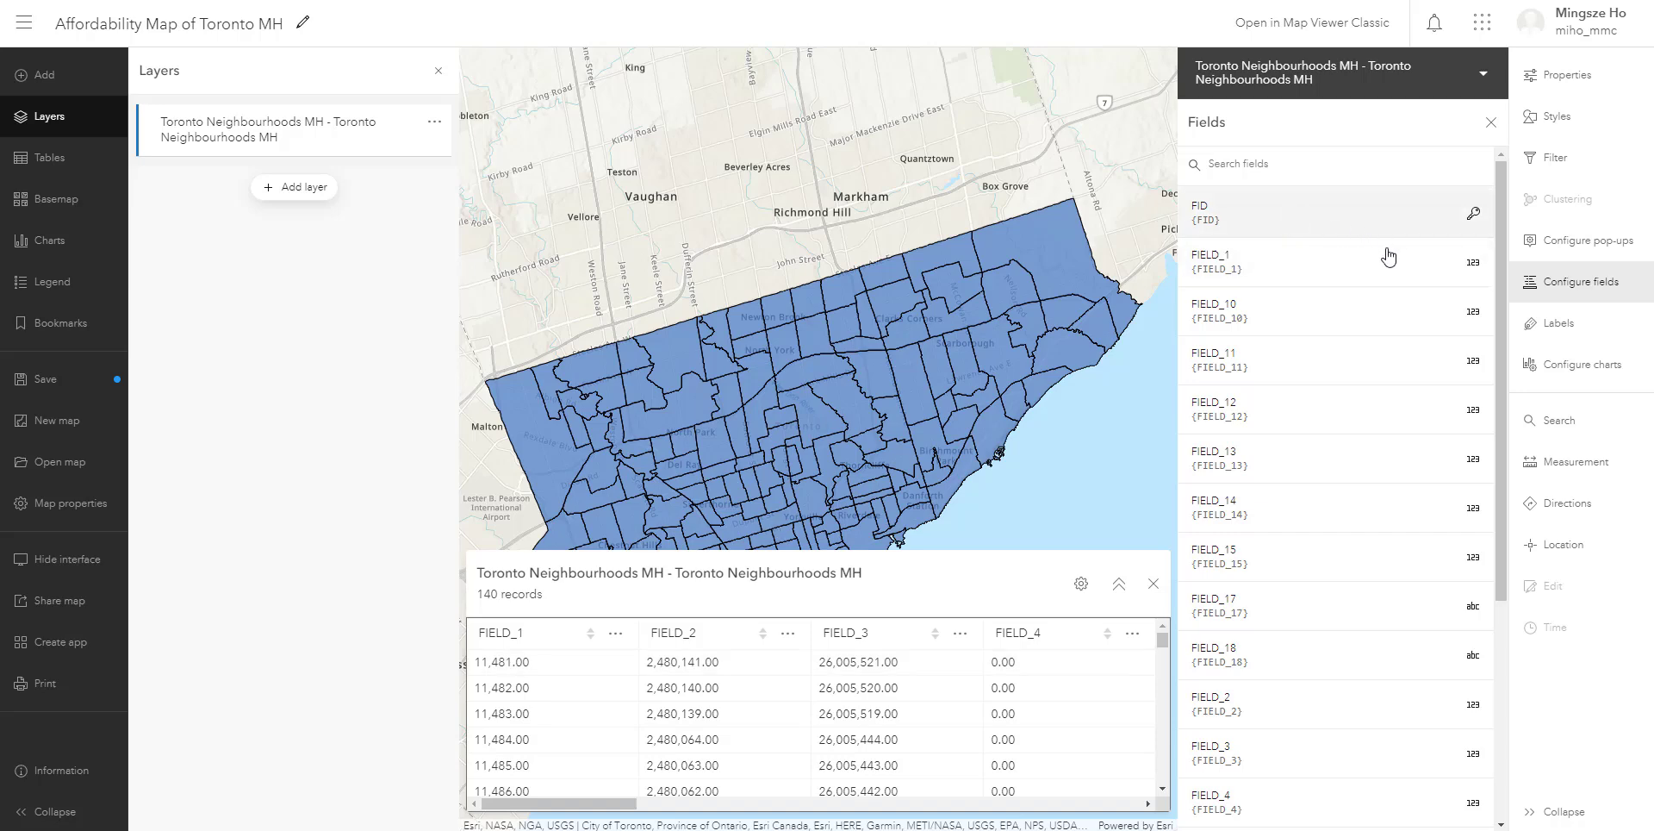
Replace FIELD_1's display name with '_id', checking the Open Data column names, and confirm.
left_click(1287, 272)
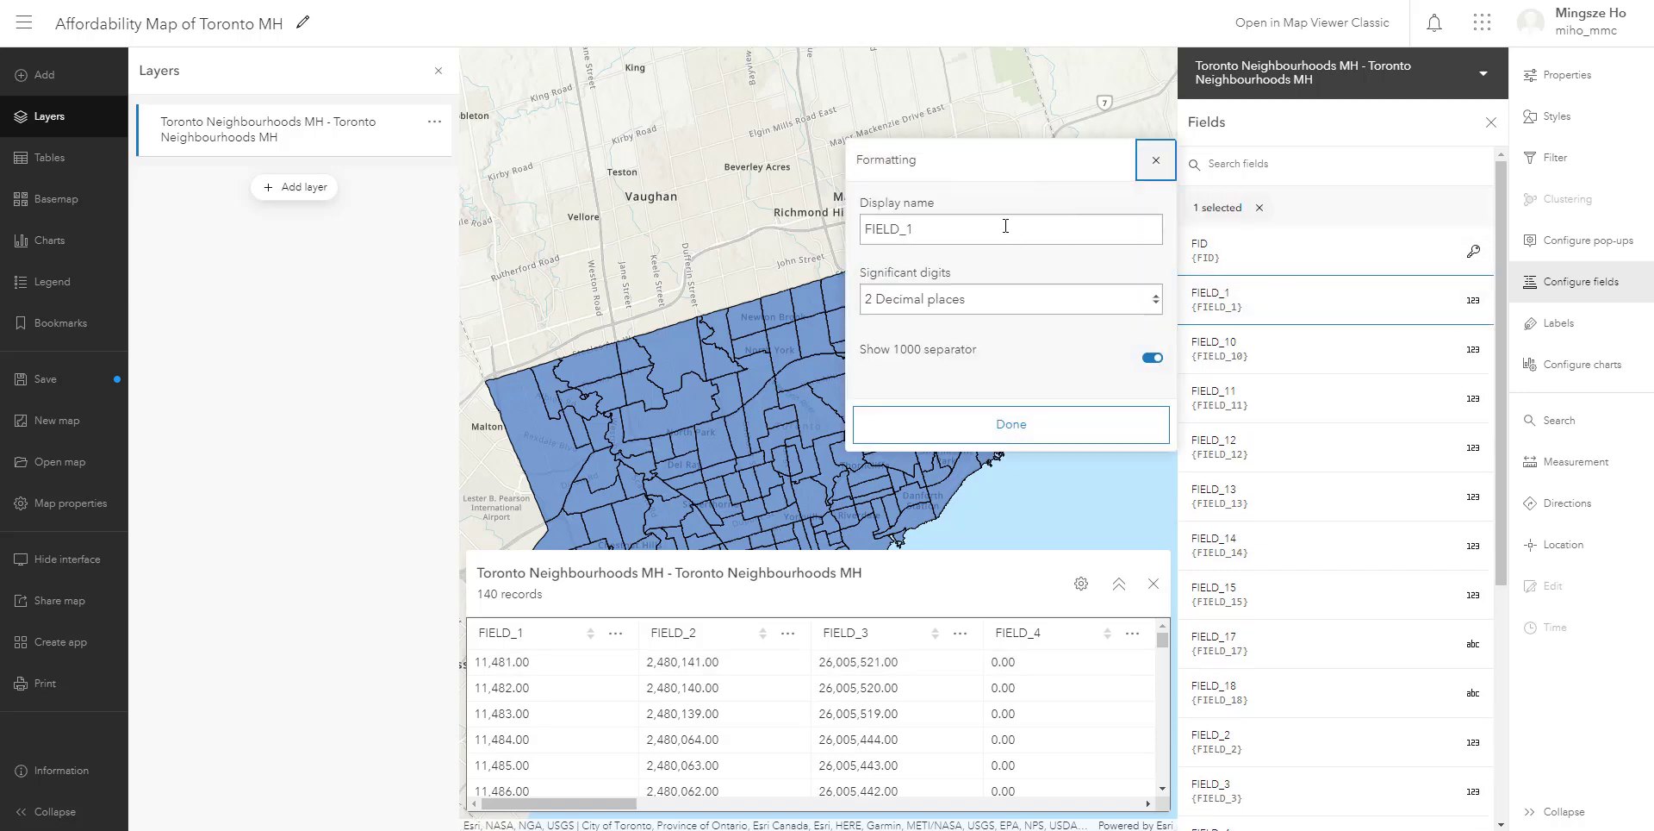
left_click_drag(1005, 229, 853, 231)
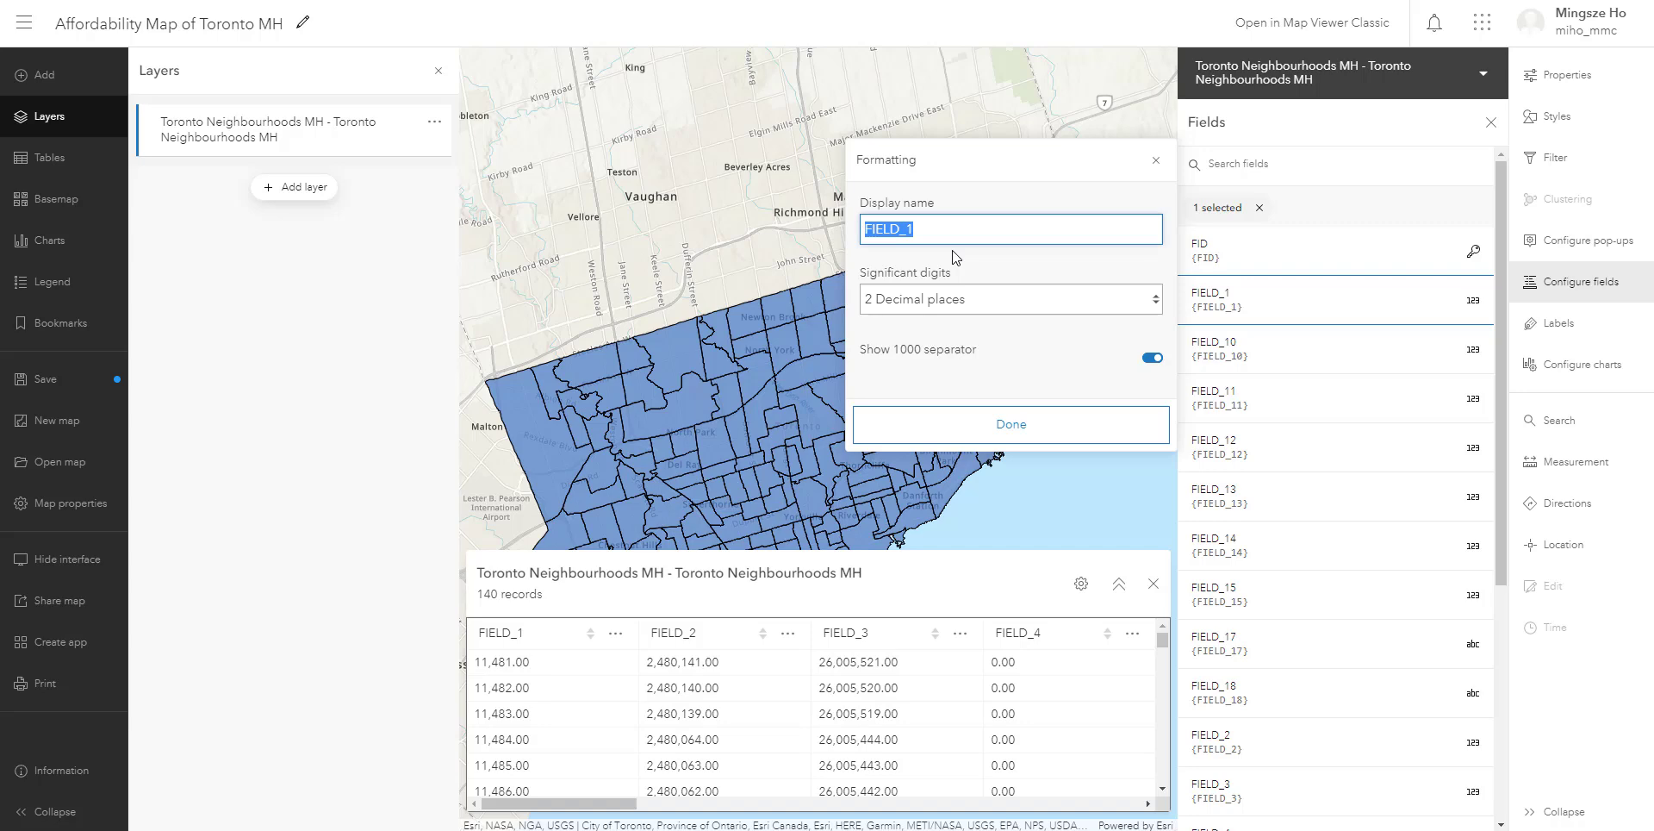
type("_id")
key("alt+Tab")
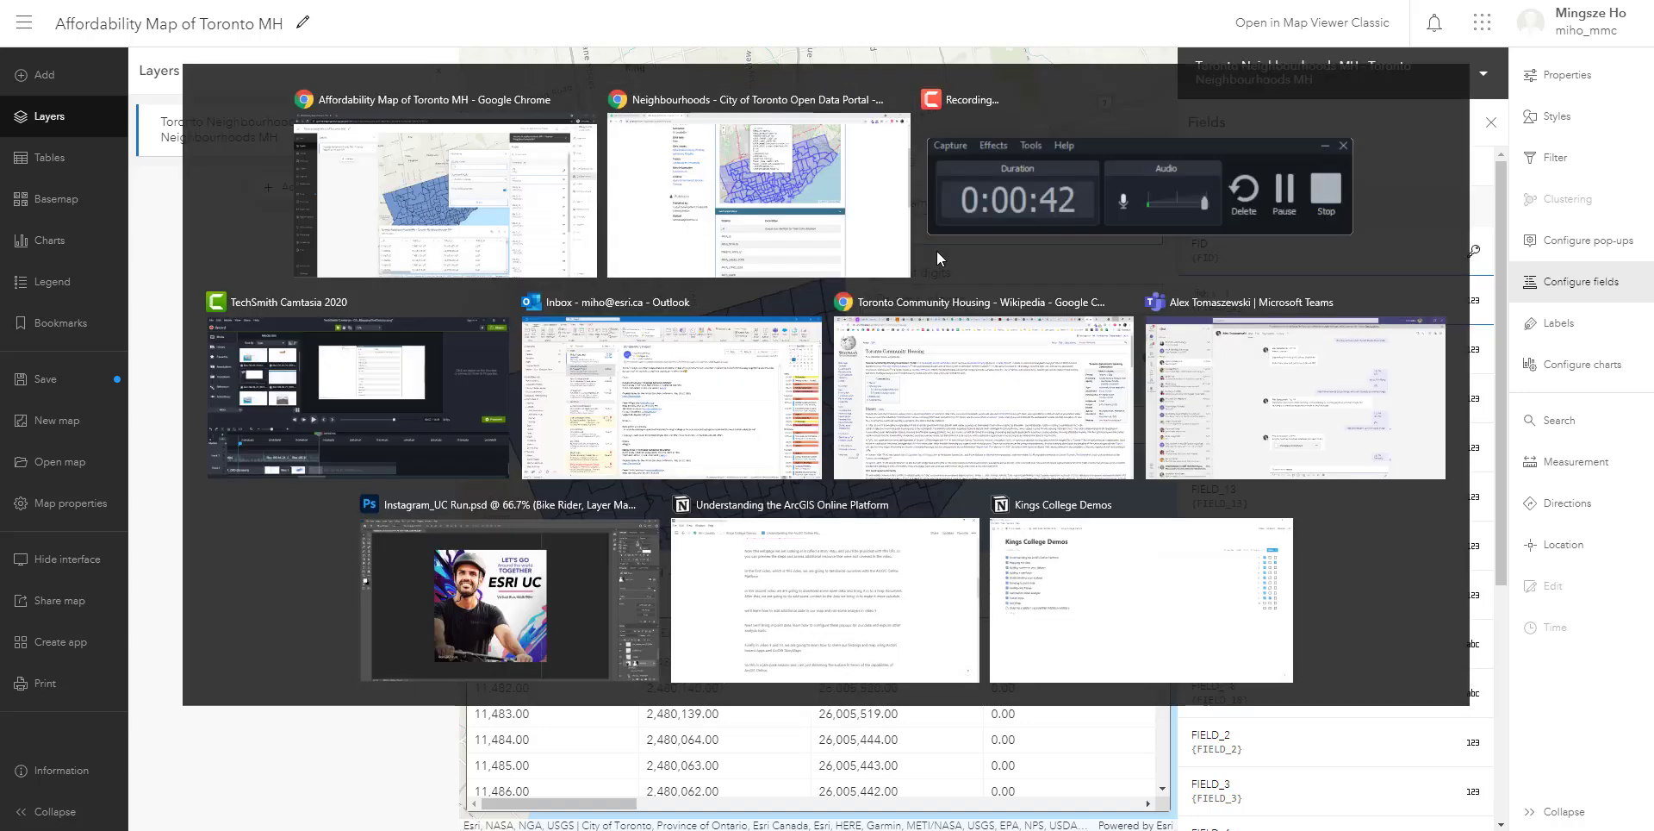
key("alt+Tab")
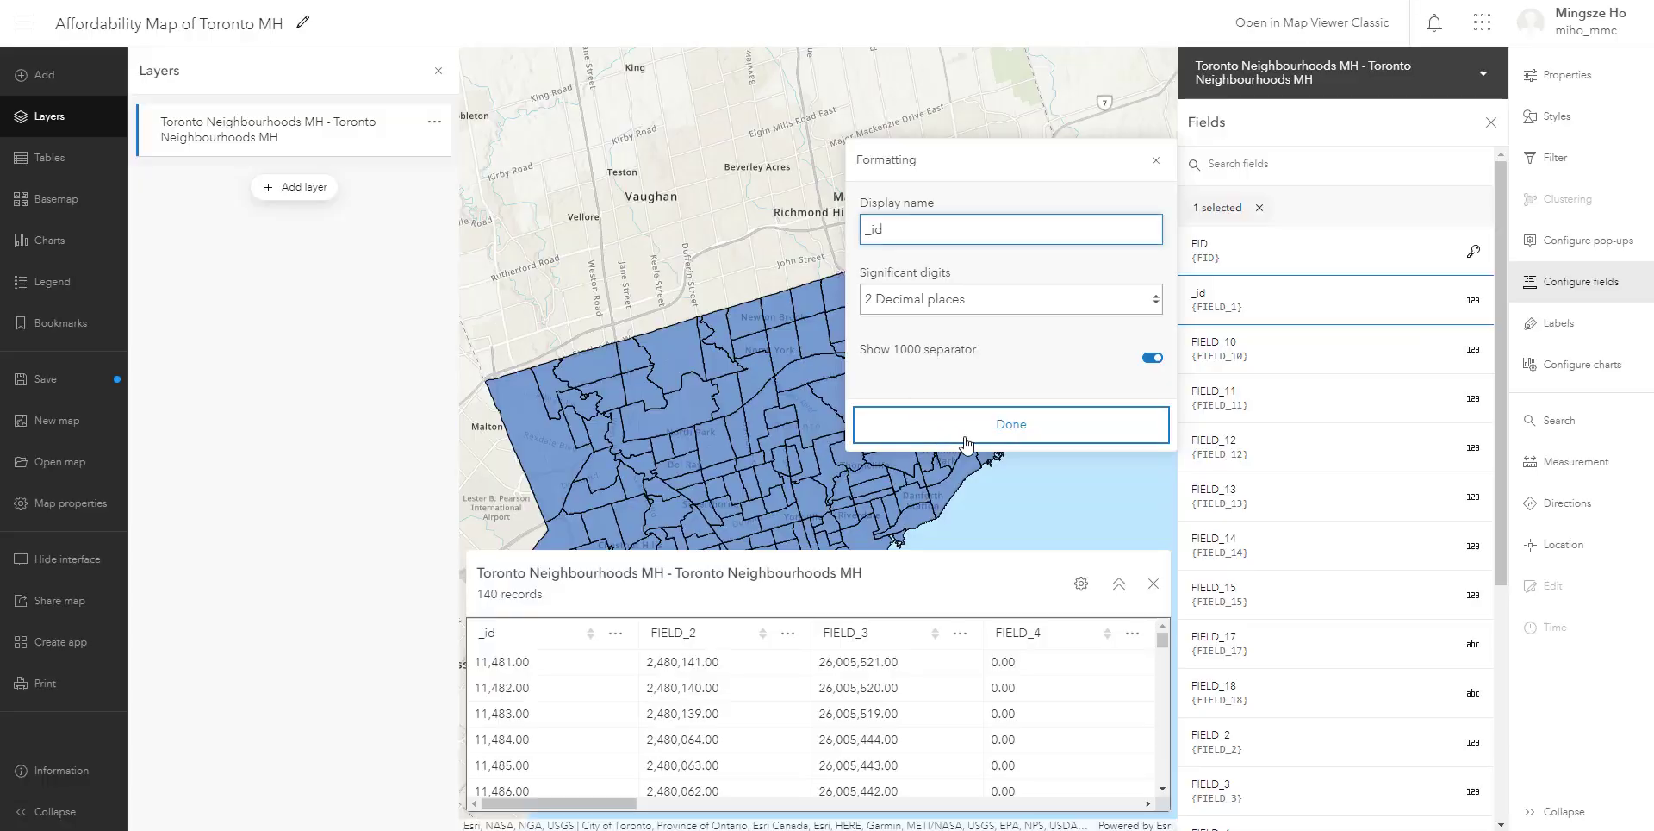
left_click(948, 439)
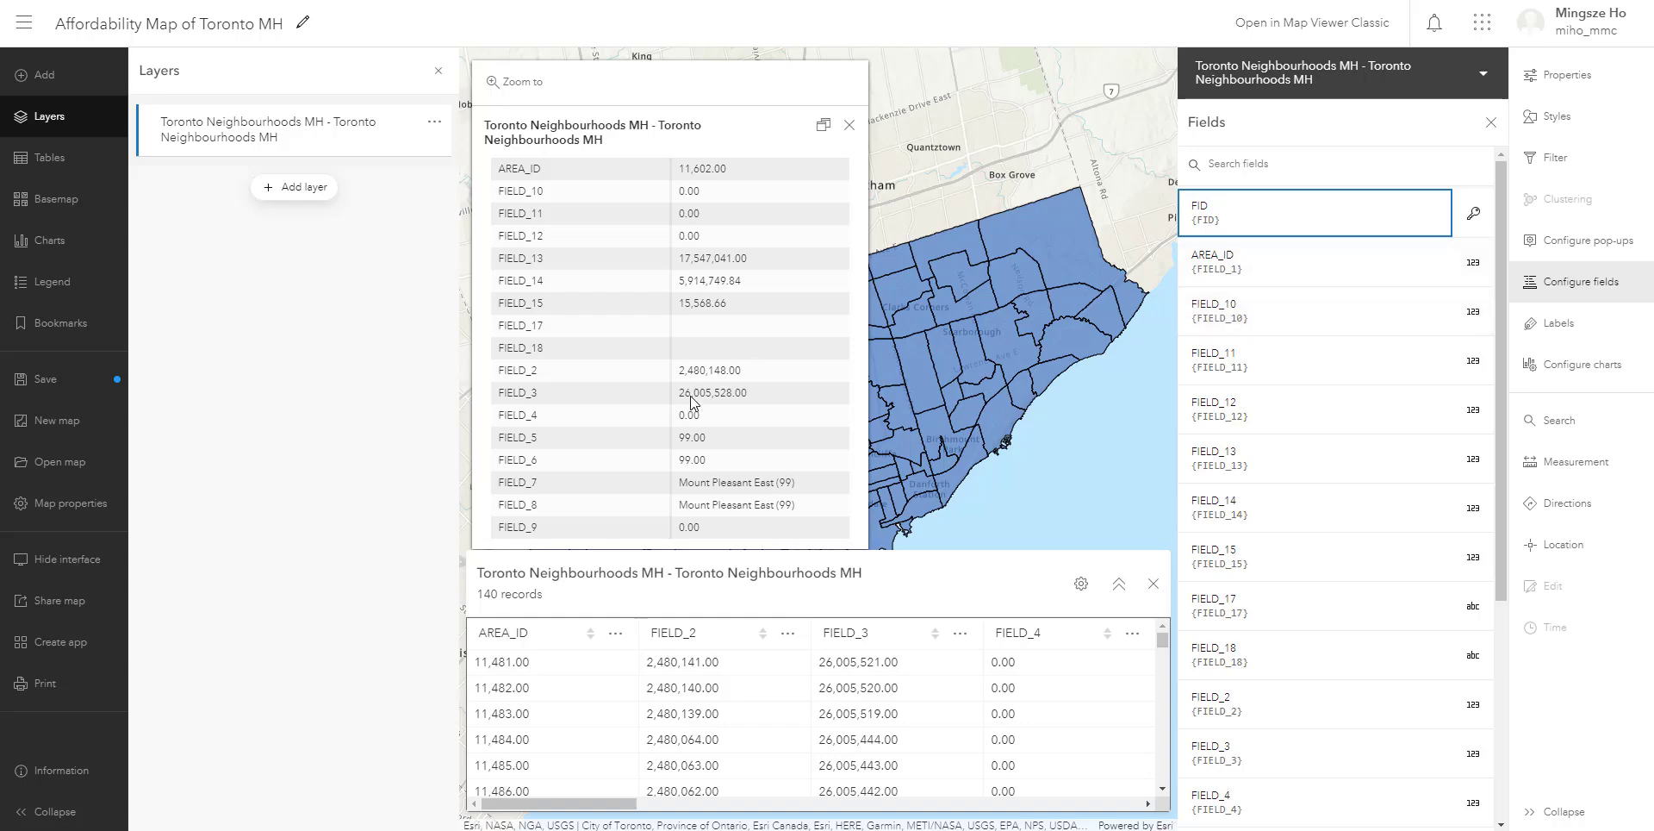
key("alt+Tab")
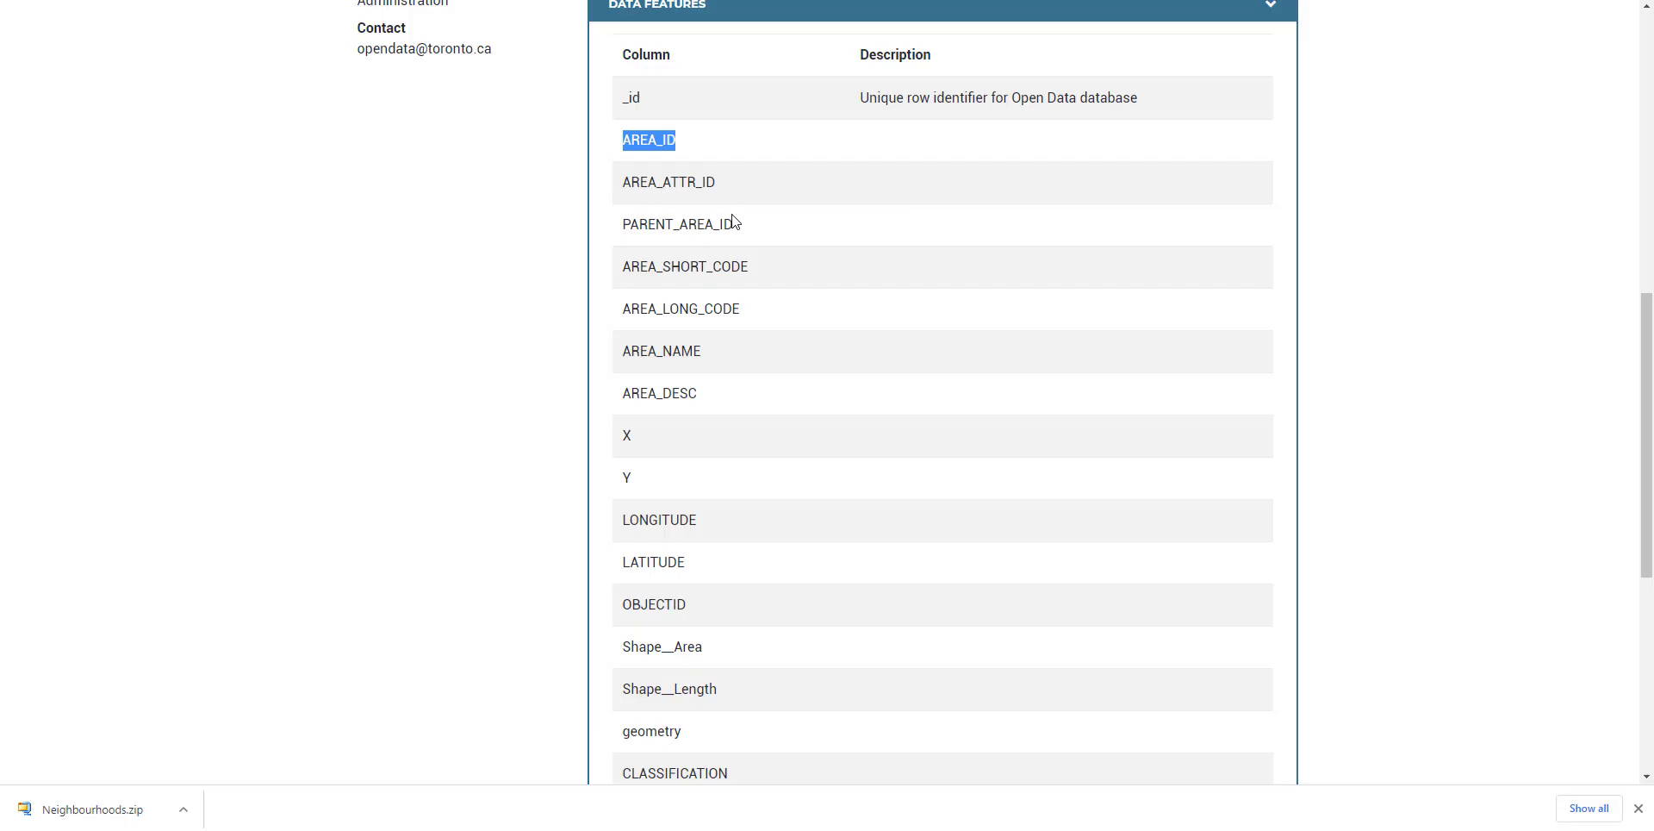
left_click(746, 420)
key("alt+Tab")
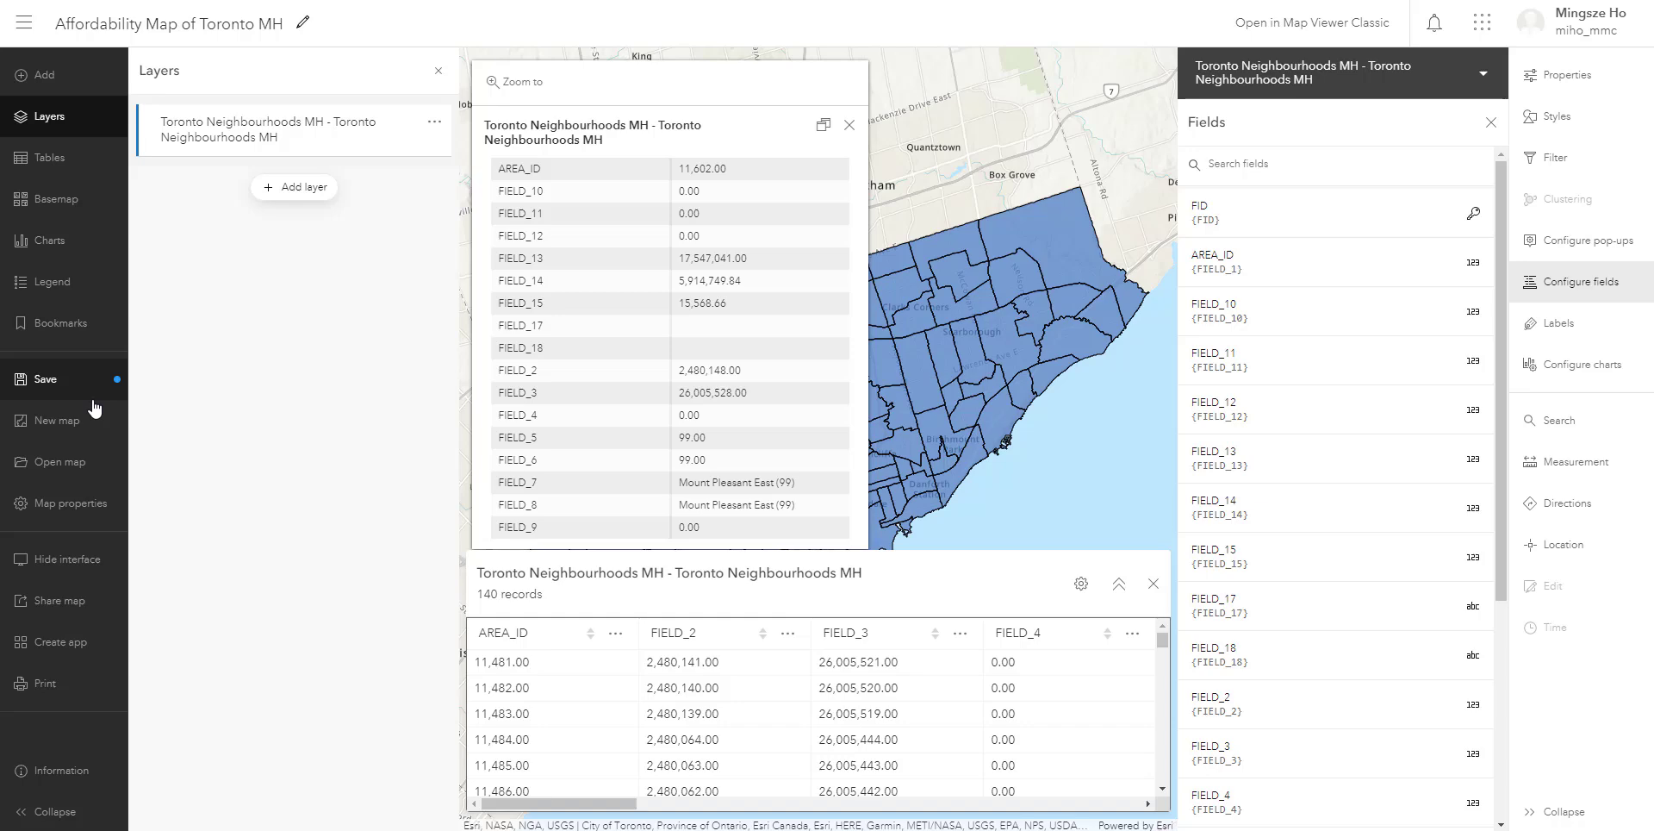
Close the neighbourhood pop-up, the attribute table and the field list.
left_click(848, 125)
left_click(1153, 584)
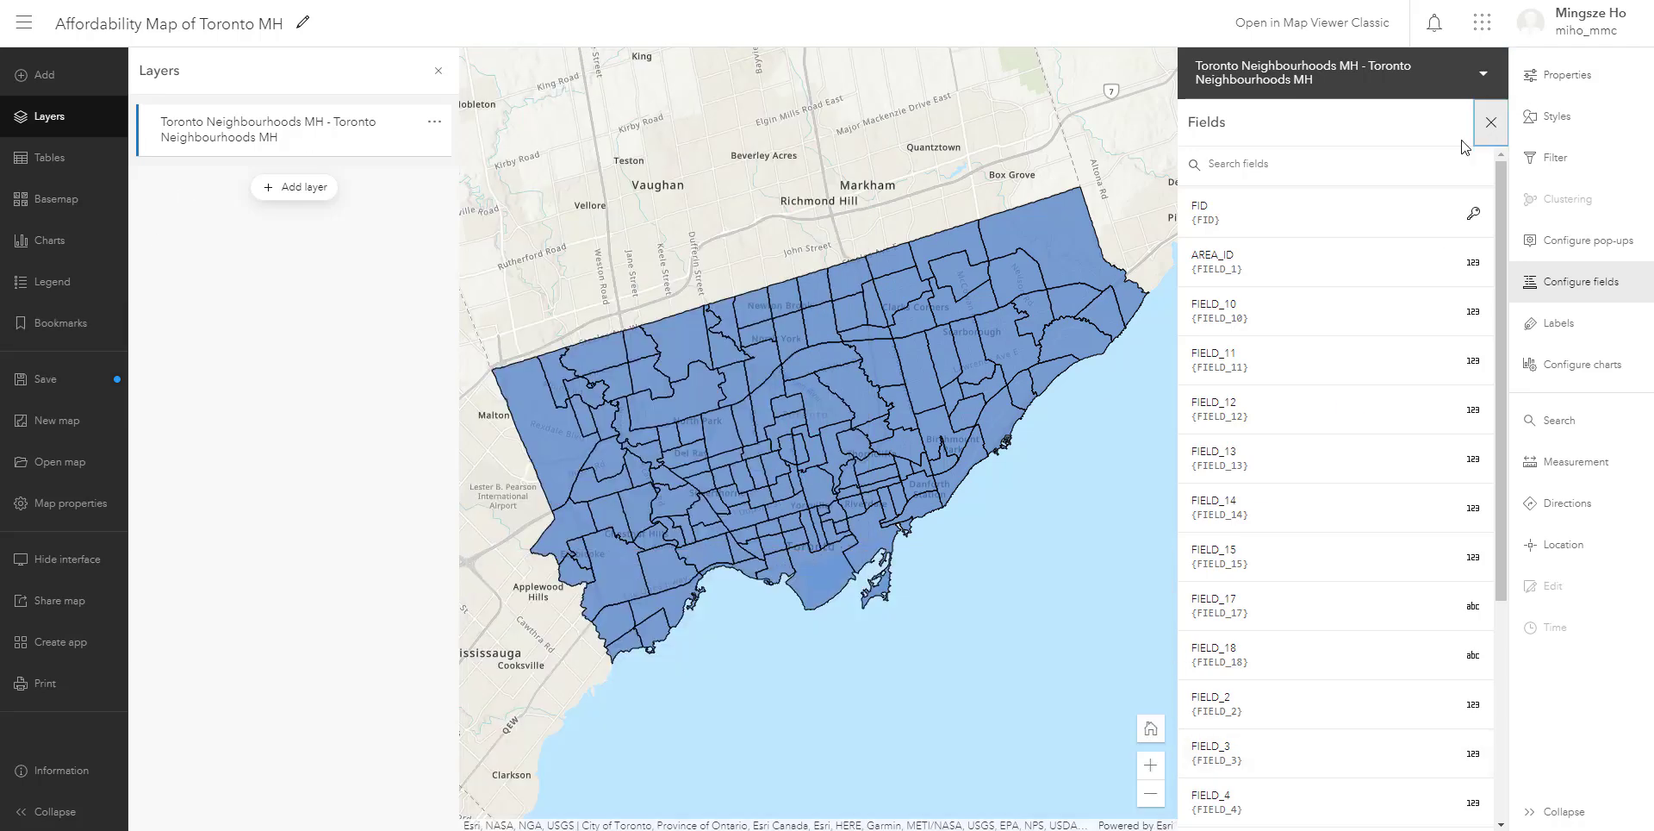
left_click(1490, 122)
scroll(1060, 424, "up", 2)
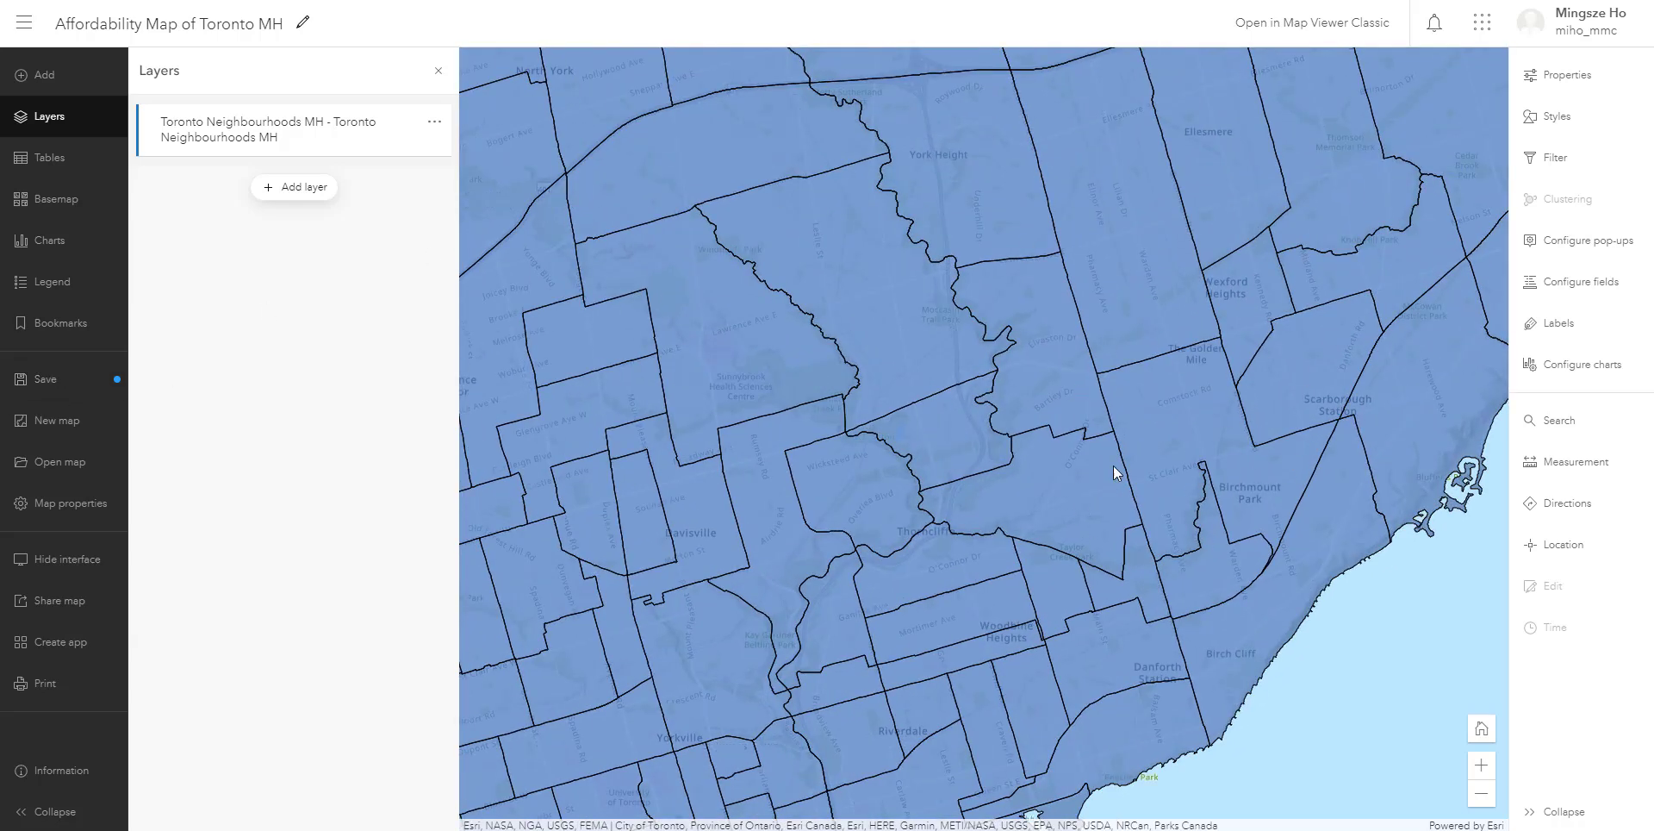
Save the map with the renamed field and reload the page.
left_click(51, 379)
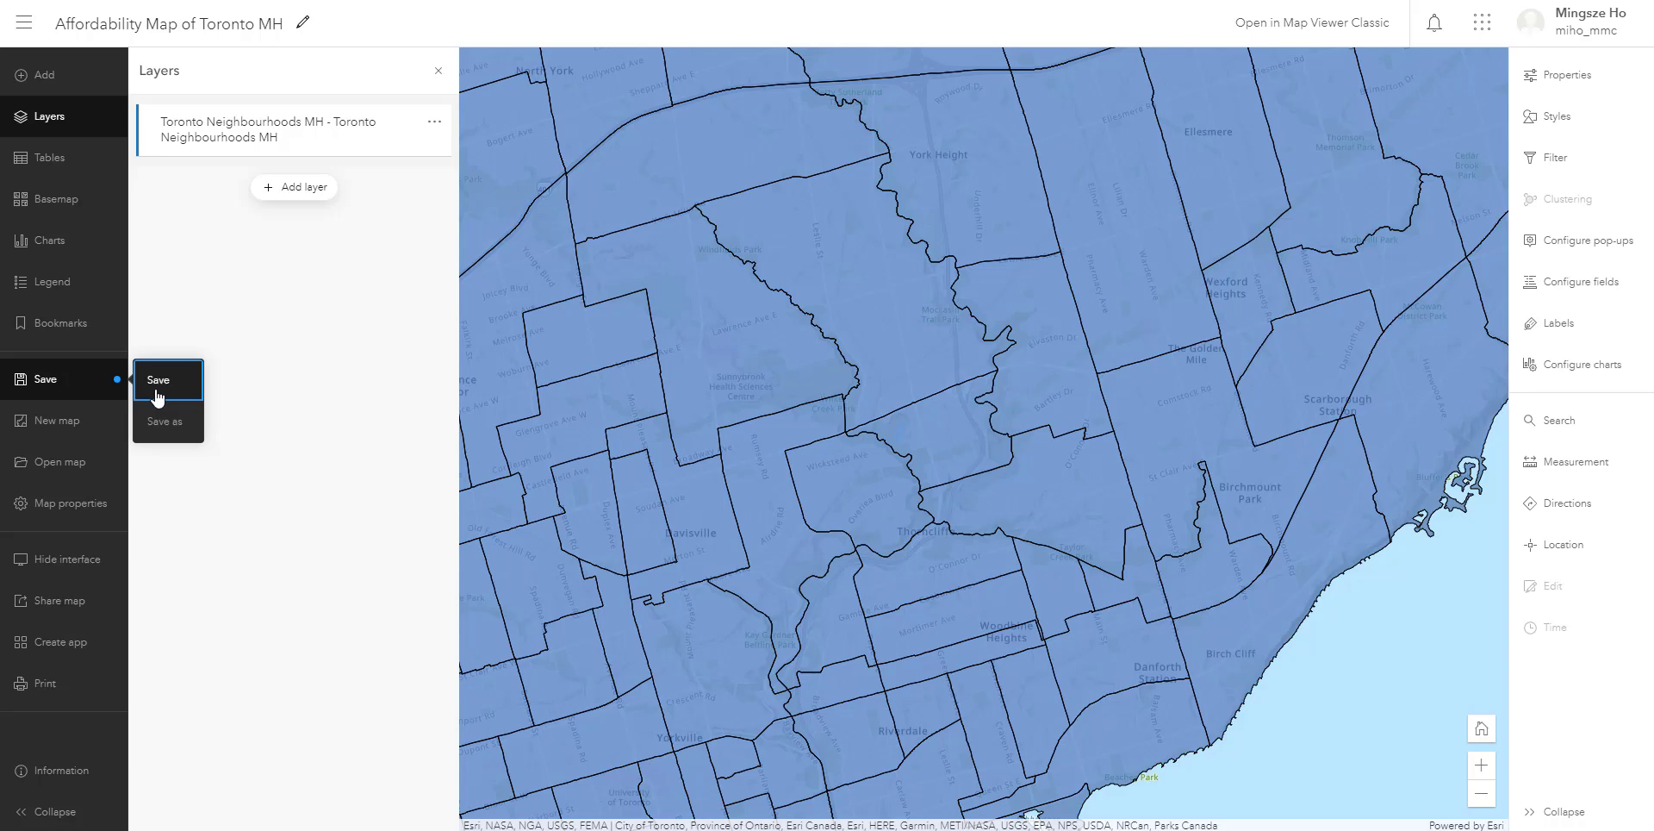
left_click(159, 392)
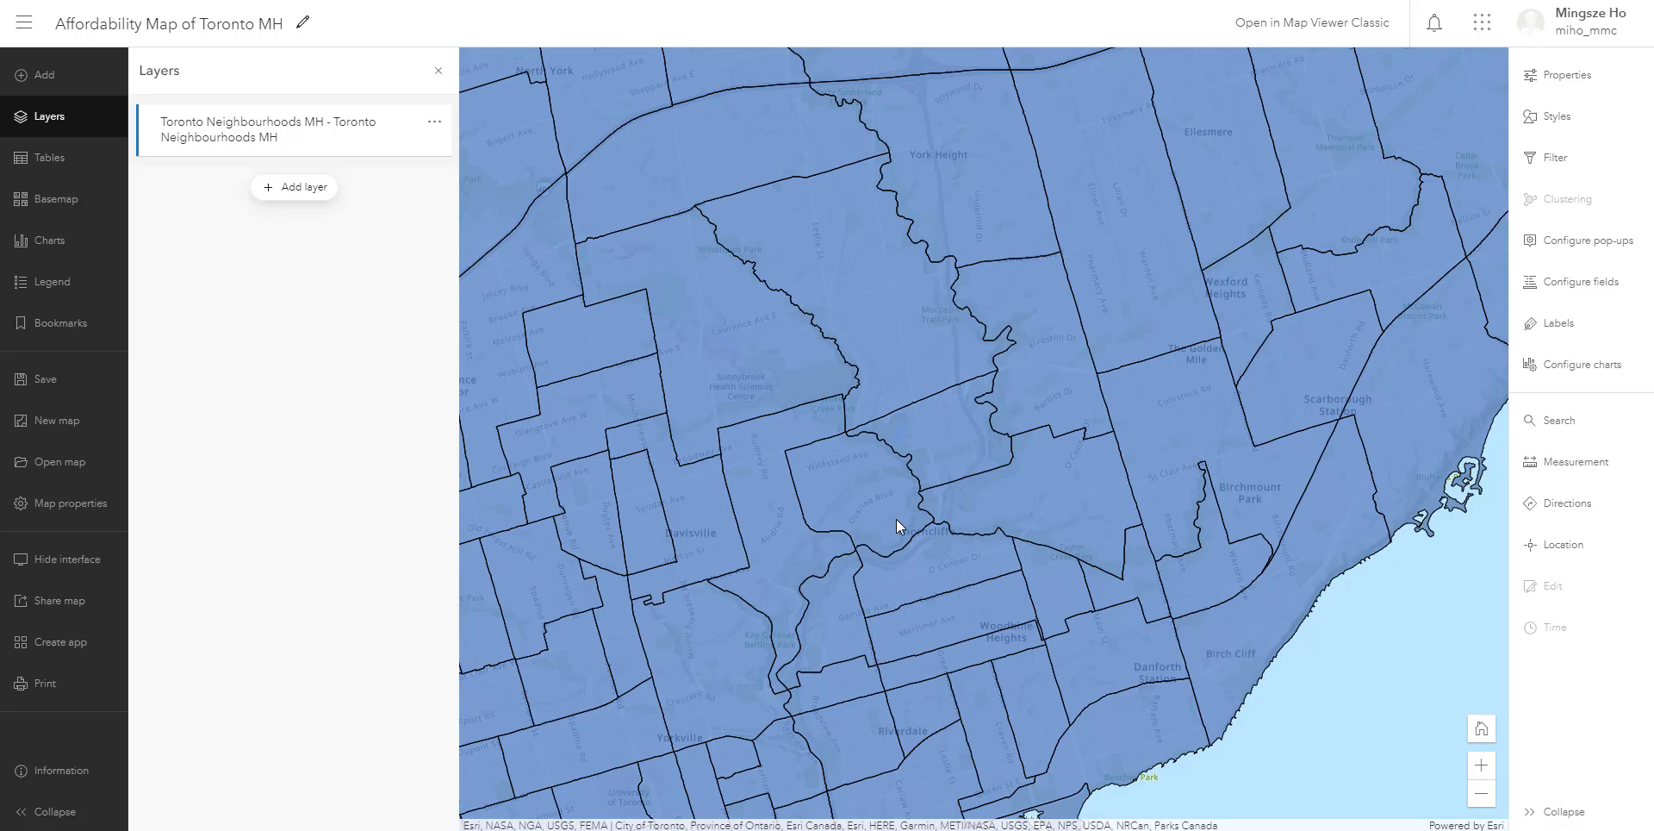
key("F5")
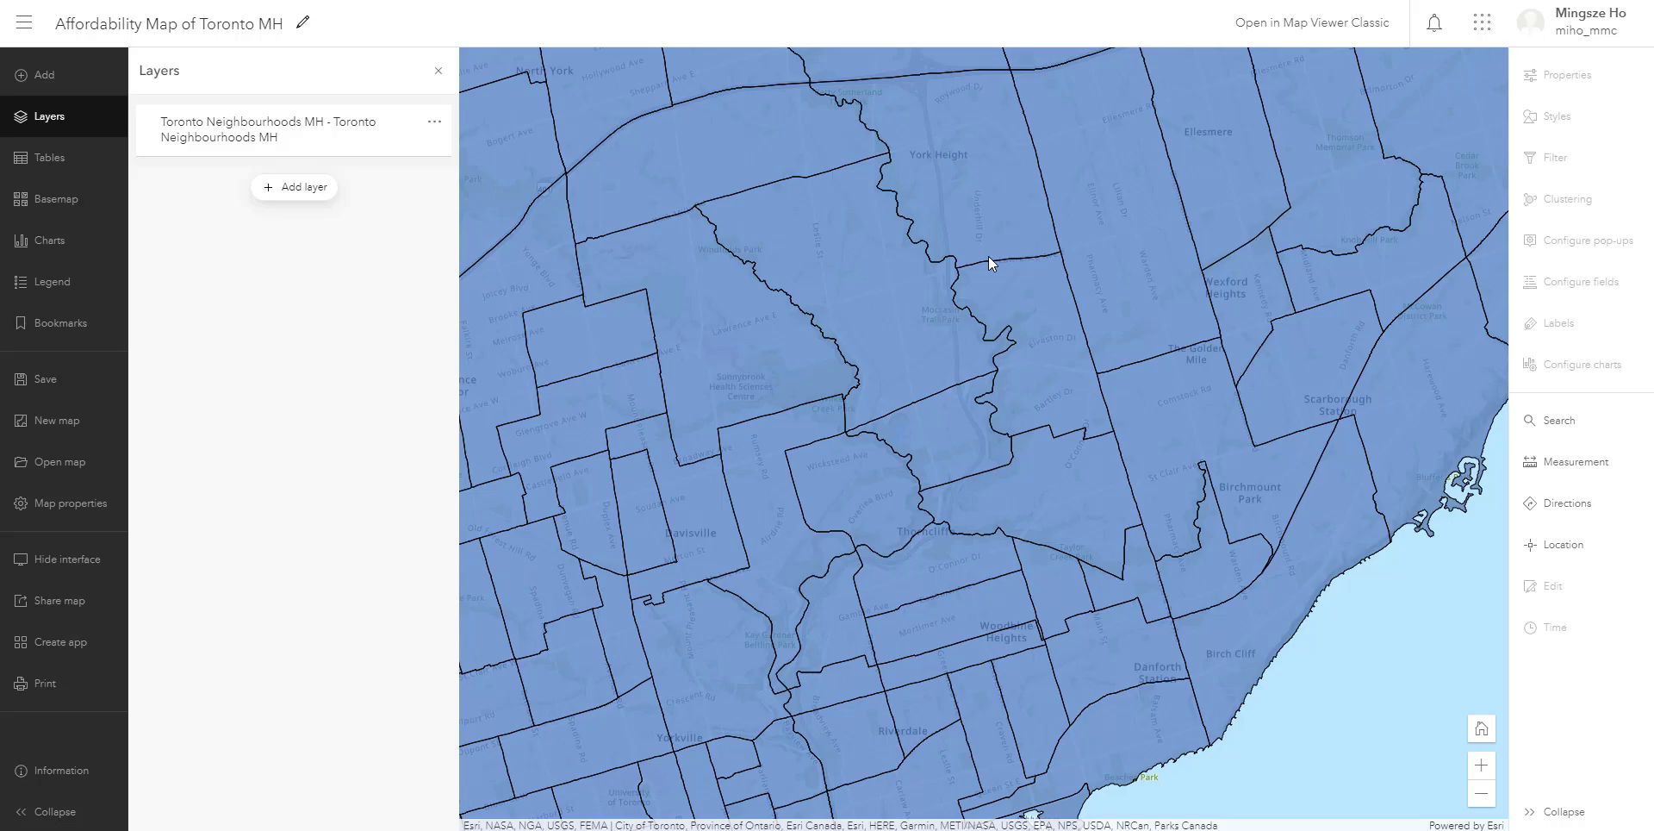
Zoom out and pan to show all Toronto neighbourhoods, then open one neighbourhood's pop-up.
scroll(989, 256, "down", 5)
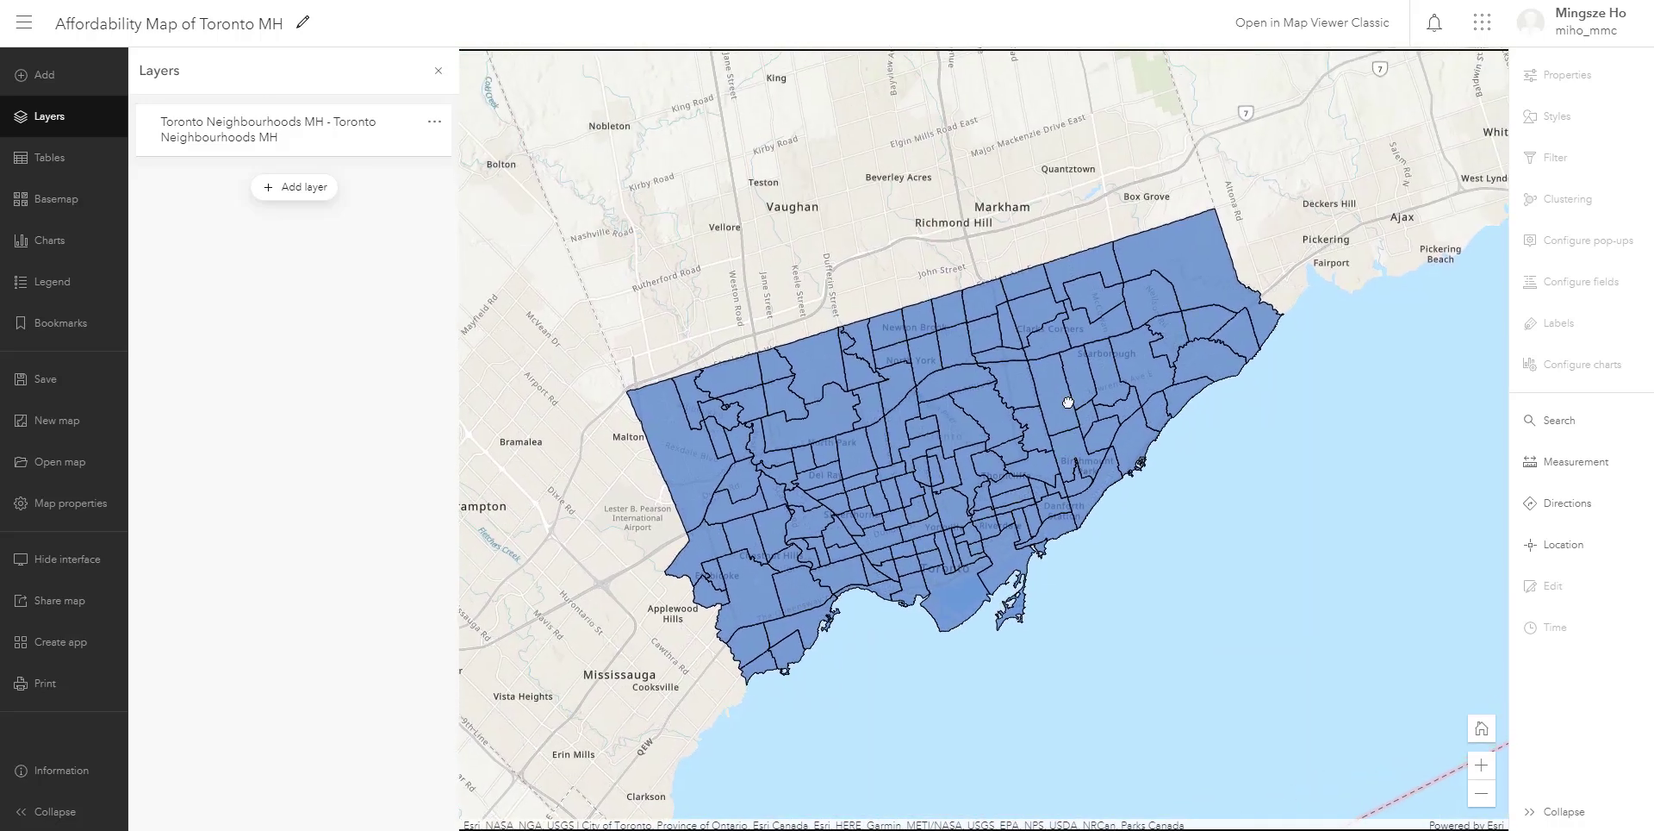
left_click_drag(1069, 402, 1092, 392)
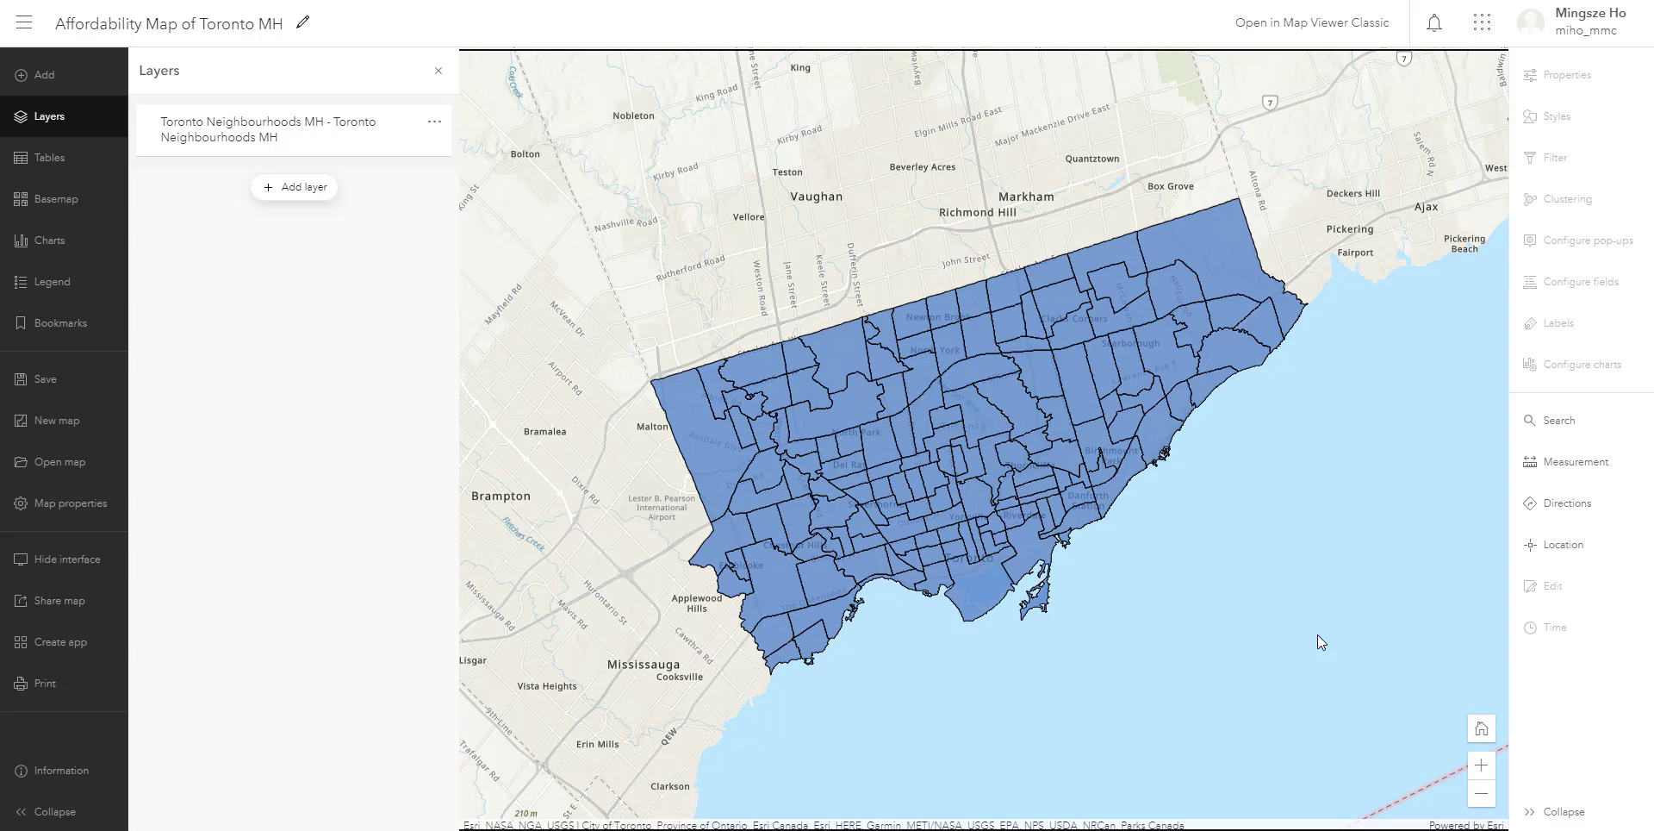
left_click(1136, 449)
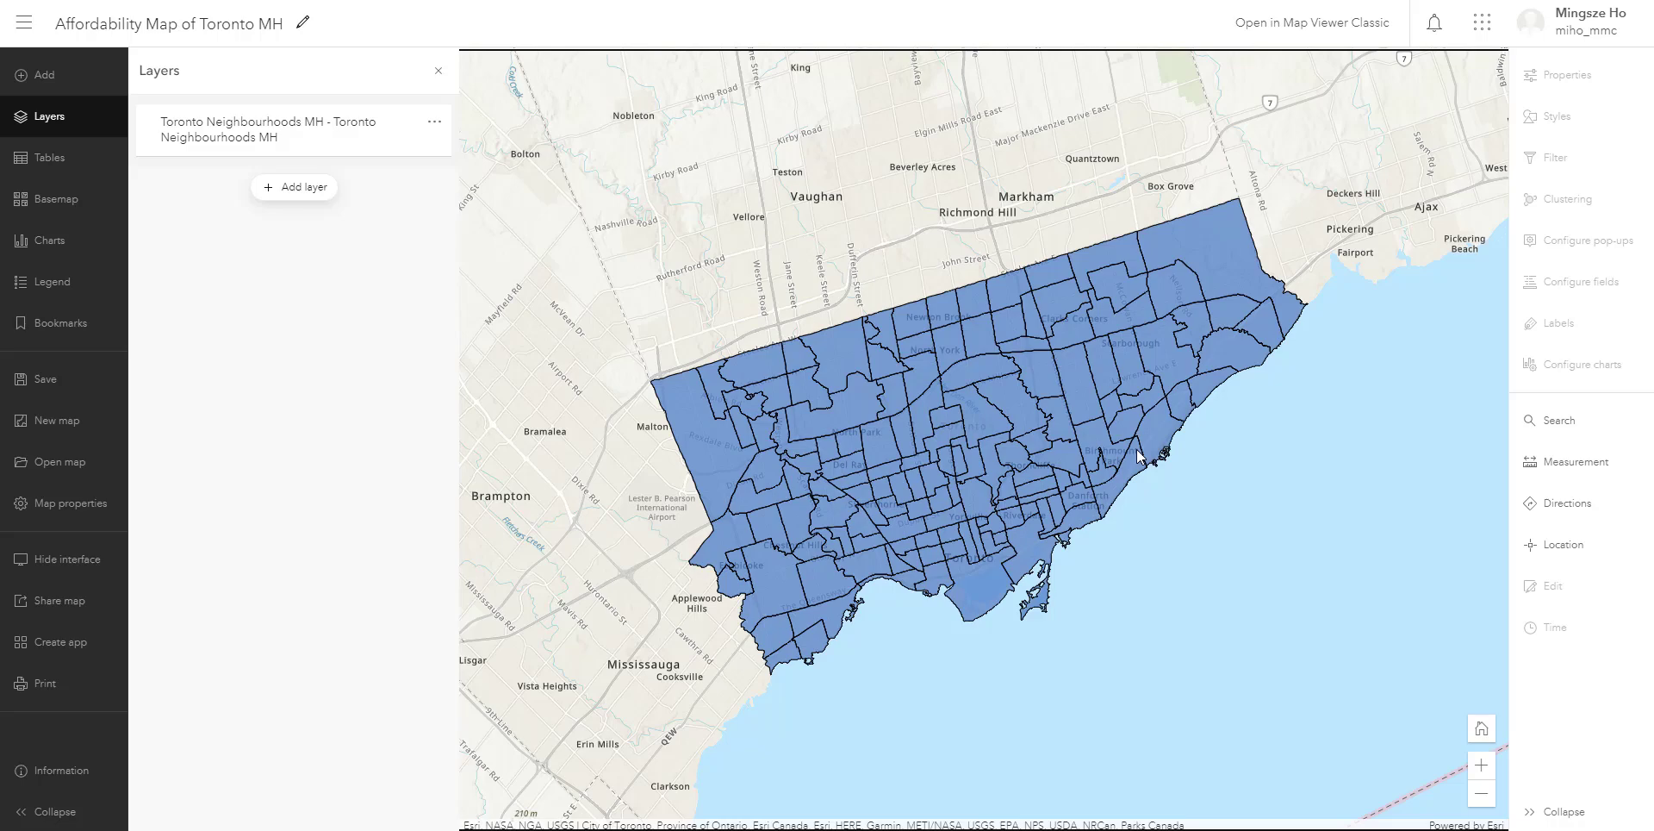